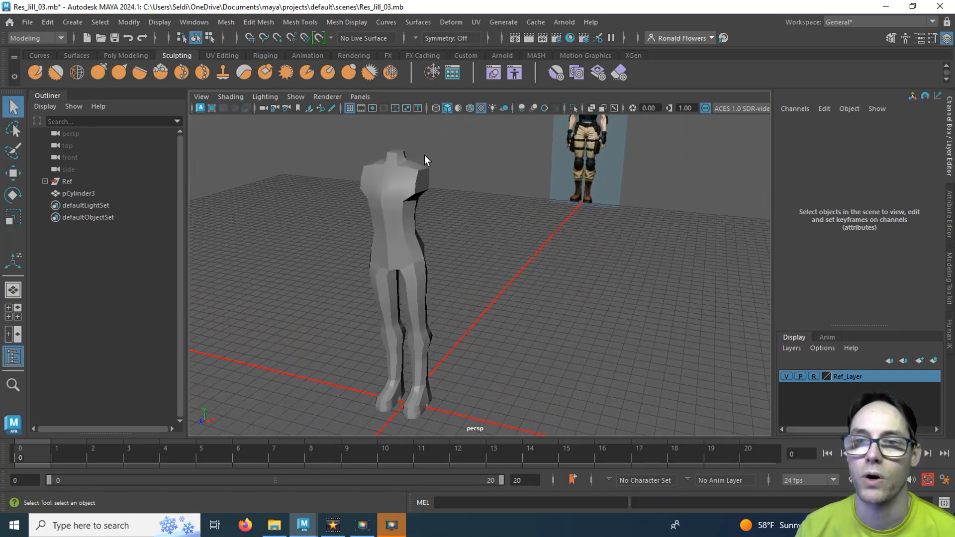
# Create a polygon cylinder and move it beside the body to about X 26.9 and Y 112.7
pyautogui.keyDown('alt'); pyautogui.moveTo(428, 239); pyautogui.dragTo(320, 217); pyautogui.keyUp('alt')
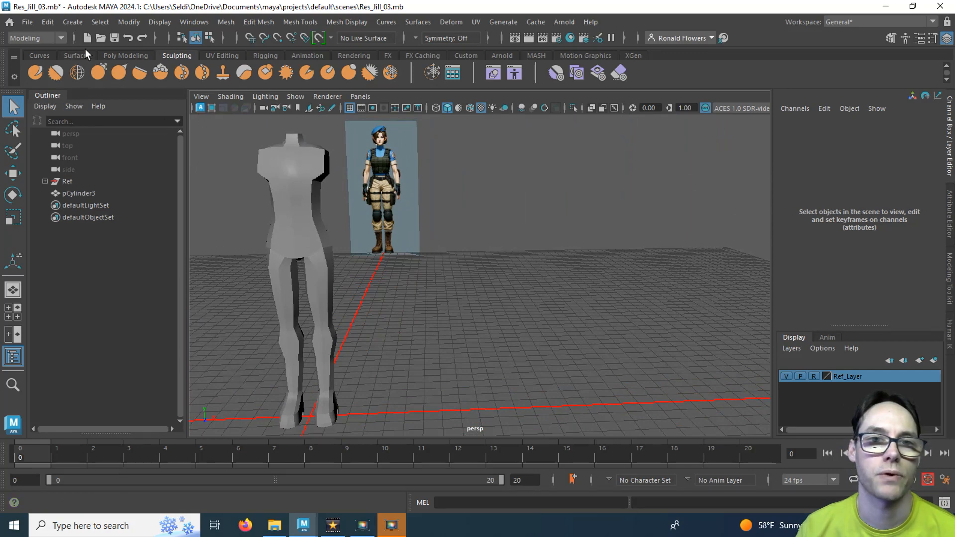
pyautogui.click(136, 55)
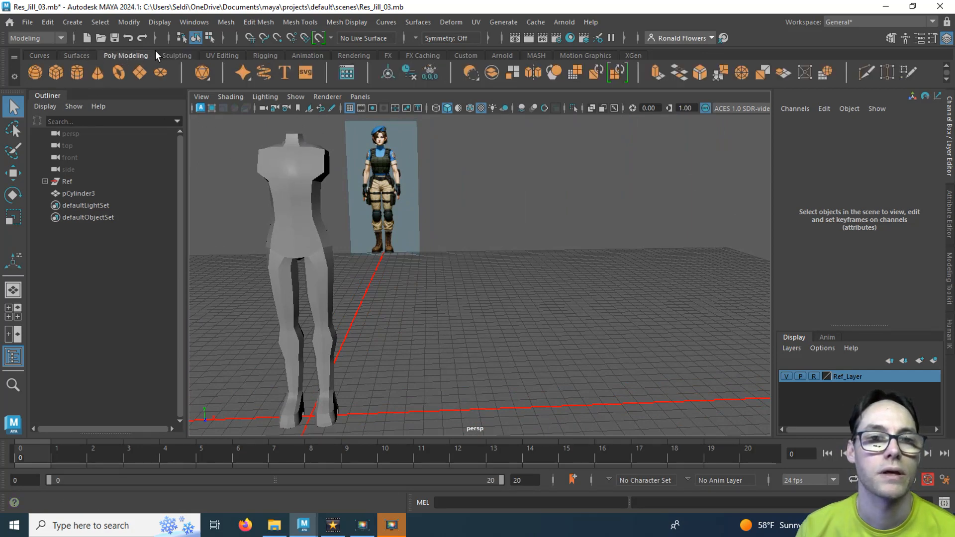
pyautogui.click(77, 74)
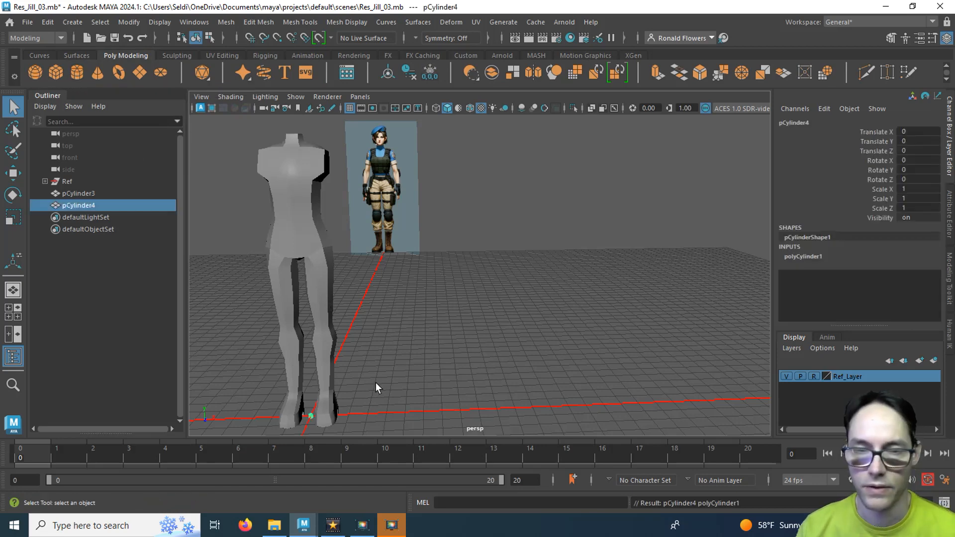
pyautogui.press('w')
pyautogui.moveTo(349, 415); pyautogui.dragTo(400, 414)
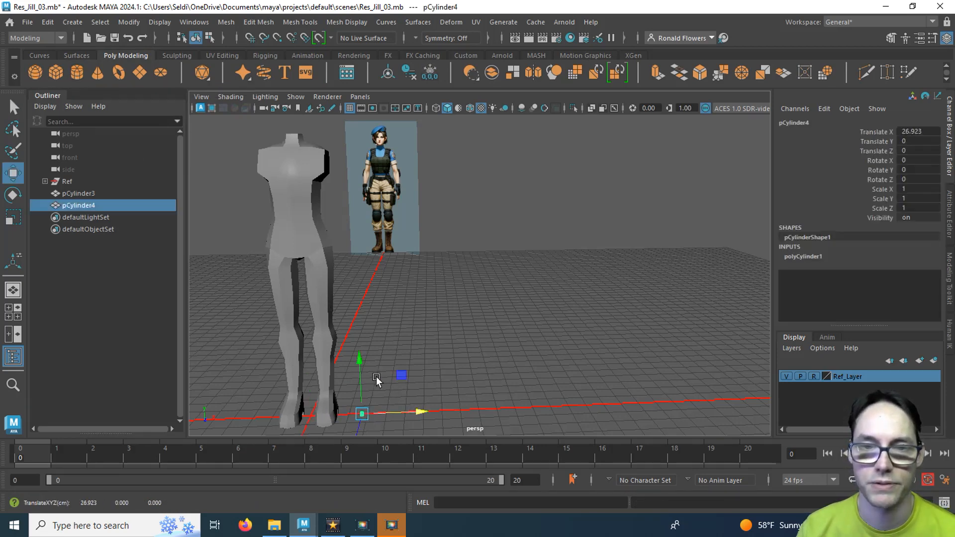
pyautogui.moveTo(359, 357); pyautogui.dragTo(354, 147)
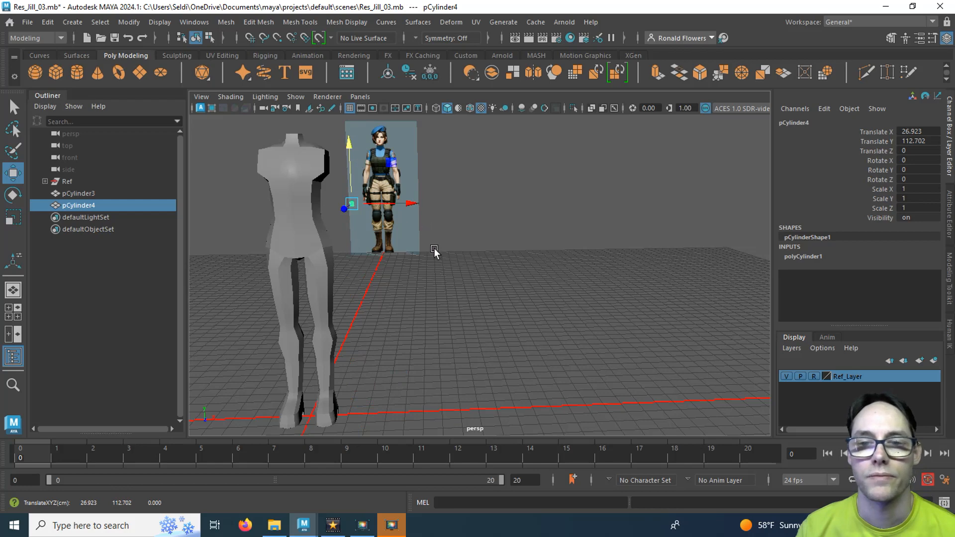
# Align the cylinder with the reference's arm near the elbow in the front view, at about X 20.7
pyautogui.press('space')
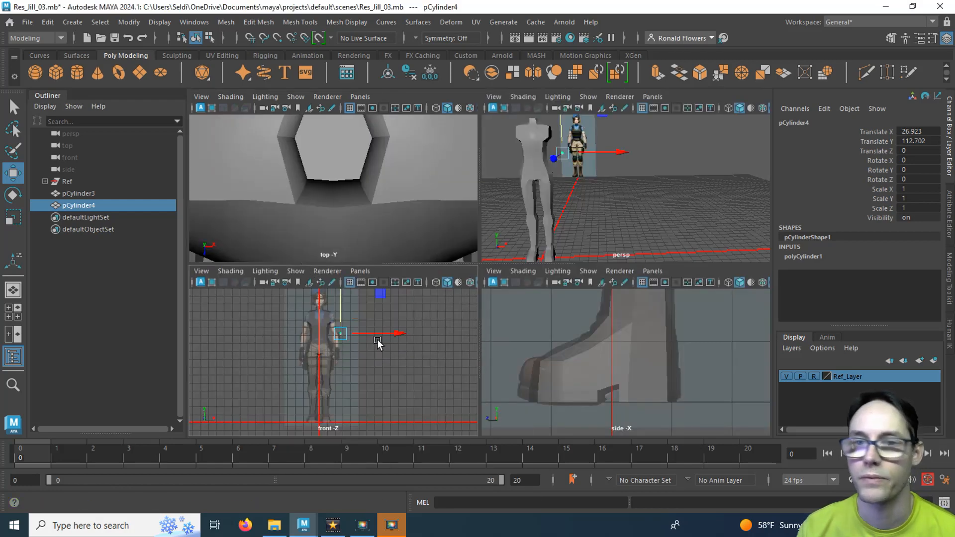
pyautogui.press('space')
pyautogui.scroll(5, 425, 279)
pyautogui.keyDown('alt'); pyautogui.moveTo(410, 228); pyautogui.dragTo(295, 323, button='middle'); pyautogui.keyUp('alt')
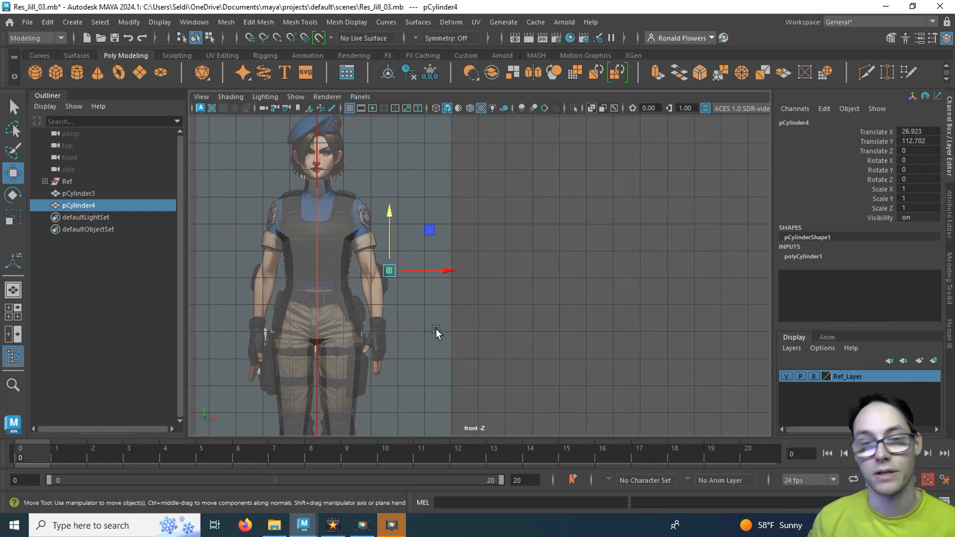
pyautogui.keyDown('alt'); pyautogui.moveTo(436, 329); pyautogui.dragTo(469, 339, button='middle'); pyautogui.keyUp('alt')
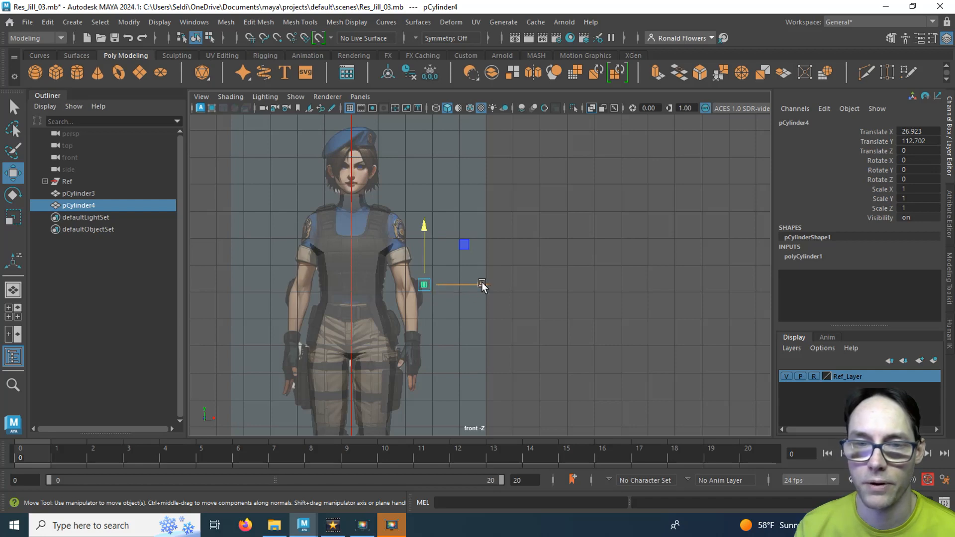
pyautogui.moveTo(483, 282)
pyautogui.mouseDown()
pyautogui.moveTo(458, 286)
pyautogui.moveTo(466, 286)
pyautogui.mouseUp()
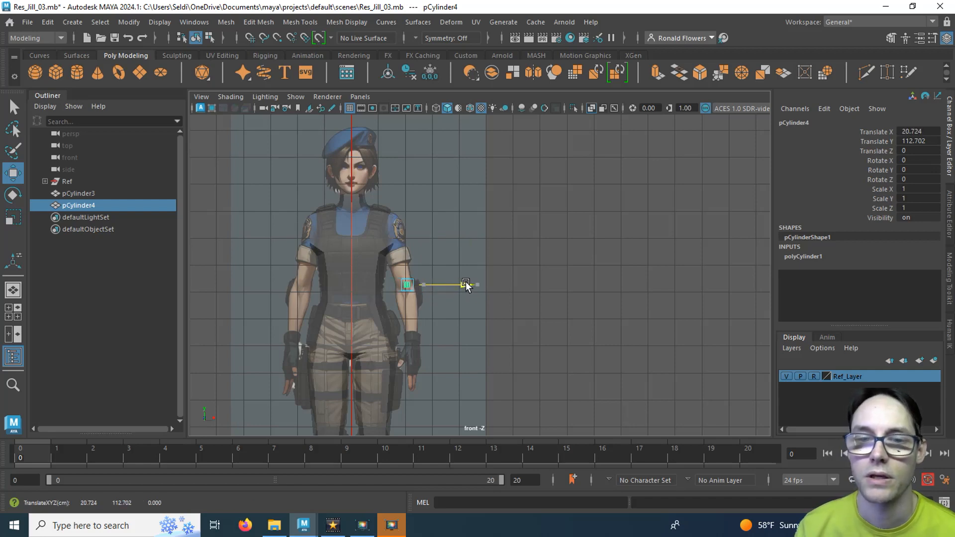
# Set the cylinder's radius to 3.3 and shift it over the arm to about X 19.8
pyautogui.scroll(5, 427, 349)
pyautogui.keyDown('alt'); pyautogui.moveTo(351, 358); pyautogui.dragTo(451, 360, button='middle'); pyautogui.keyUp('alt')
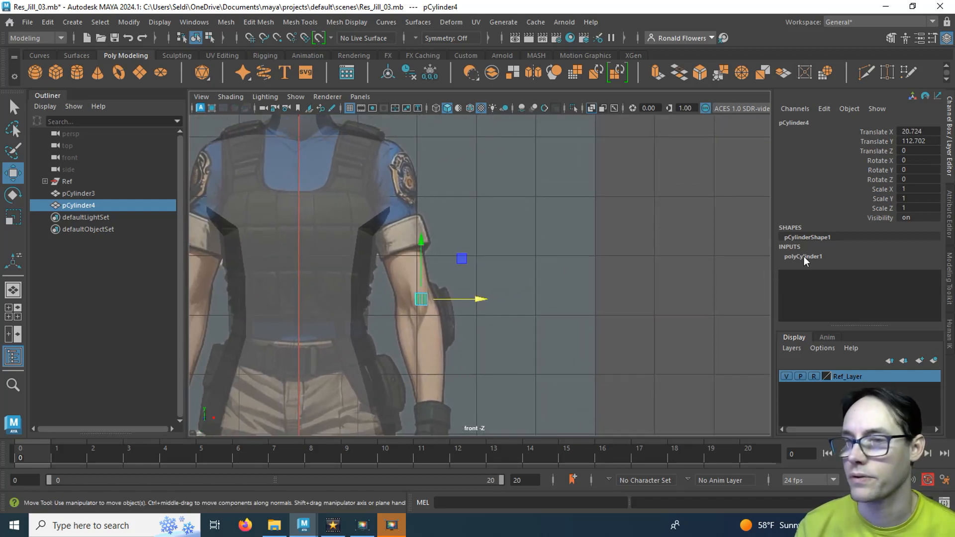
pyautogui.click(809, 256)
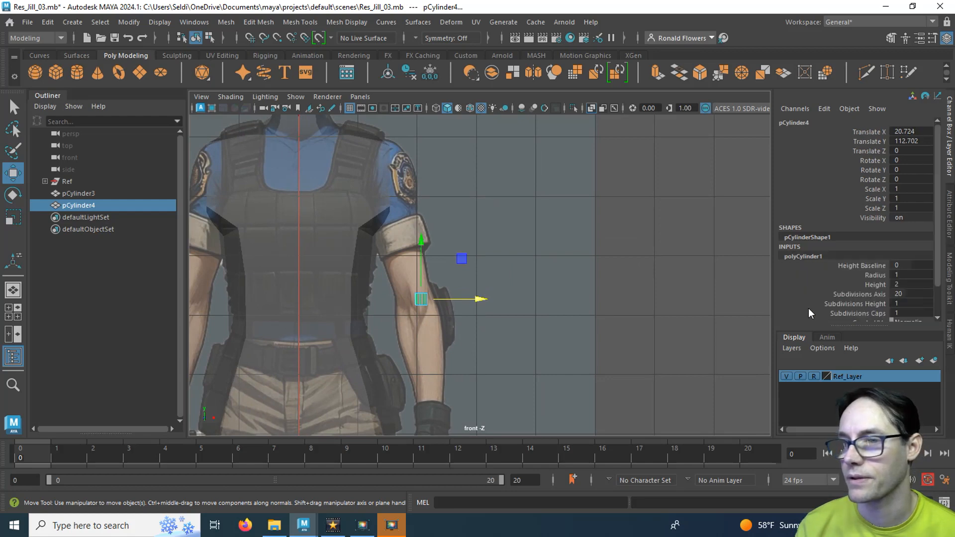
pyautogui.click(875, 276)
pyautogui.moveTo(504, 254); pyautogui.dragTo(517, 254, button='middle')
pyautogui.press('w')
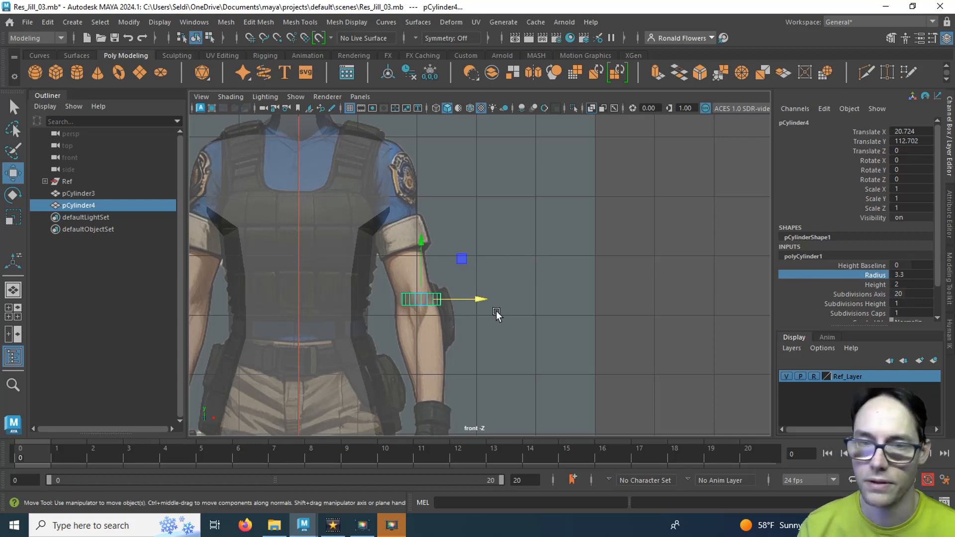
pyautogui.moveTo(469, 302); pyautogui.dragTo(464, 302)
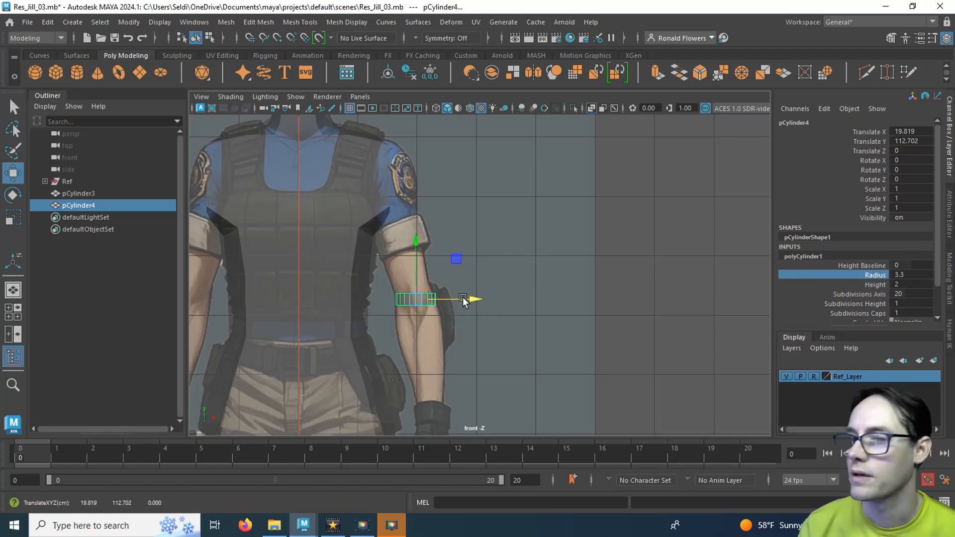
# Set the cylinder's height to 47.2 and raise it along the arm to about Y 114.3
pyautogui.click(874, 285)
pyautogui.scroll(-4, 637, 311)
pyautogui.keyDown('alt'); pyautogui.moveTo(548, 322); pyautogui.dragTo(768, 253, button='middle'); pyautogui.keyUp('alt')
pyautogui.moveTo(501, 279); pyautogui.dragTo(527, 258, button='middle')
pyautogui.press('w')
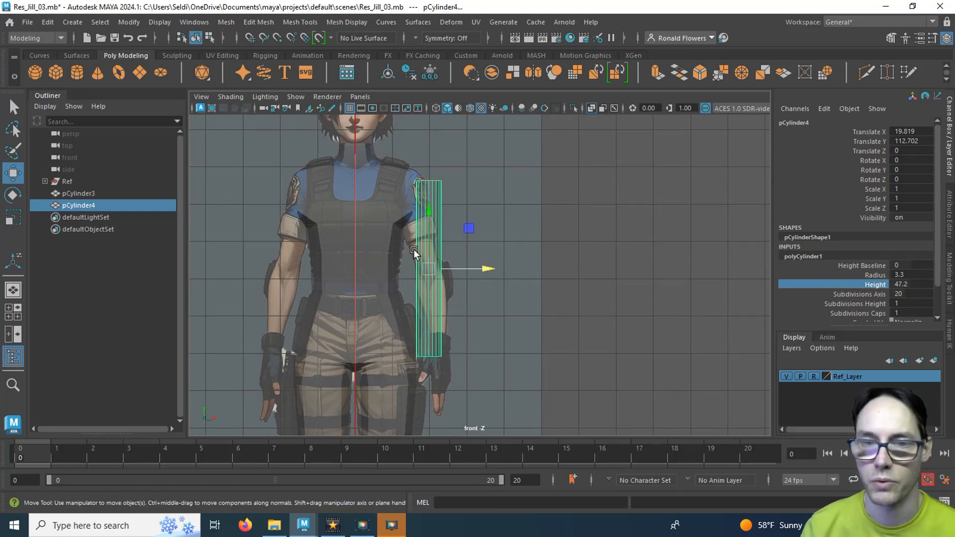
pyautogui.moveTo(429, 217); pyautogui.dragTo(431, 211)
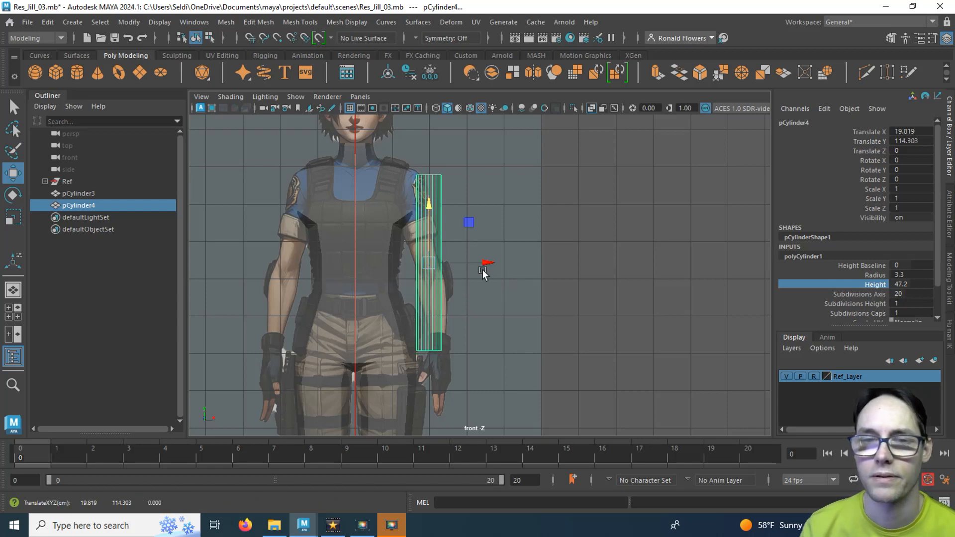
pyautogui.click(495, 310)
pyautogui.click(427, 253)
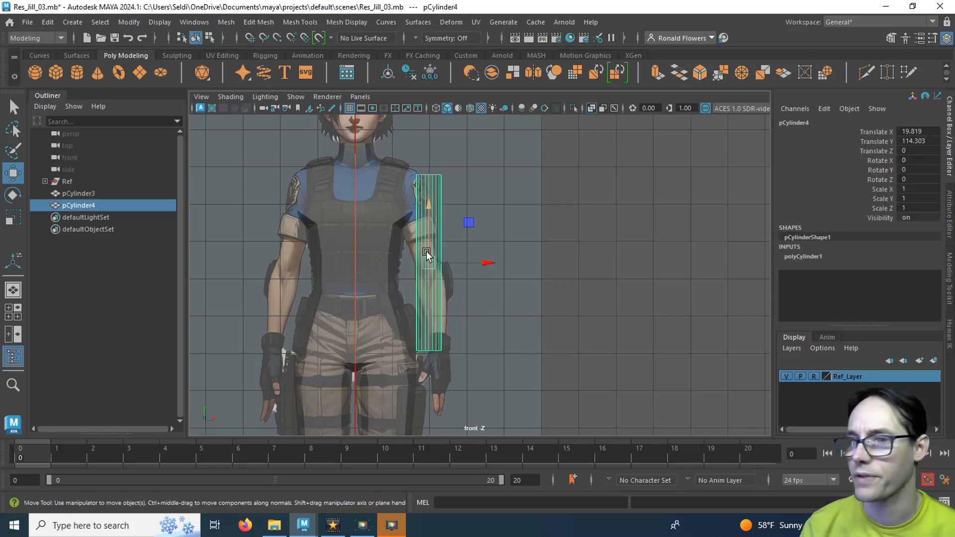
pyautogui.click(826, 257)
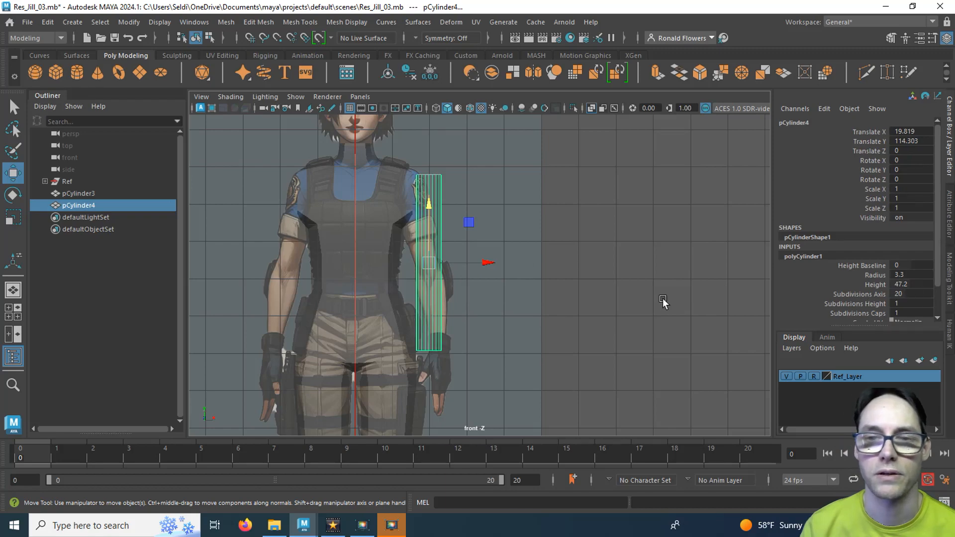
# Check the arm cylinder against the torso in the perspective view and hide it
pyautogui.press('space')
pyautogui.press('space')
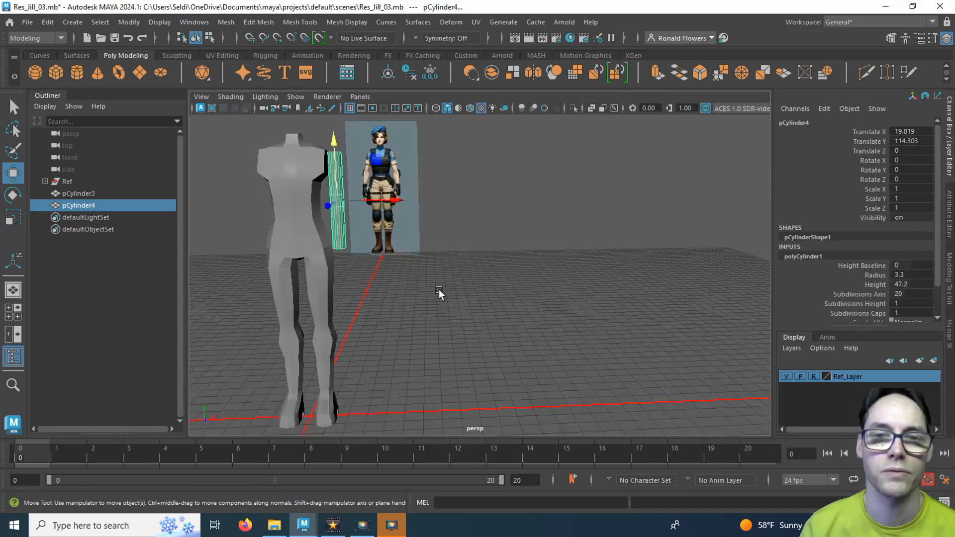
pyautogui.keyDown('alt'); pyautogui.moveTo(437, 292); pyautogui.dragTo(368, 249); pyautogui.keyUp('alt')
pyautogui.keyDown('alt'); pyautogui.moveTo(368, 246); pyautogui.dragTo(637, 365, button='middle'); pyautogui.keyUp('alt')
pyautogui.keyDown('alt'); pyautogui.moveTo(637, 365); pyautogui.dragTo(523, 345); pyautogui.keyUp('alt')
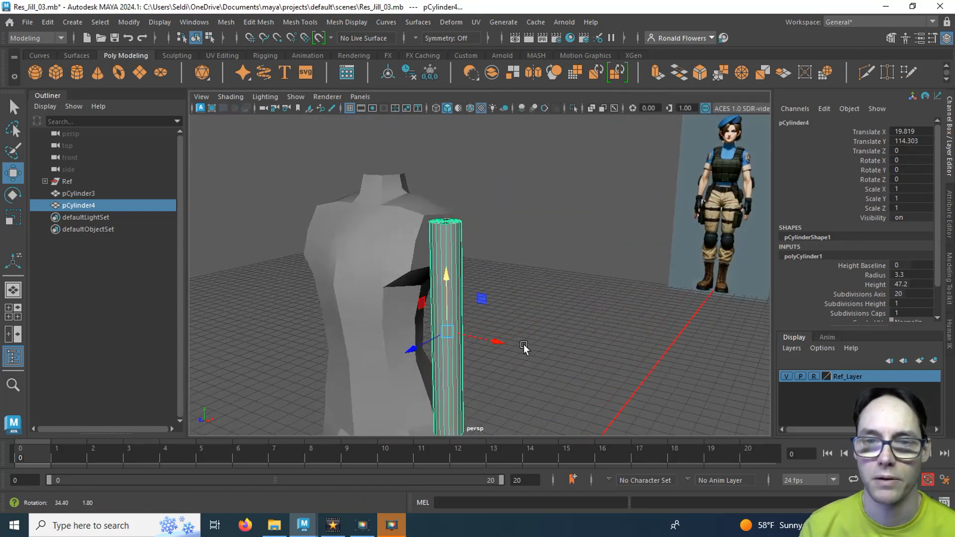
pyautogui.keyDown('alt'); pyautogui.moveTo(398, 279); pyautogui.dragTo(382, 259); pyautogui.keyUp('alt')
pyautogui.click(383, 258)
pyautogui.click(449, 288)
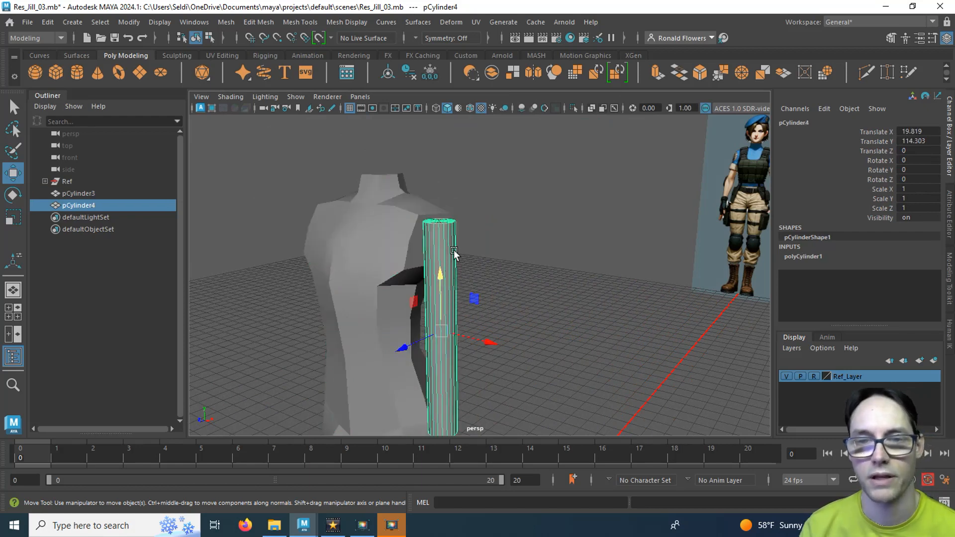
pyautogui.press('h')
# Insert an edge loop around the body mesh's upper chest and shoulders with Multi-Cut, at about 44%
pyautogui.click(442, 228)
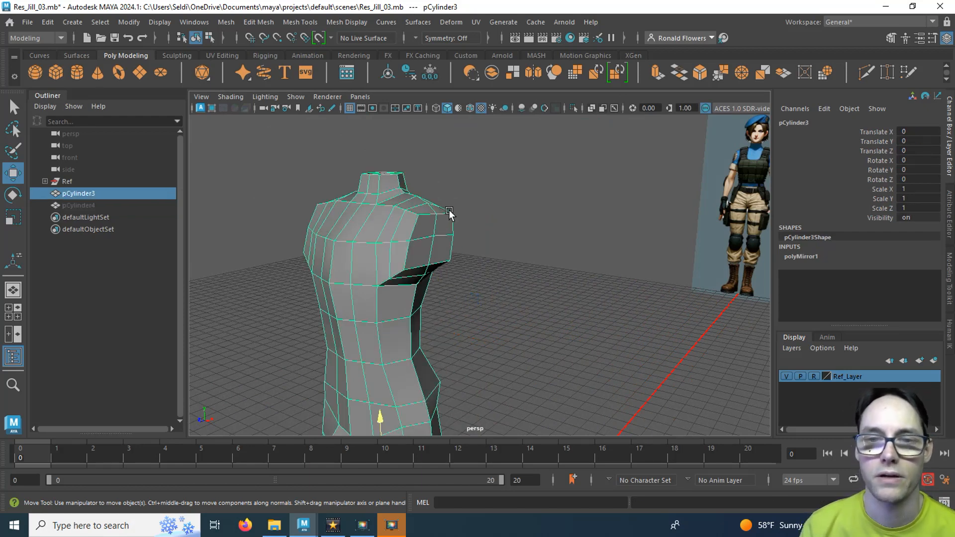
pyautogui.keyDown('alt'); pyautogui.moveTo(450, 210); pyautogui.dragTo(466, 339, button='right'); pyautogui.keyUp('alt')
pyautogui.keyDown('alt'); pyautogui.moveTo(466, 339); pyautogui.dragTo(450, 301); pyautogui.keyUp('alt')
pyautogui.keyDown('alt'); pyautogui.moveTo(450, 302); pyautogui.dragTo(475, 321, button='right'); pyautogui.keyUp('alt')
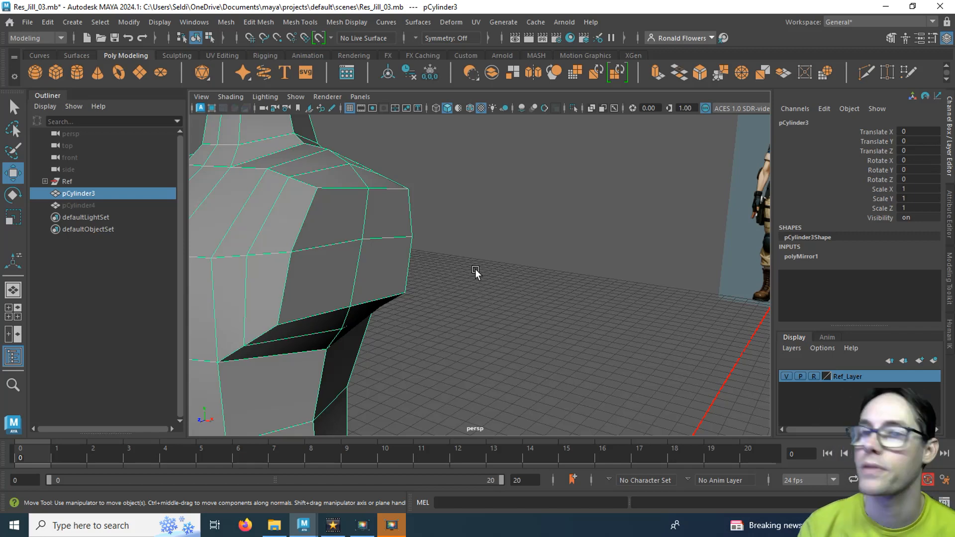
pyautogui.click(868, 73)
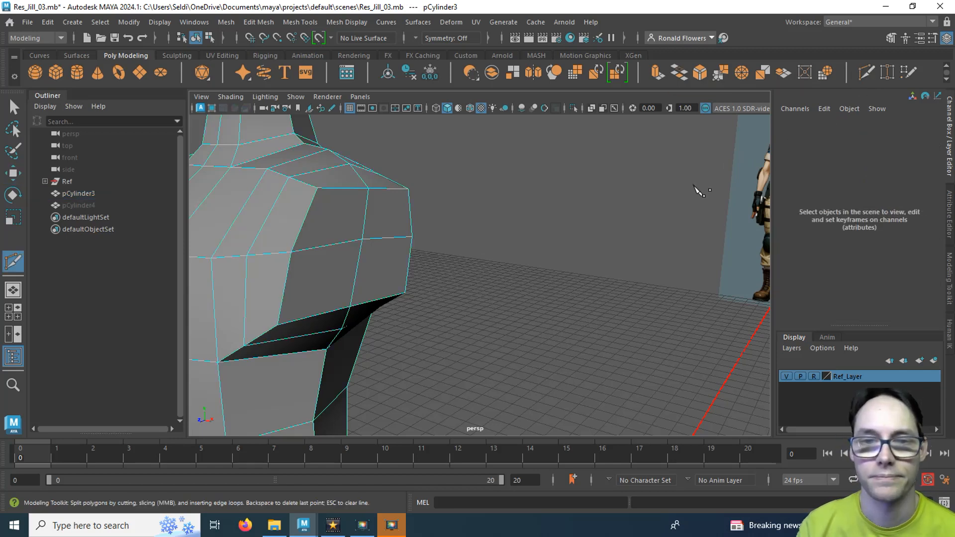
pyautogui.click(473, 206)
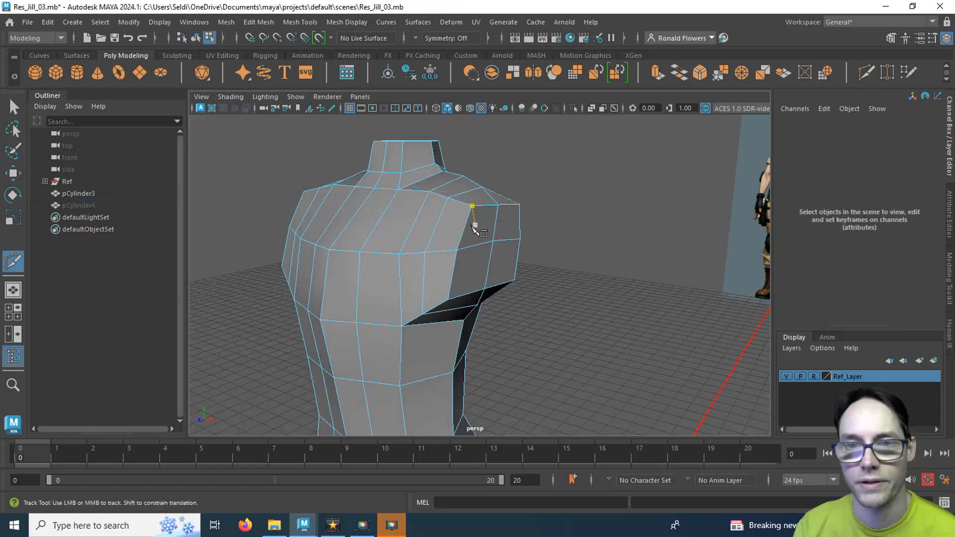
pyautogui.hotkey('ctrl', 'z')
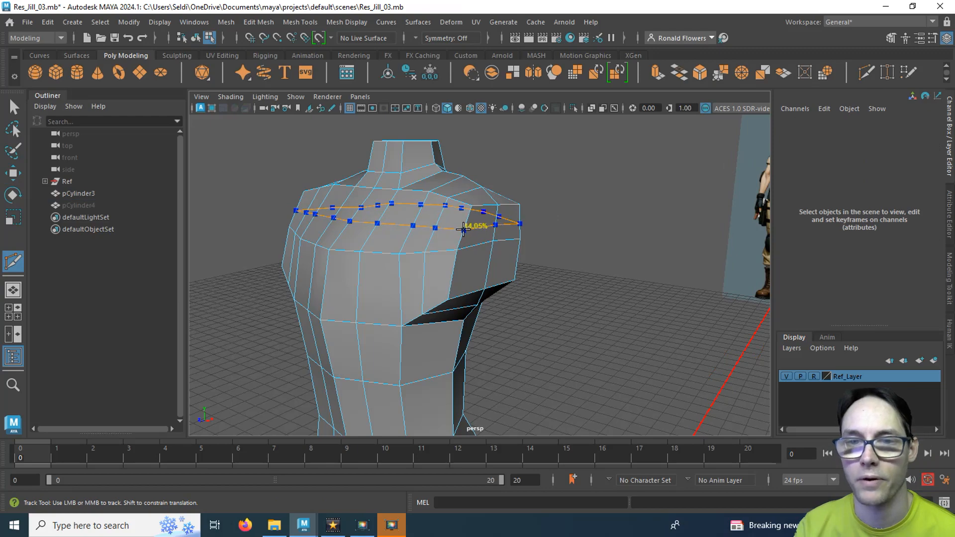
pyautogui.keyDown('ctrl'); pyautogui.click(463, 228); pyautogui.keyUp('ctrl')
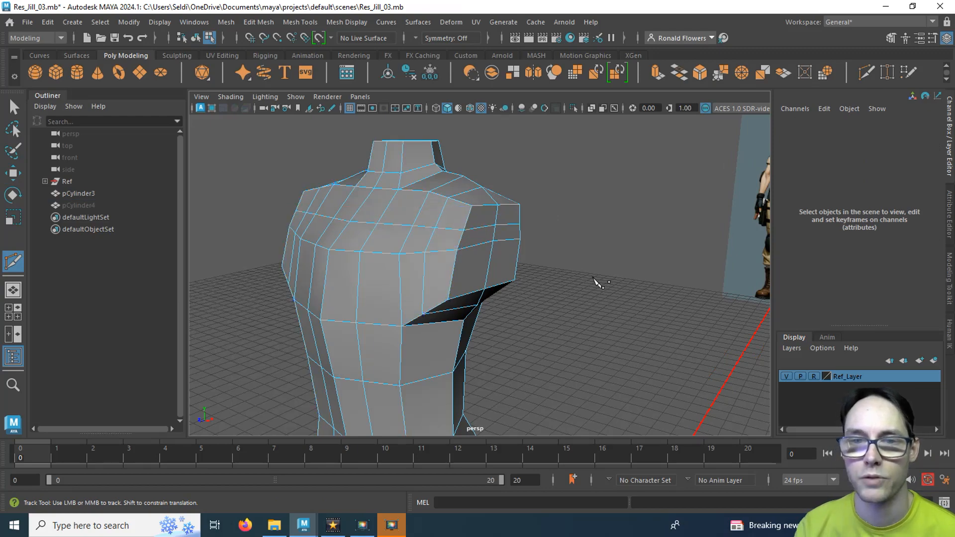
# Cancel the pending cut and set the modeling symmetry to Object X
pyautogui.keyDown('alt'); pyautogui.moveTo(598, 282); pyautogui.dragTo(506, 297); pyautogui.keyUp('alt')
pyautogui.keyDown('alt'); pyautogui.moveTo(502, 294); pyautogui.dragTo(538, 299, button='middle'); pyautogui.keyUp('alt')
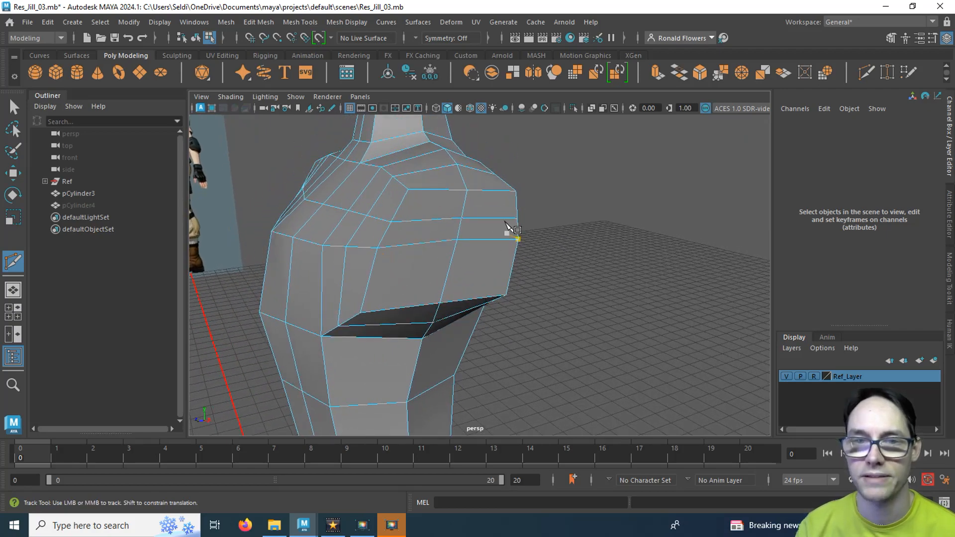
pyautogui.click(413, 276)
pyautogui.press('Escape')
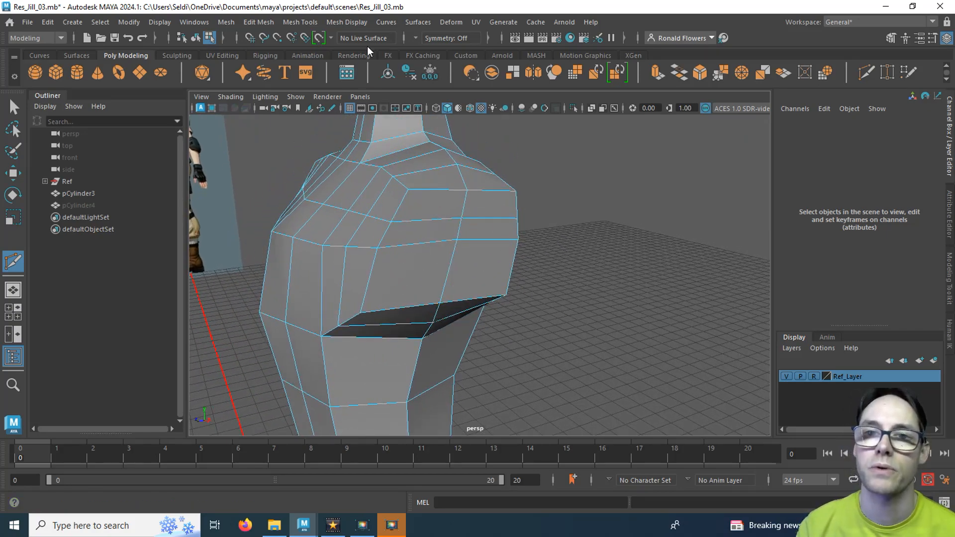
pyautogui.click(416, 37)
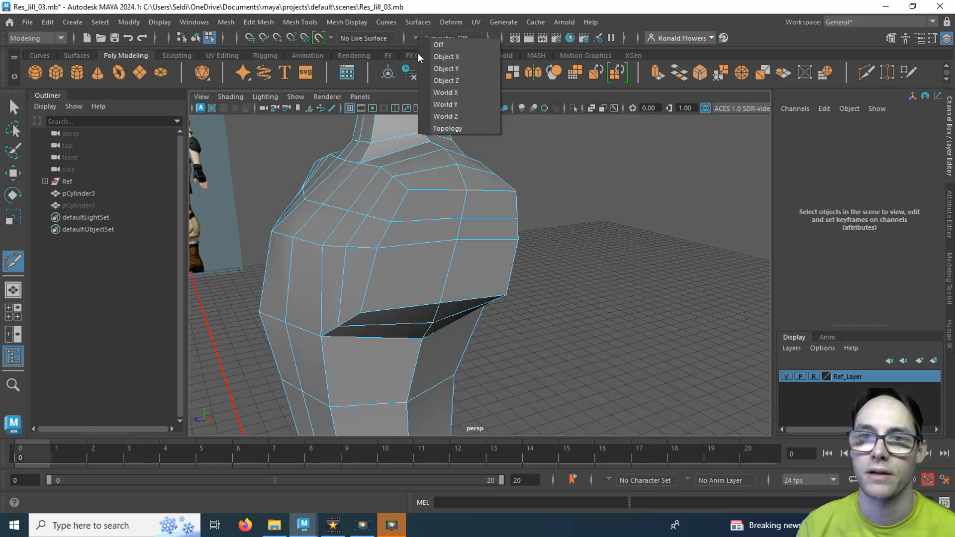
pyautogui.click(438, 58)
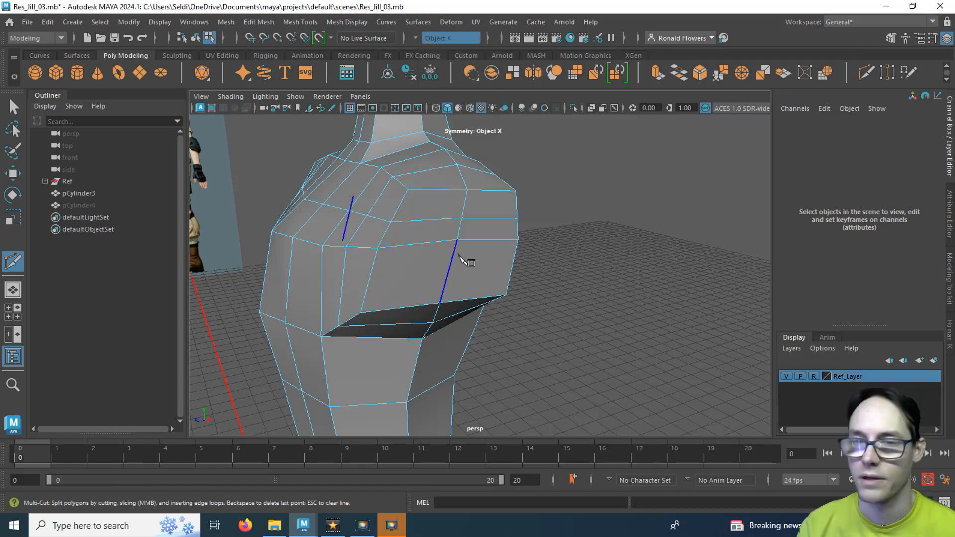
# Delete the six faces on the outer side of the shoulder, with symmetry on, to open the arm holes
pyautogui.press('q')
pyautogui.rightClick(469, 250)
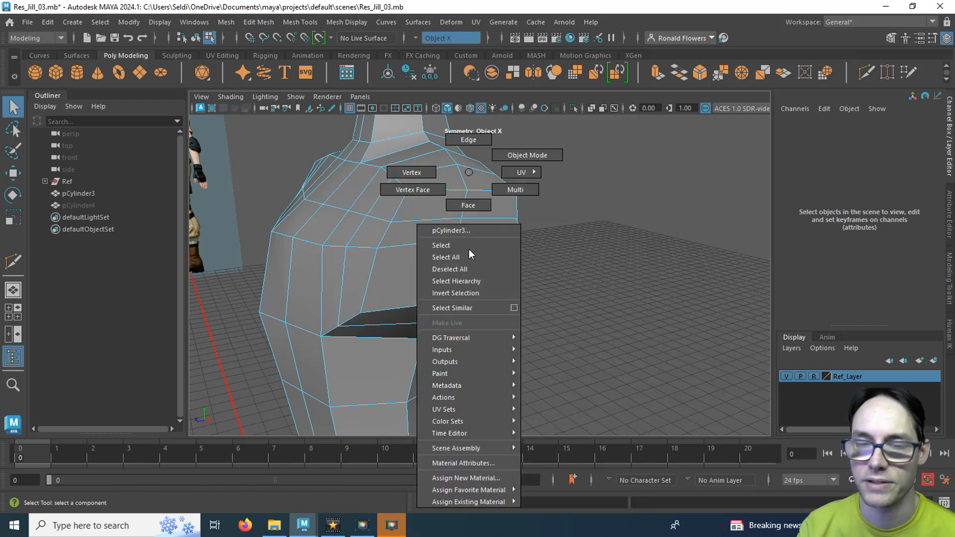
pyautogui.click(467, 205)
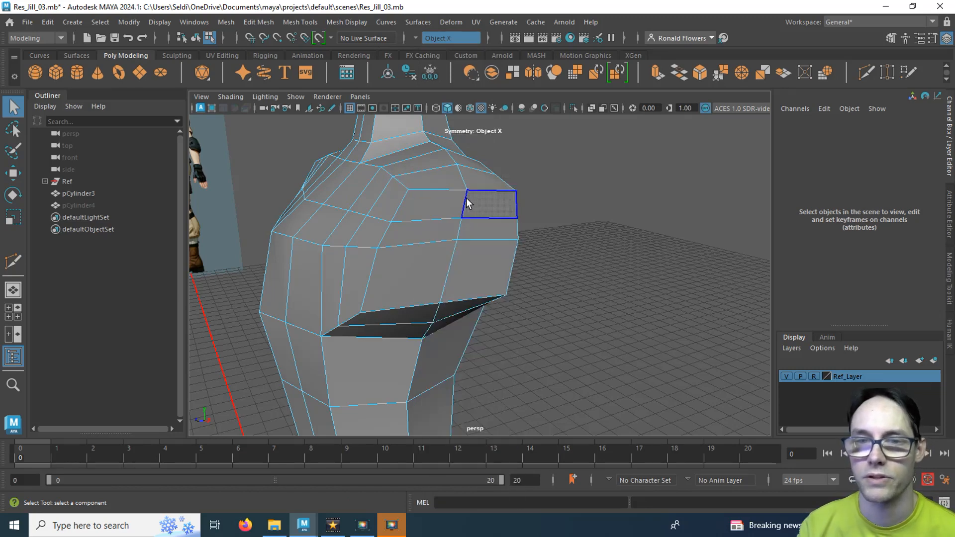
pyautogui.click(438, 196)
pyautogui.keyDown('shift'); pyautogui.click(481, 227); pyautogui.keyUp('shift')
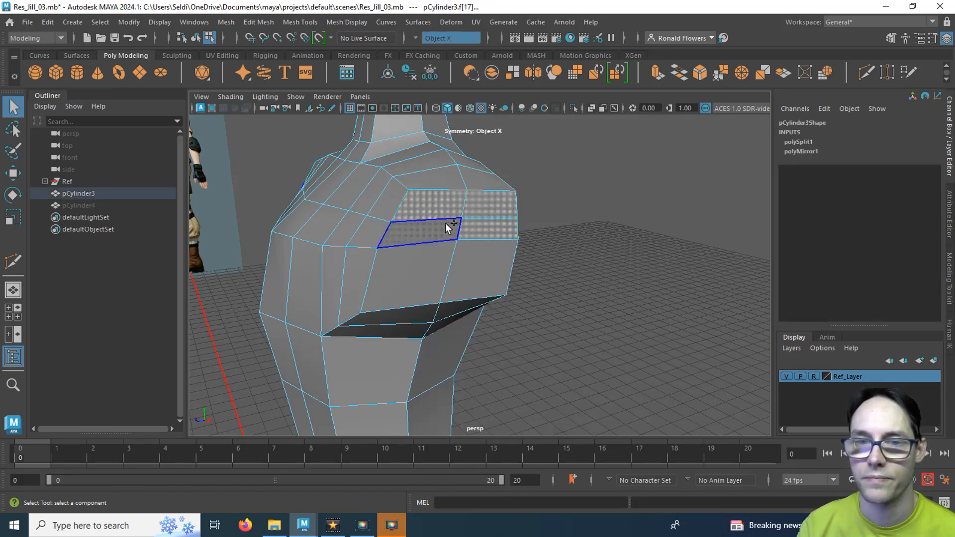
pyautogui.keyDown('shift'); pyautogui.click(444, 227); pyautogui.keyUp('shift')
pyautogui.keyDown('shift'); pyautogui.click(440, 261); pyautogui.keyUp('shift')
pyautogui.keyDown('shift'); pyautogui.click(472, 268); pyautogui.keyUp('shift')
pyautogui.keyDown('alt'); pyautogui.moveTo(353, 307); pyautogui.dragTo(326, 308); pyautogui.keyUp('alt')
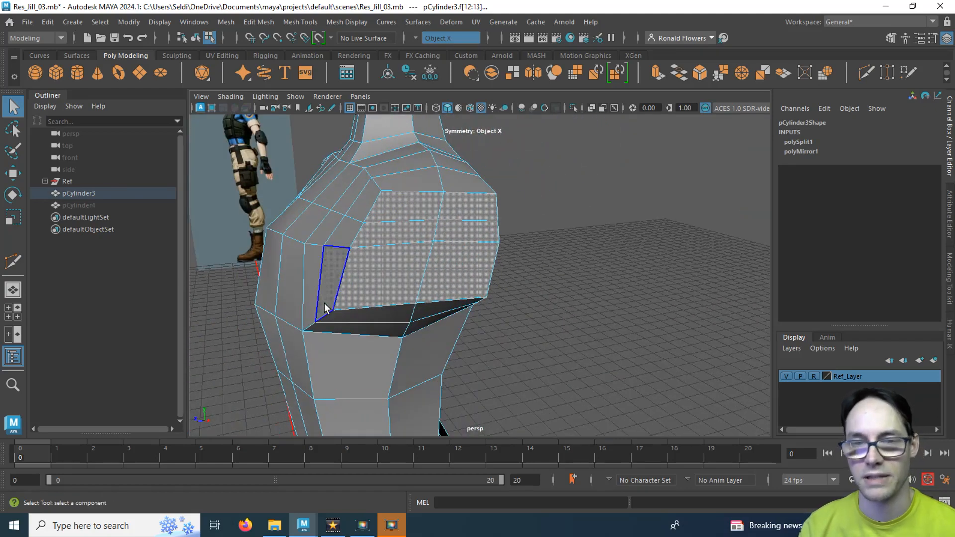
pyautogui.press('Delete')
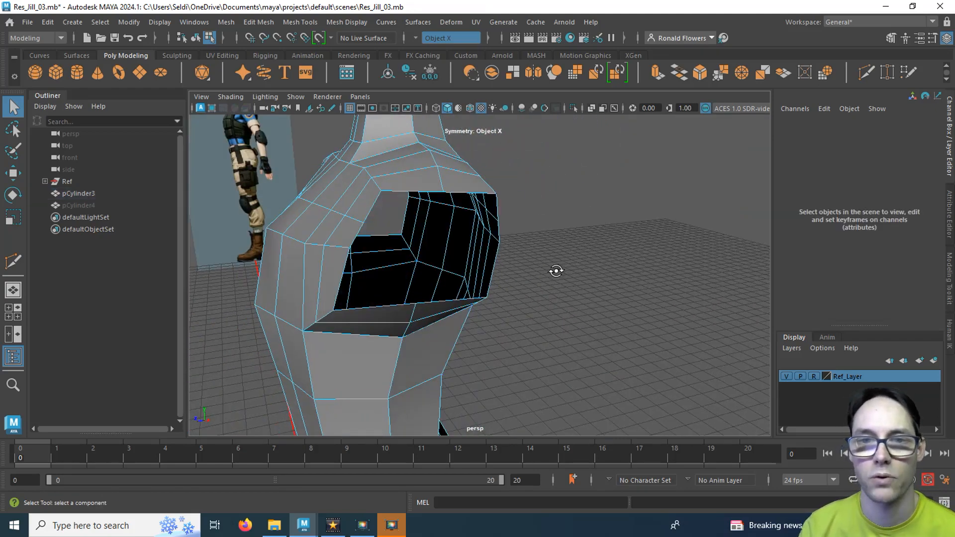
# Unhide the arm cylinder pCylinder4 and set its Subdivisions Axis to 10
pyautogui.keyDown('alt'); pyautogui.moveTo(557, 270); pyautogui.dragTo(493, 262); pyautogui.keyUp('alt')
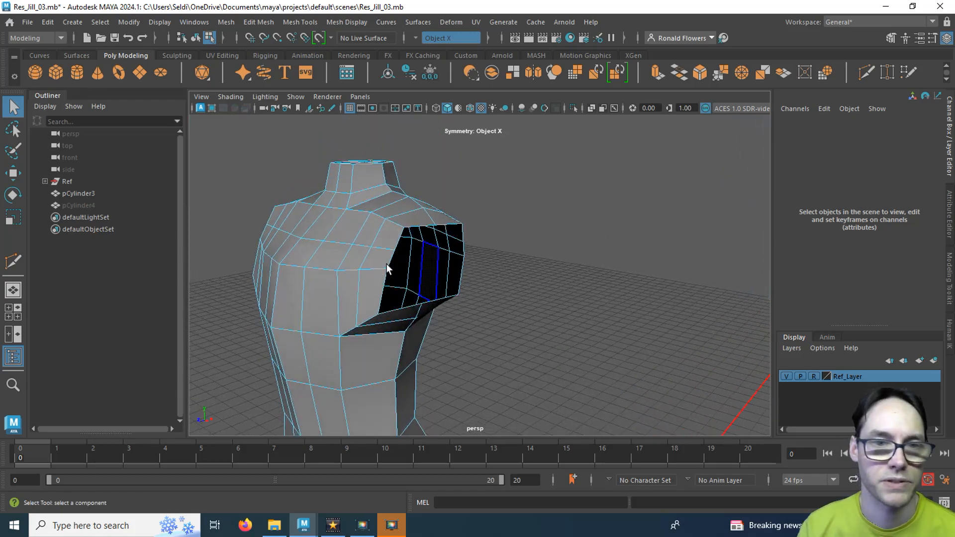
pyautogui.click(80, 206)
pyautogui.press('h')
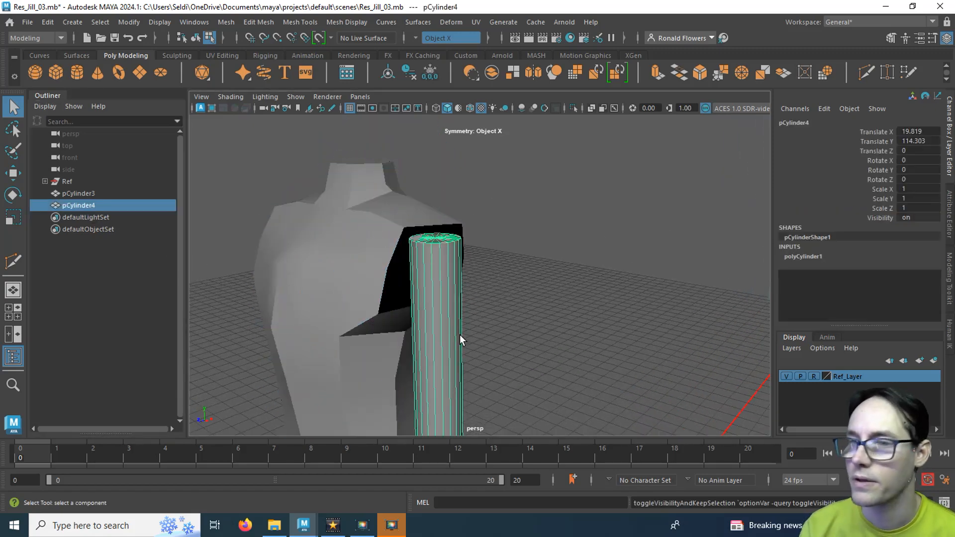
pyautogui.click(814, 257)
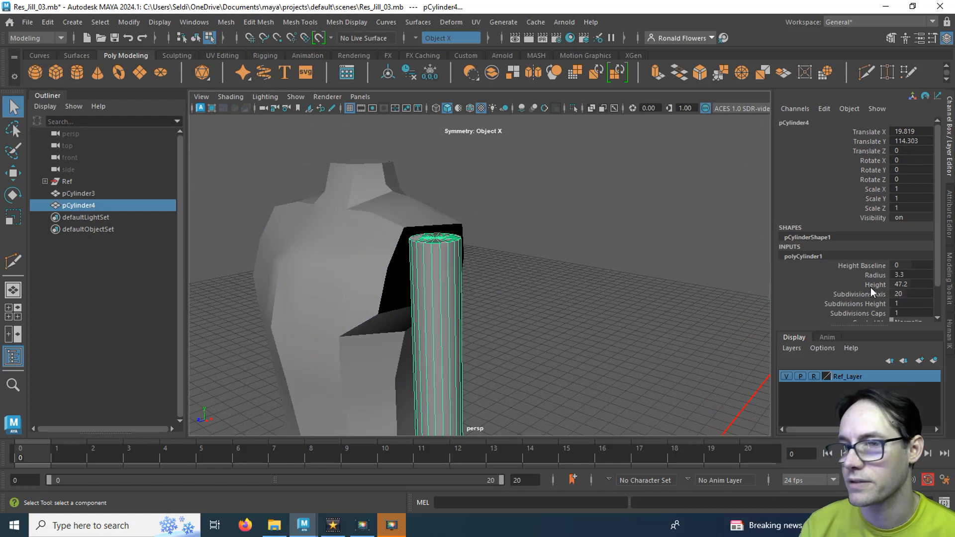
pyautogui.doubleClick(929, 295)
pyautogui.write('1')
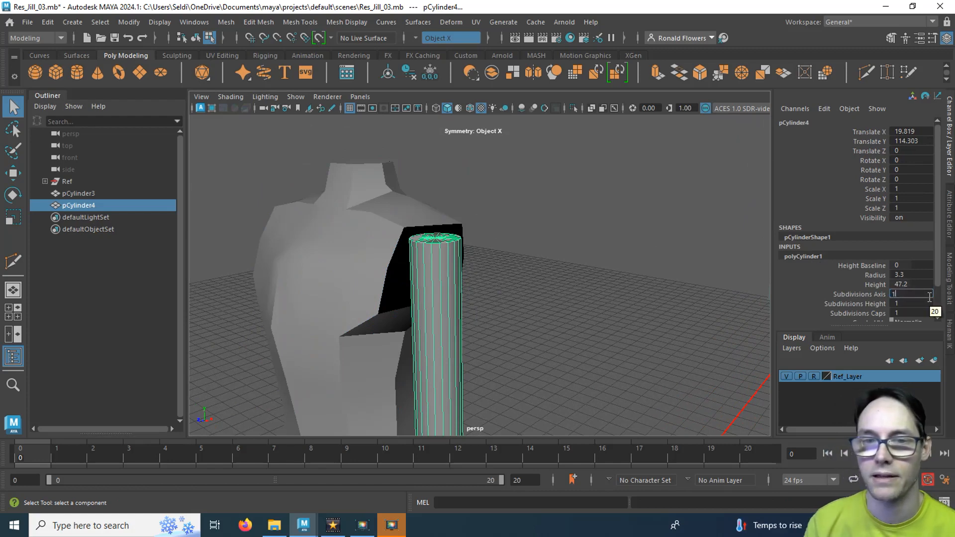
pyautogui.write('0')
pyautogui.press('Return')
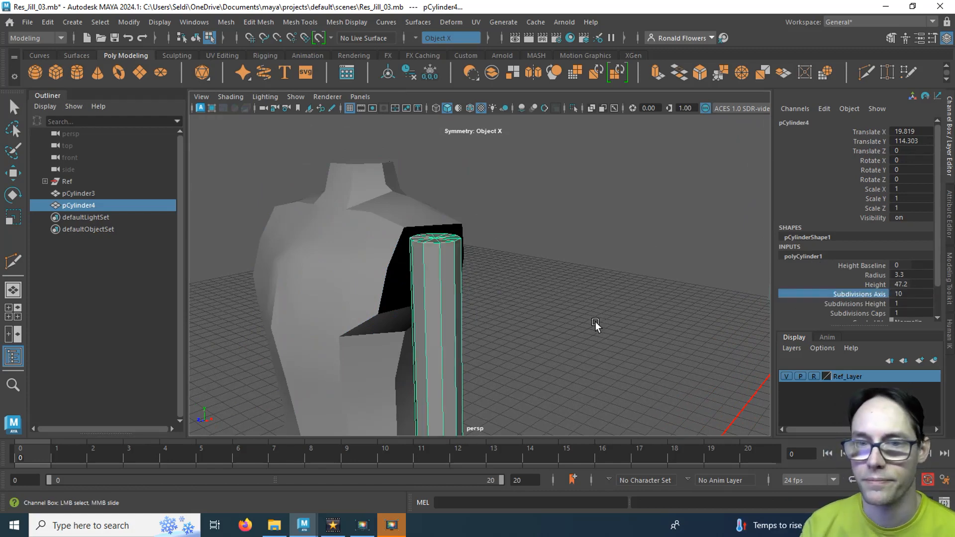
# Activate Multi-Cut on the arm cylinder in the front view and turn the modeling symmetry off
pyautogui.keyDown('alt'); pyautogui.moveTo(595, 322); pyautogui.dragTo(580, 277); pyautogui.keyUp('alt')
pyautogui.press('space')
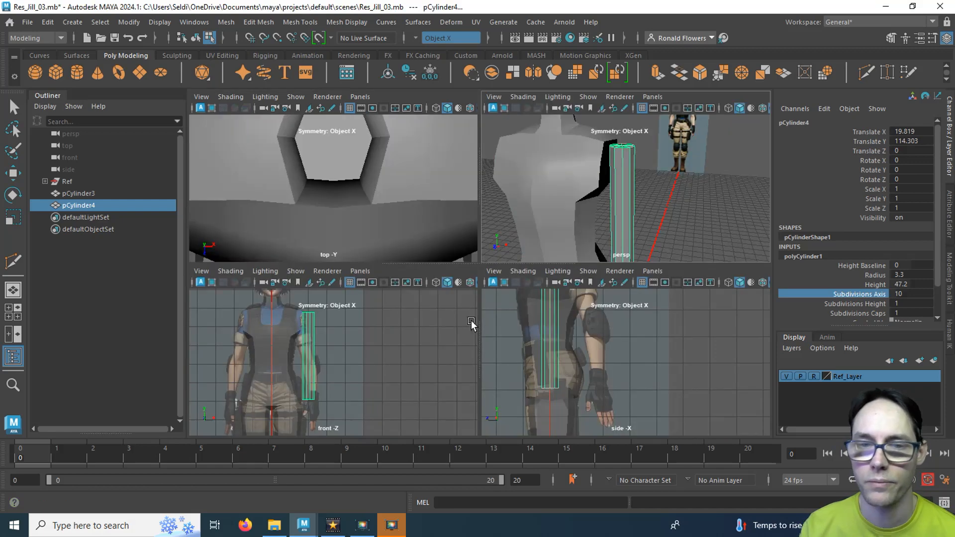
pyautogui.press('space')
pyautogui.keyDown('alt'); pyautogui.moveTo(444, 355); pyautogui.dragTo(488, 336, button='middle'); pyautogui.keyUp('alt')
pyautogui.click(866, 73)
pyautogui.scroll(7, 420, 284)
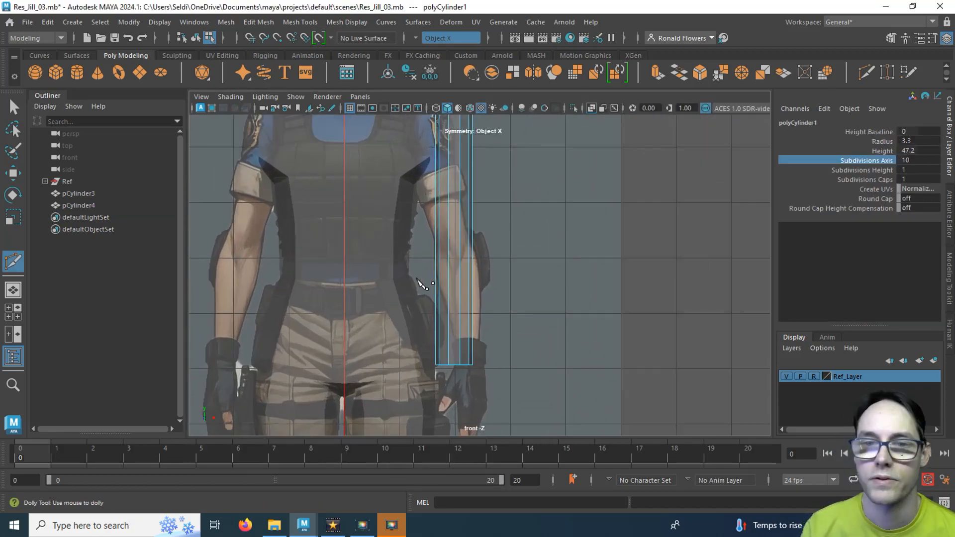
pyautogui.keyDown('alt'); pyautogui.moveTo(522, 232); pyautogui.dragTo(528, 271, button='middle'); pyautogui.keyUp('alt')
pyautogui.scroll(2, 527, 272)
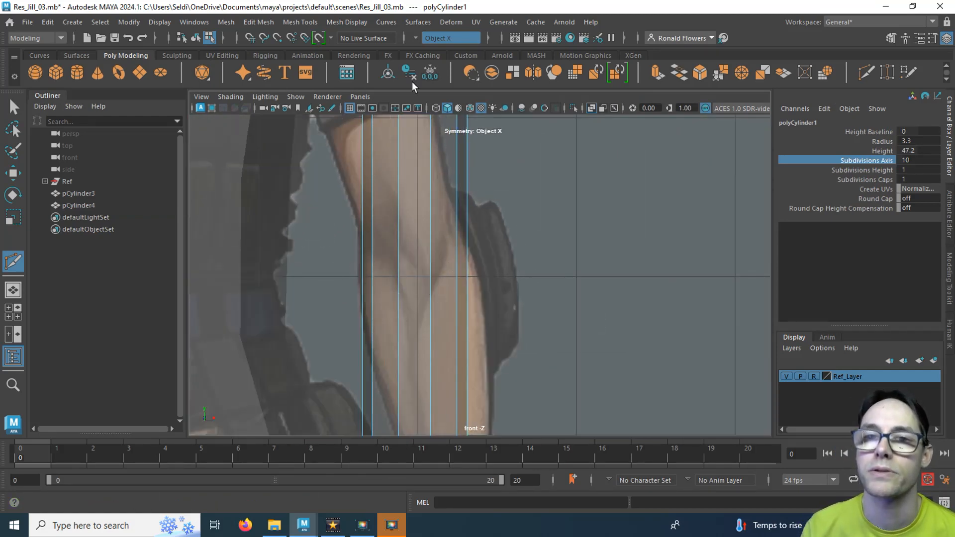
pyautogui.click(415, 38)
pyautogui.click(450, 43)
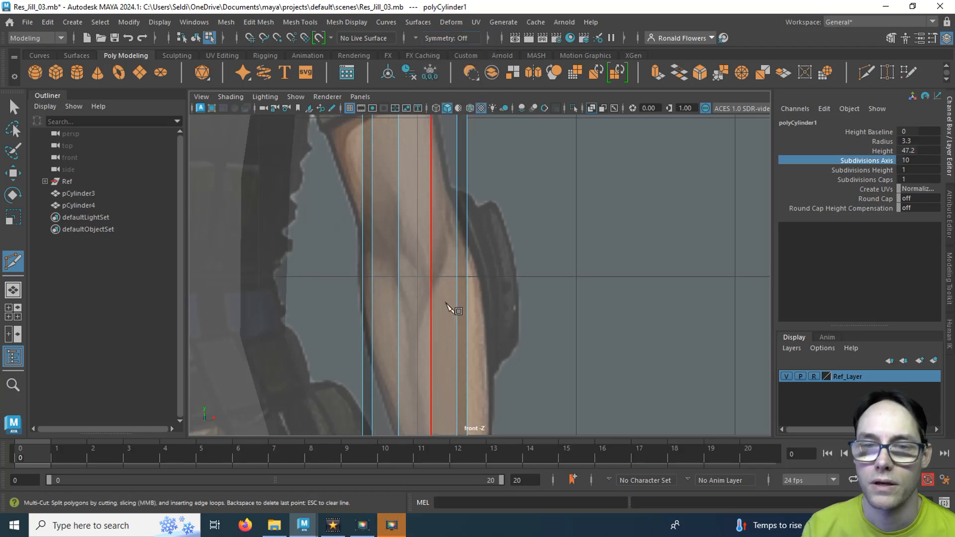
# Slice the arm cylinder horizontally at the elbow and again slightly above it with Multi-Cut
pyautogui.keyDown('alt'); pyautogui.moveTo(533, 283); pyautogui.dragTo(536, 263, button='middle'); pyautogui.keyUp('alt')
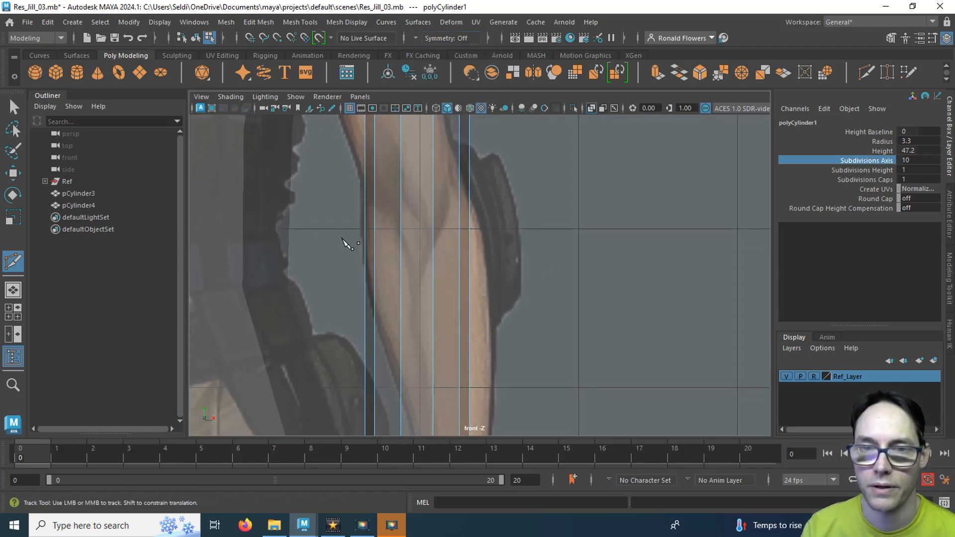
pyautogui.moveTo(348, 244); pyautogui.dragTo(558, 246)
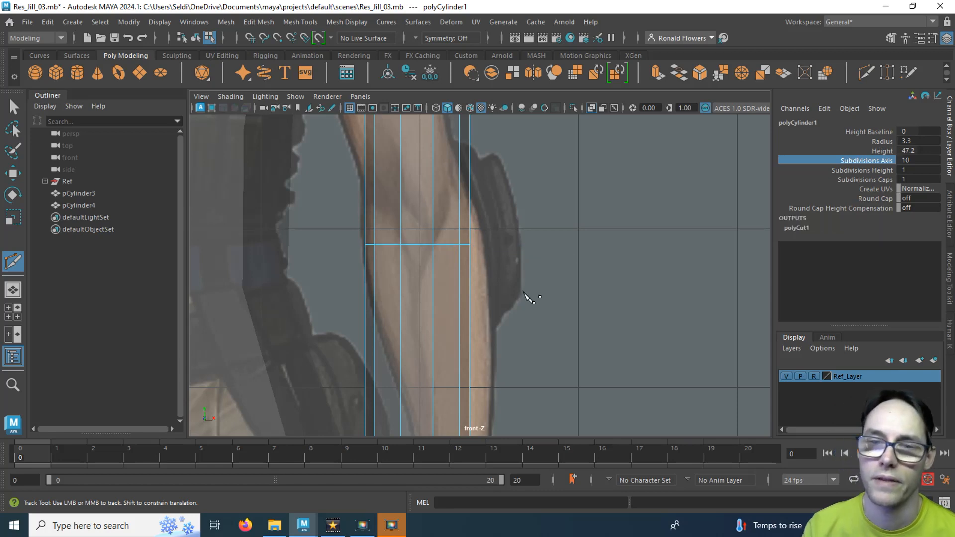
pyautogui.scroll(-5, 526, 279)
pyautogui.scroll(5, 527, 279)
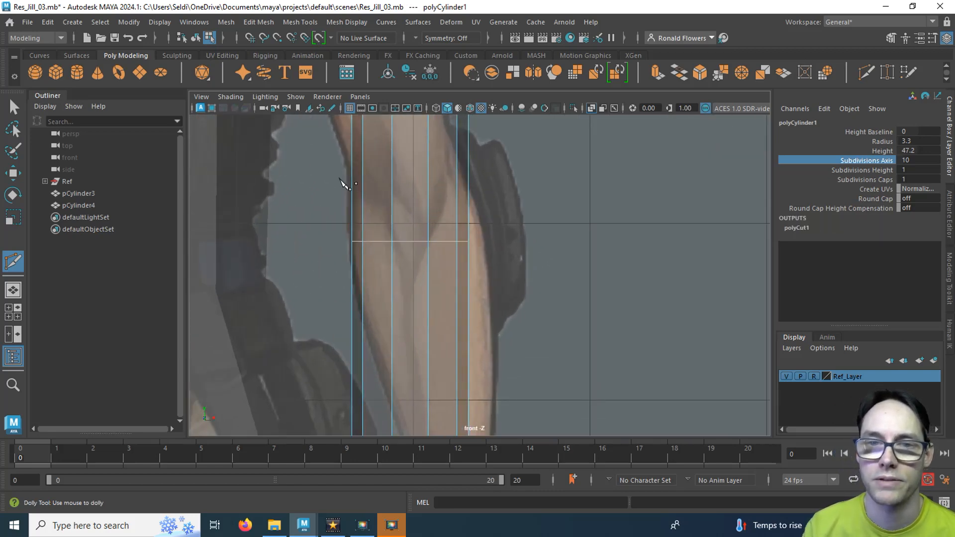
pyautogui.keyDown('alt'); pyautogui.moveTo(354, 181); pyautogui.dragTo(388, 261, button='middle'); pyautogui.keyUp('alt')
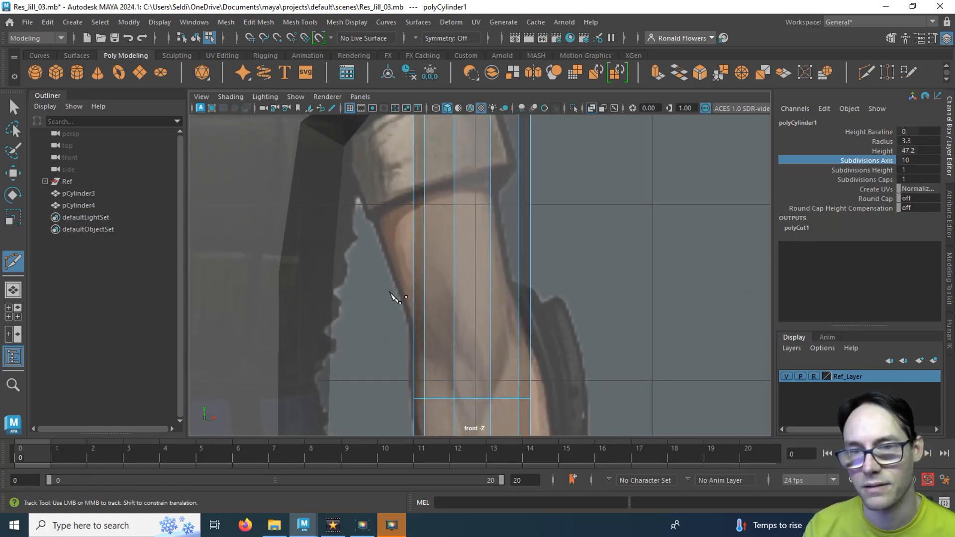
pyautogui.click(414, 397)
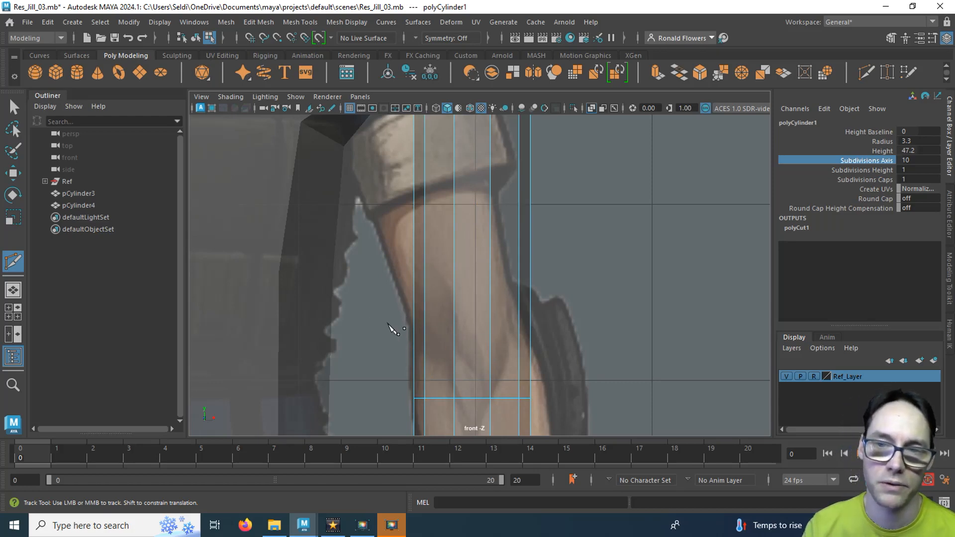
pyautogui.keyDown('alt'); pyautogui.moveTo(389, 347); pyautogui.dragTo(383, 267, button='middle'); pyautogui.keyUp('alt')
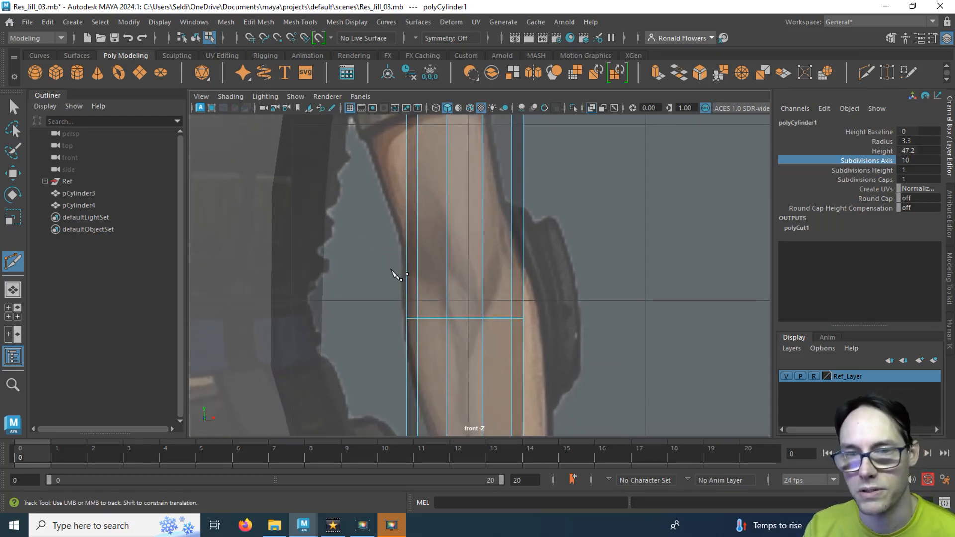
pyautogui.moveTo(391, 269); pyautogui.dragTo(564, 271)
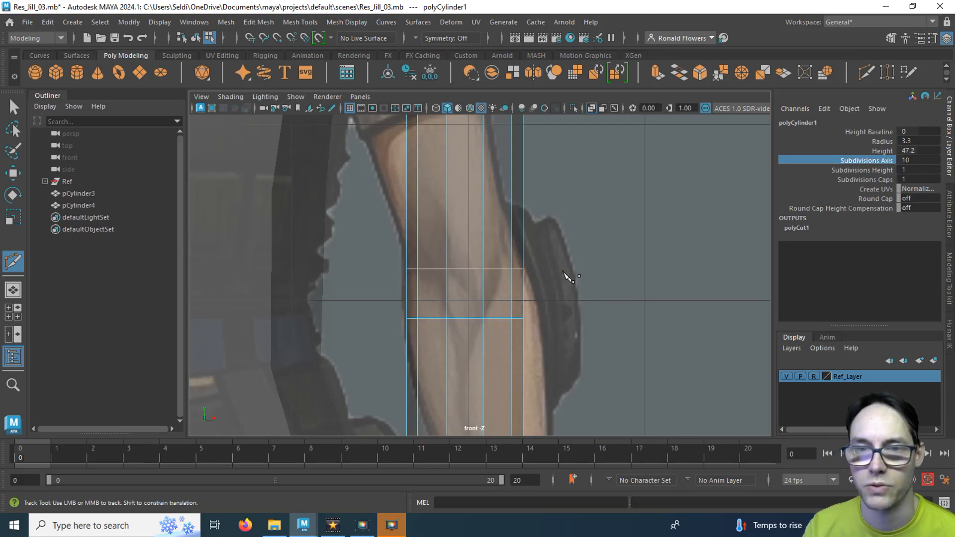
# Slice the arm cylinder horizontally a third time just below the elbow cut and leave Multi-Cut
pyautogui.keyDown('alt'); pyautogui.moveTo(565, 277); pyautogui.dragTo(513, 206, button='middle'); pyautogui.keyUp('alt')
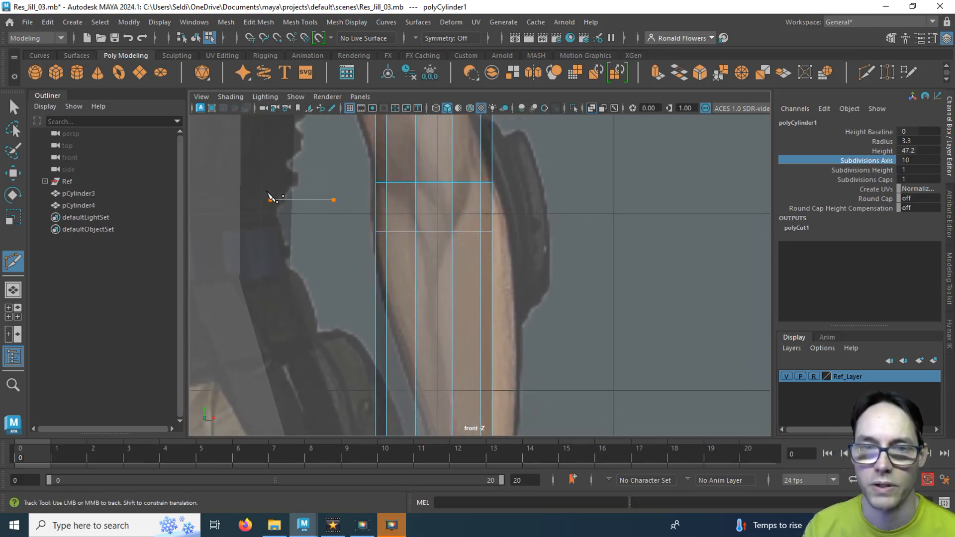
pyautogui.keyDown('alt'); pyautogui.moveTo(348, 277); pyautogui.dragTo(322, 271, button='middle'); pyautogui.keyUp('alt')
pyautogui.keyDown('alt'); pyautogui.moveTo(322, 271); pyautogui.dragTo(322, 192, button='right'); pyautogui.keyUp('alt')
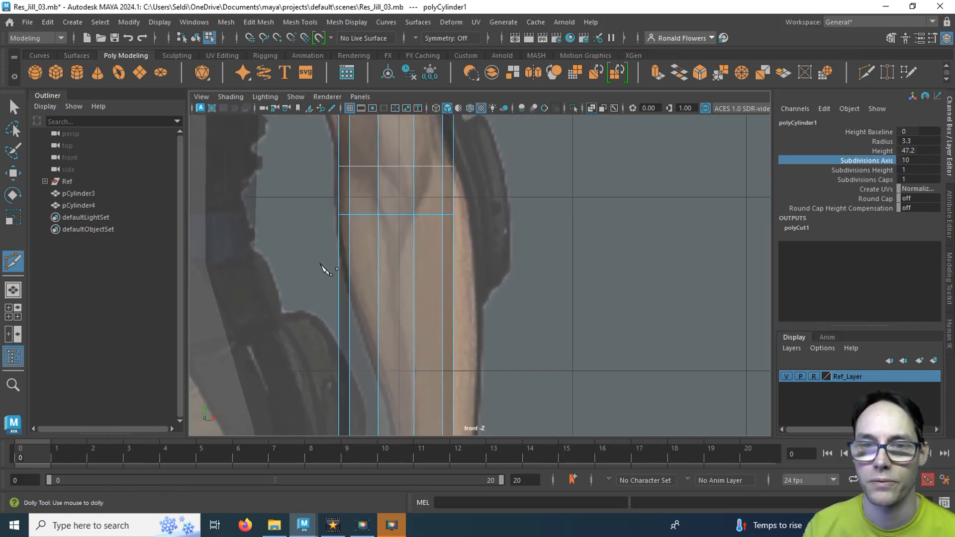
pyautogui.keyDown('shift'); pyautogui.moveTo(322, 260); pyautogui.dragTo(572, 267); pyautogui.keyUp('shift')
pyautogui.press('q')
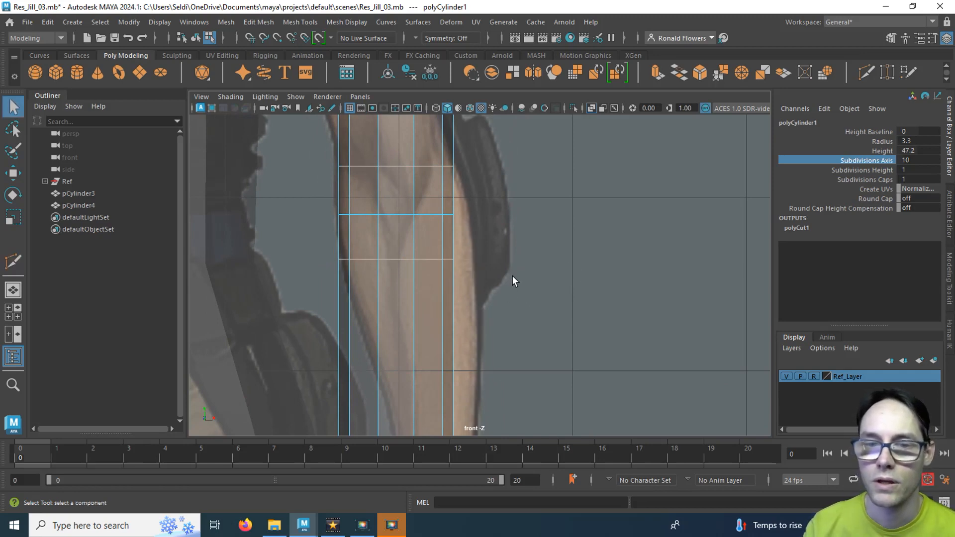
# Raise the cylinder's bottom ring of vertices to about Y 92.1 cm at the glove cuff and scale it down toward the wrist width
pyautogui.scroll(-4, 513, 276)
pyautogui.keyDown('alt'); pyautogui.moveTo(519, 183); pyautogui.dragTo(522, 164, button='middle'); pyautogui.keyUp('alt')
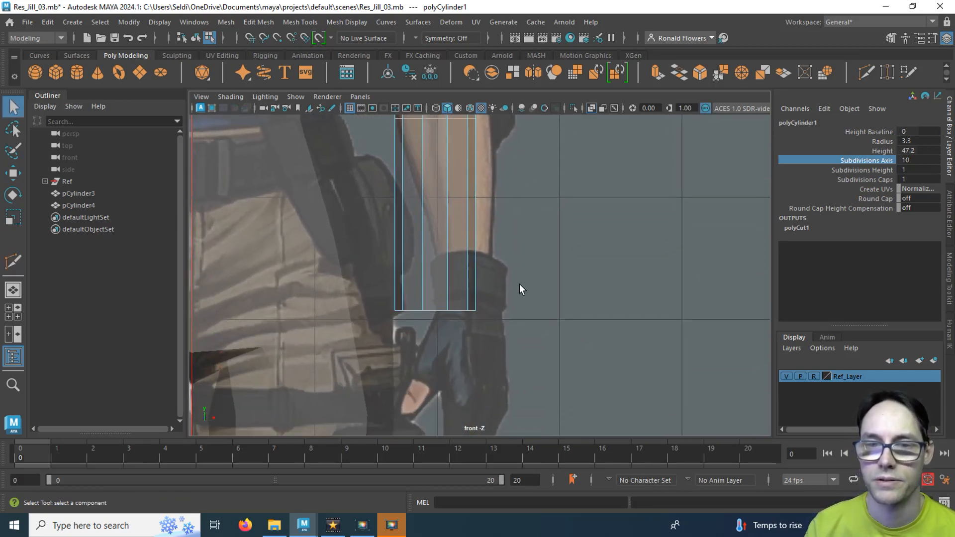
pyautogui.scroll(2, 519, 285)
pyautogui.moveTo(433, 251); pyautogui.dragTo(379, 174, button='right')
pyautogui.moveTo(340, 268); pyautogui.dragTo(545, 362)
pyautogui.press('w')
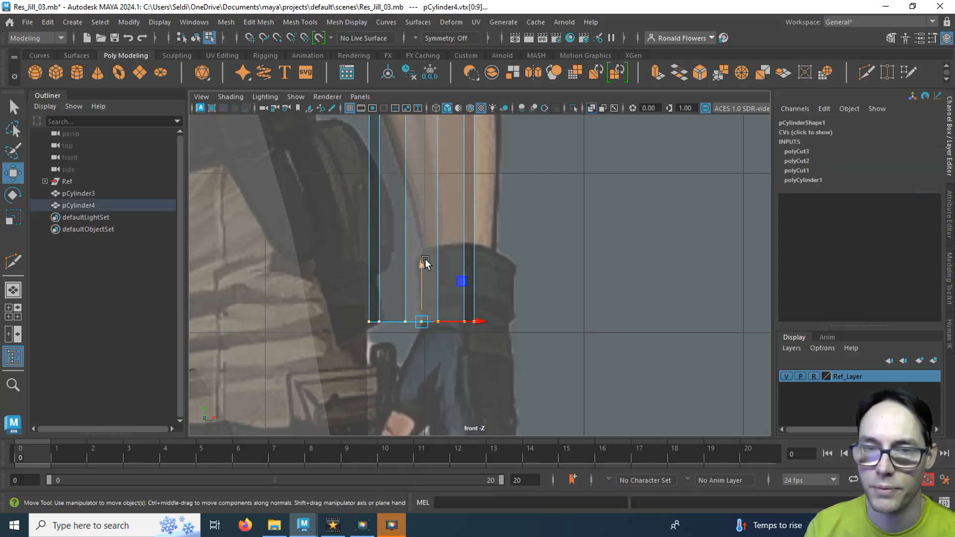
pyautogui.moveTo(421, 262); pyautogui.dragTo(414, 240)
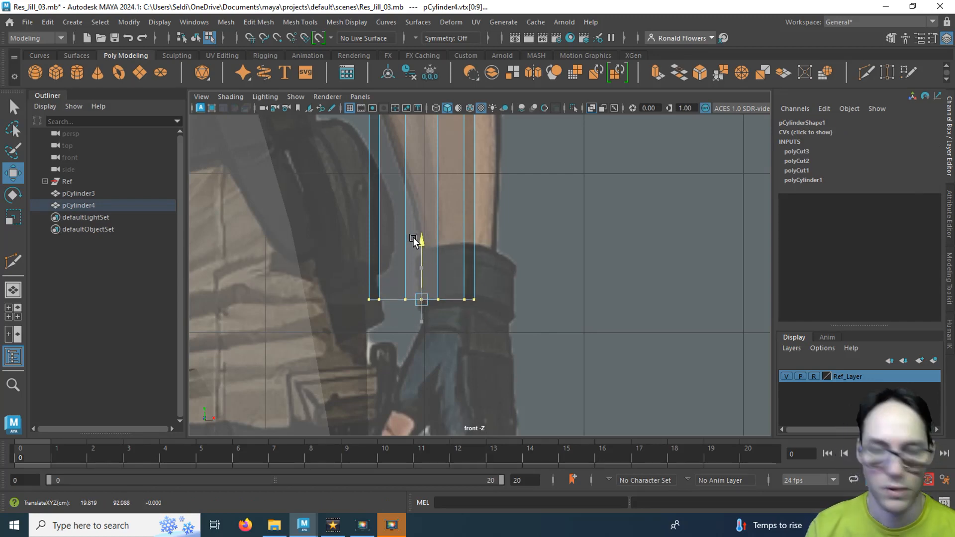
pyautogui.press('r')
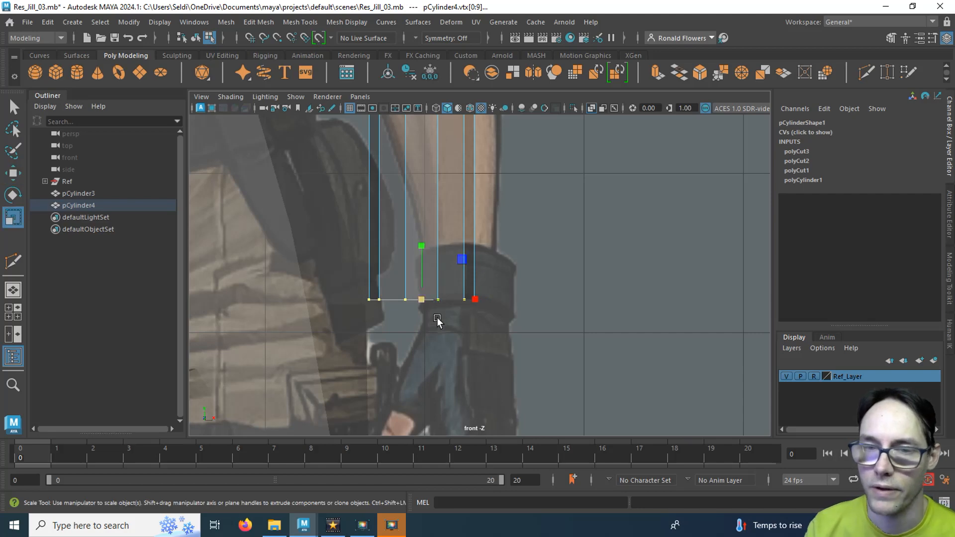
pyautogui.moveTo(423, 298); pyautogui.dragTo(425, 300)
# Scale the middle vertex ring of the three elbow cuts up slightly to widen the elbow
pyautogui.keyDown('alt'); pyautogui.moveTo(514, 220); pyautogui.dragTo(511, 347, button='middle'); pyautogui.keyUp('alt')
pyautogui.keyDown('alt'); pyautogui.moveTo(492, 274); pyautogui.dragTo(491, 349, button='middle'); pyautogui.keyUp('alt')
pyautogui.keyDown('alt'); pyautogui.moveTo(493, 305); pyautogui.dragTo(490, 306, button='middle'); pyautogui.keyUp('alt')
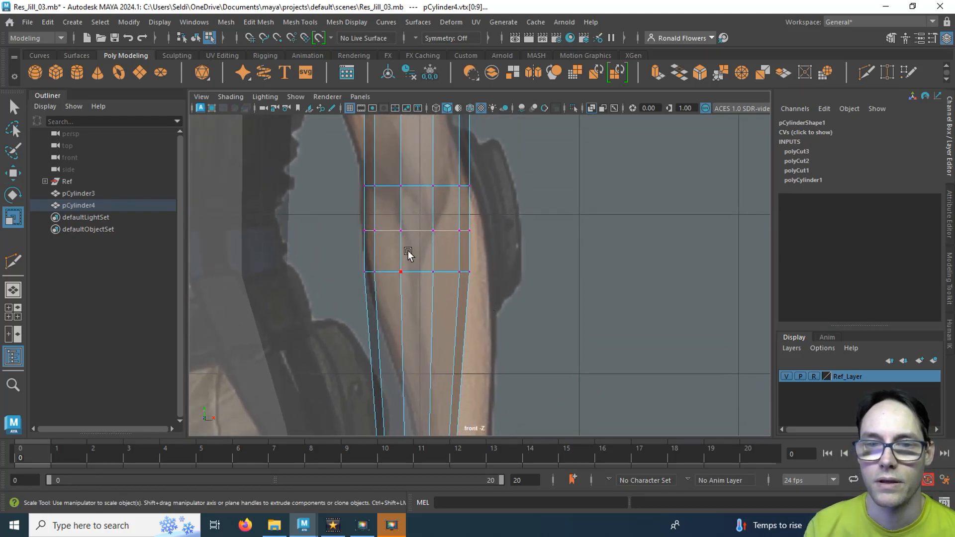
pyautogui.scroll(3, 401, 265)
pyautogui.keyDown('alt'); pyautogui.moveTo(400, 323); pyautogui.dragTo(396, 281, button='middle'); pyautogui.keyUp('alt')
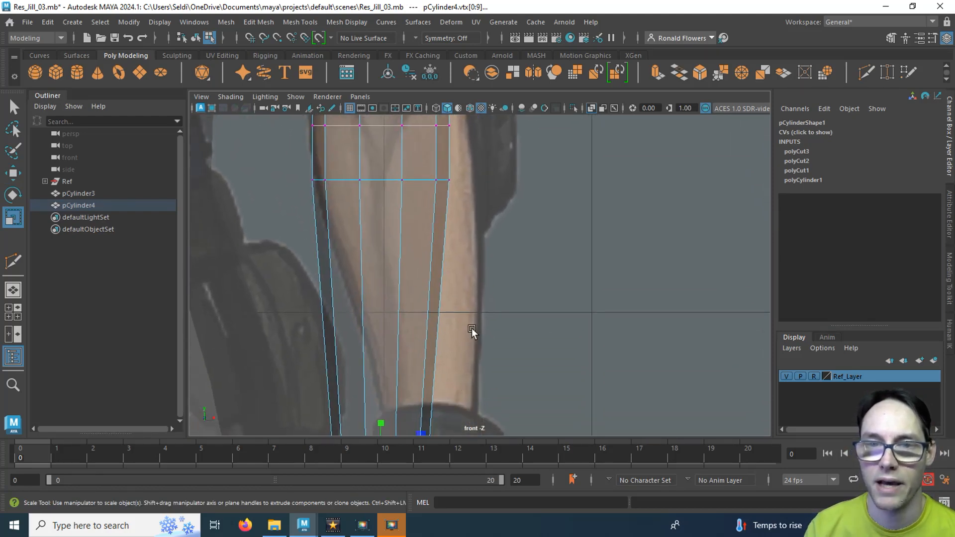
pyautogui.keyDown('alt'); pyautogui.moveTo(462, 166); pyautogui.dragTo(467, 271, button='middle'); pyautogui.keyUp('alt')
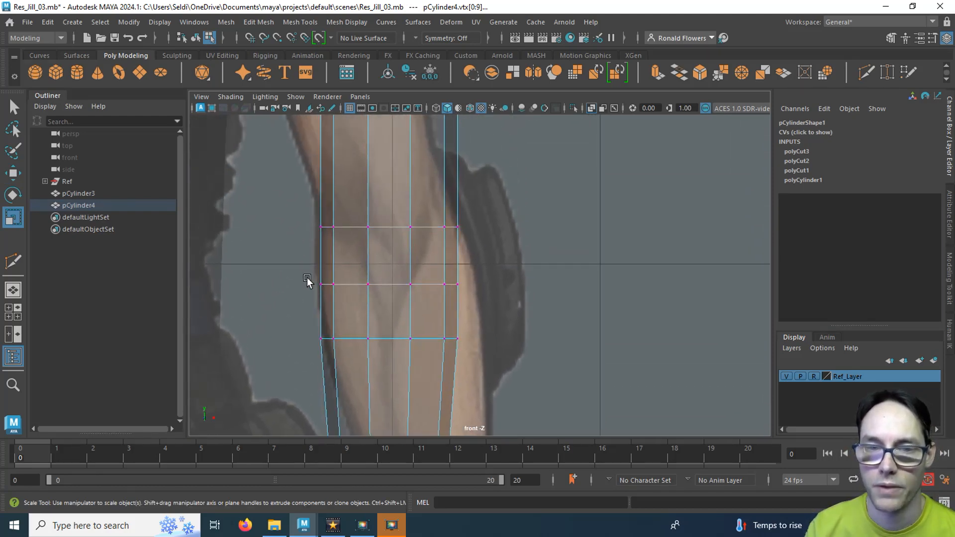
pyautogui.moveTo(282, 320); pyautogui.dragTo(496, 358)
pyautogui.moveTo(295, 258); pyautogui.dragTo(387, 288)
pyautogui.moveTo(493, 302); pyautogui.dragTo(494, 302)
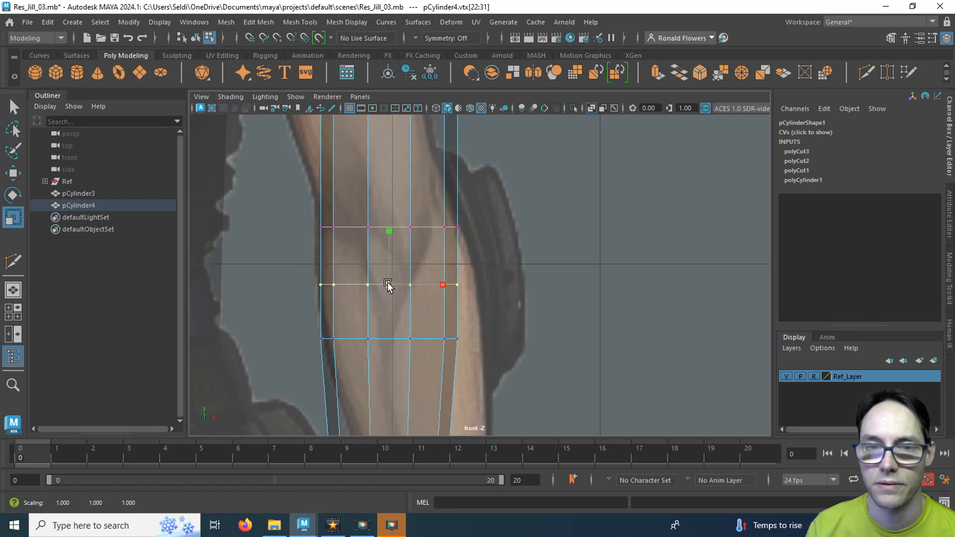
pyautogui.moveTo(387, 285); pyautogui.dragTo(393, 285)
pyautogui.press('w')
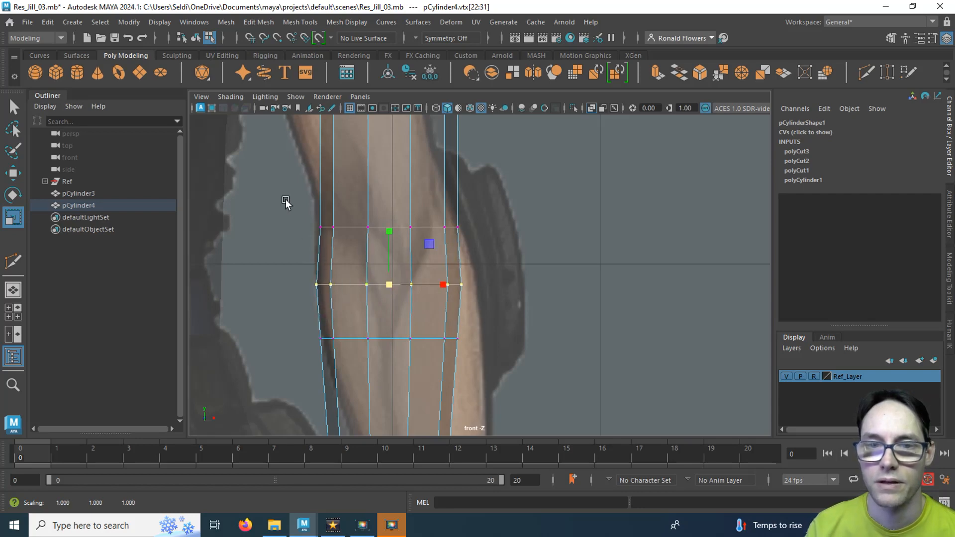
# Slice the arm cylinder horizontally across the upper arm, between the elbow and the sleeve, with Multi-Cut
pyautogui.keyDown('alt'); pyautogui.moveTo(286, 202); pyautogui.dragTo(280, 281, button='middle'); pyautogui.keyUp('alt')
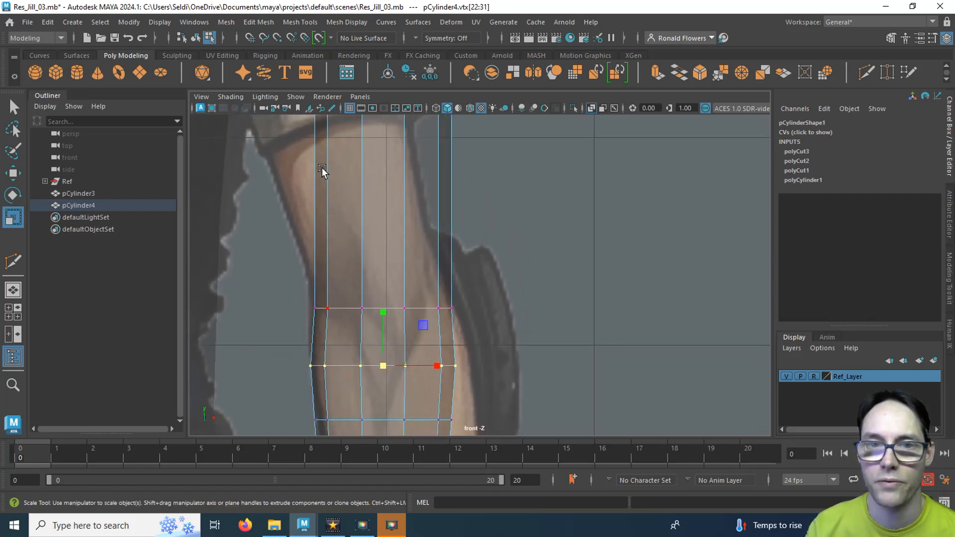
pyautogui.keyDown('alt'); pyautogui.moveTo(321, 168); pyautogui.dragTo(315, 273, button='middle'); pyautogui.keyUp('alt')
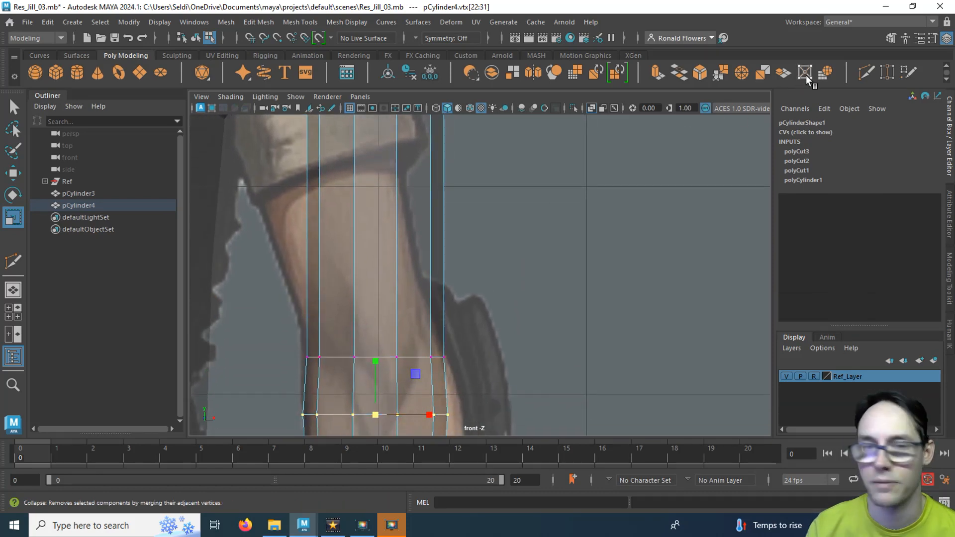
pyautogui.click(868, 73)
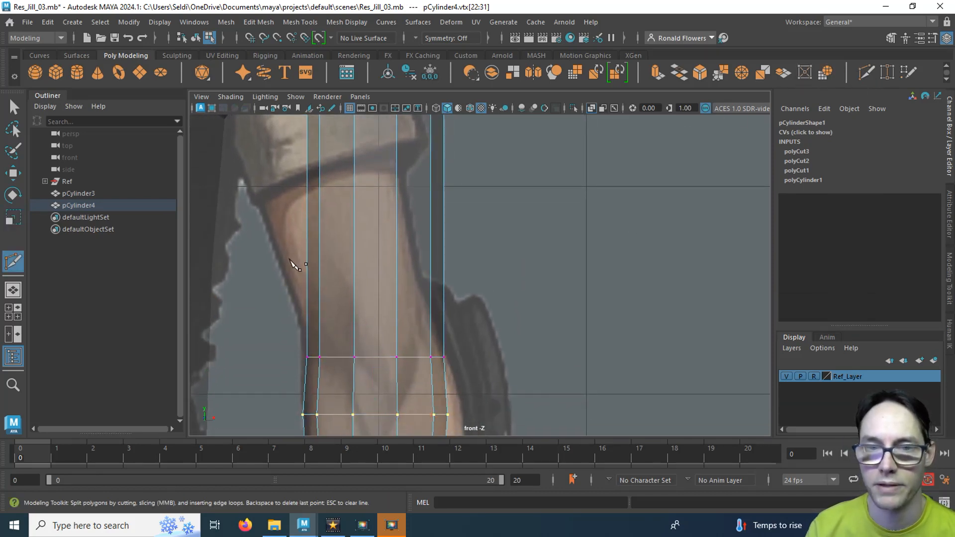
pyautogui.click(481, 260)
pyautogui.press('Return')
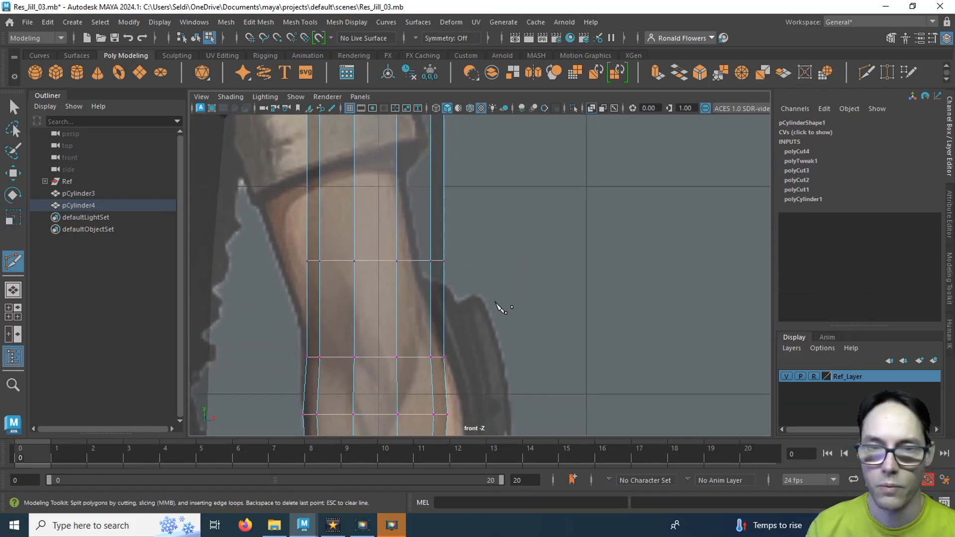
# Scale the upper-arm vertex ring between the elbow and the sleeve up slightly
pyautogui.press('q')
pyautogui.moveTo(305, 249); pyautogui.dragTo(486, 300)
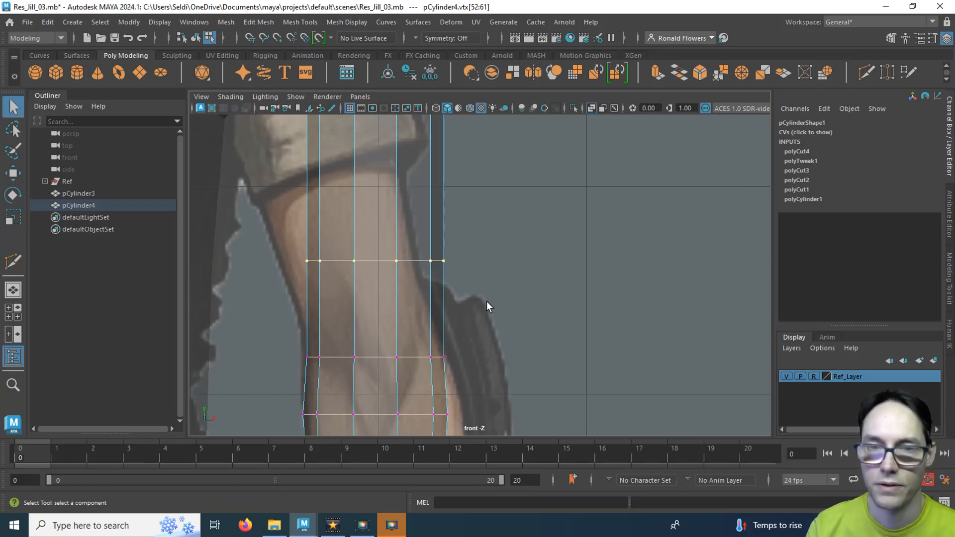
pyautogui.press('r')
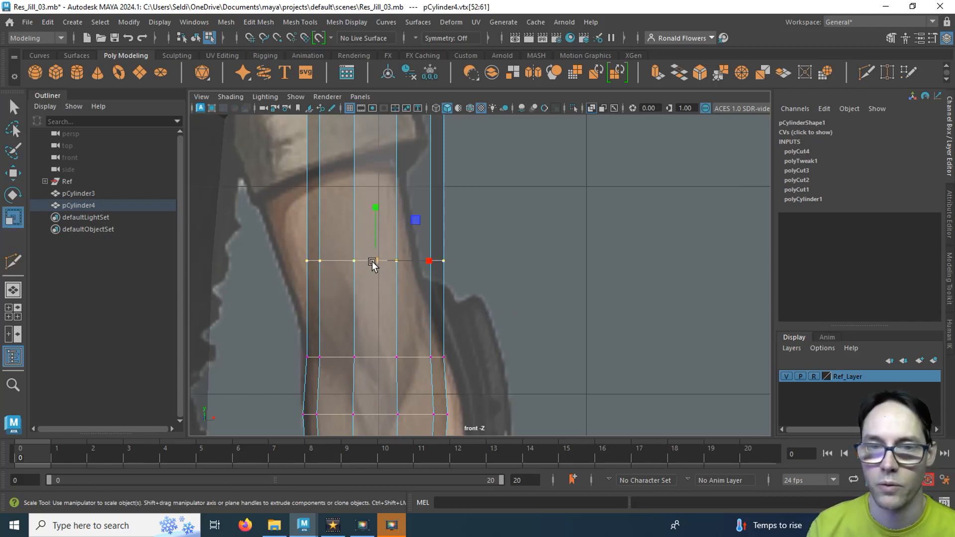
pyautogui.moveTo(373, 262); pyautogui.dragTo(377, 261)
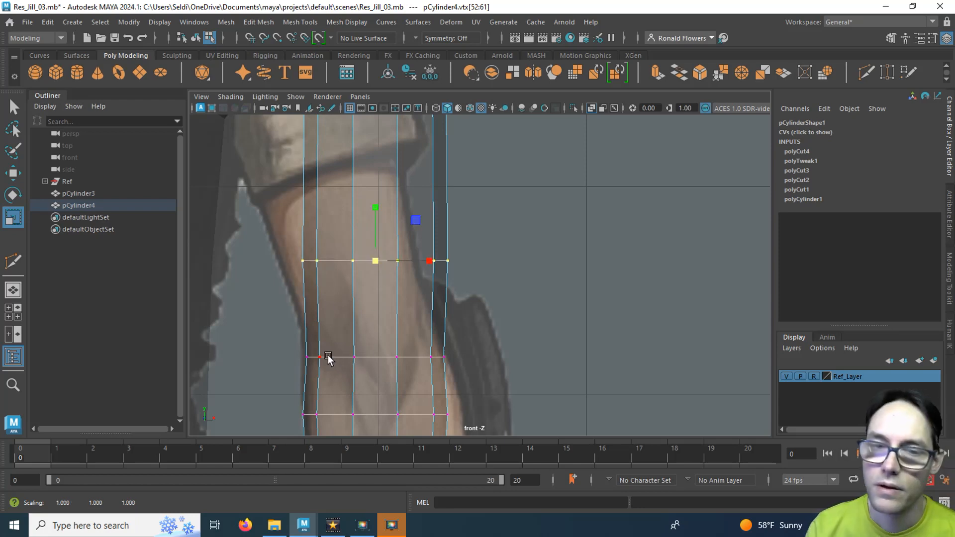
# Slice the arm cylinder horizontally at the lower edge of the sleeve cuff with Multi-Cut
pyautogui.keyDown('alt'); pyautogui.moveTo(363, 295); pyautogui.dragTo(363, 380, button='middle'); pyautogui.keyUp('alt')
pyautogui.keyDown('alt'); pyautogui.moveTo(335, 275); pyautogui.dragTo(335, 309, button='middle'); pyautogui.keyUp('alt')
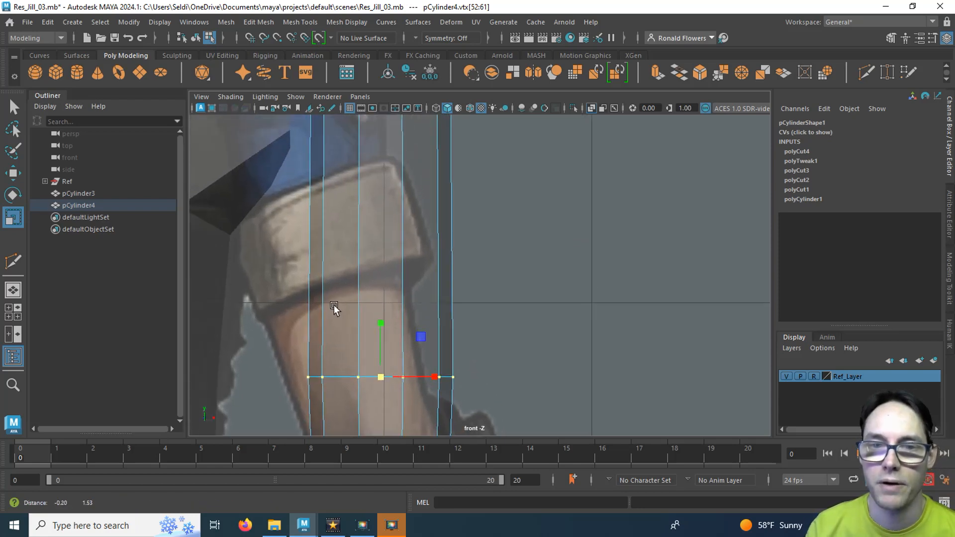
pyautogui.click(865, 74)
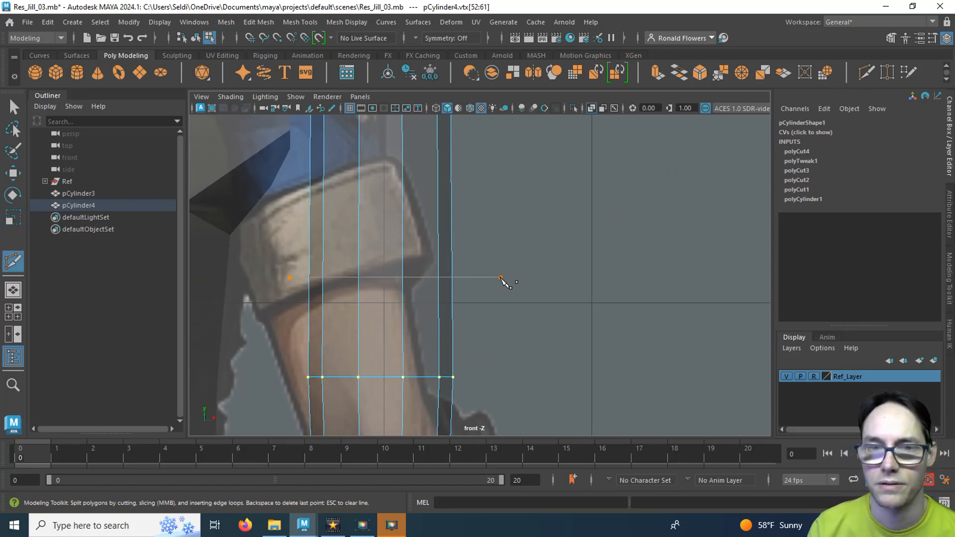
pyautogui.click(501, 277)
pyautogui.scroll(-4, 482, 314)
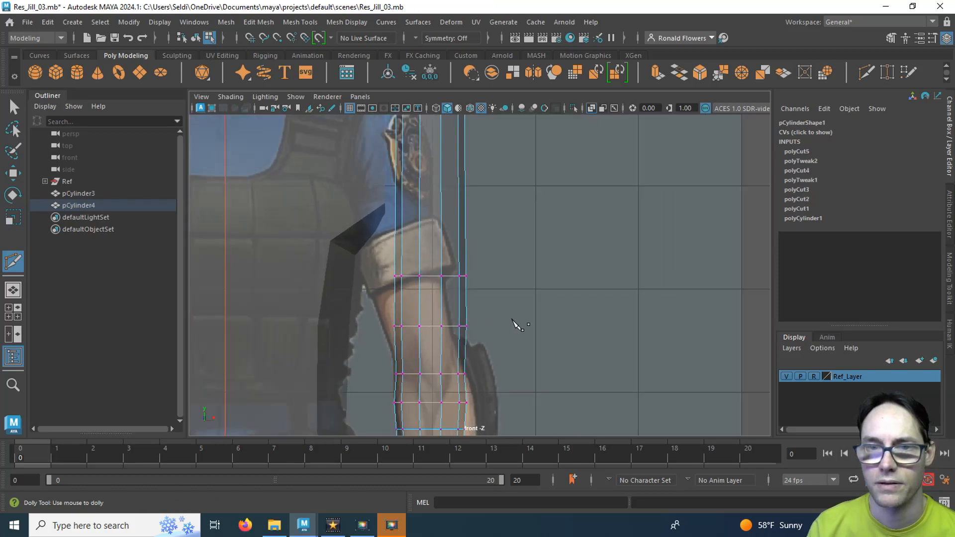
# Raise the new vertex ring at the sleeve cuff to about Y 122.4 cm
pyautogui.scroll(3, 518, 326)
pyautogui.press('q')
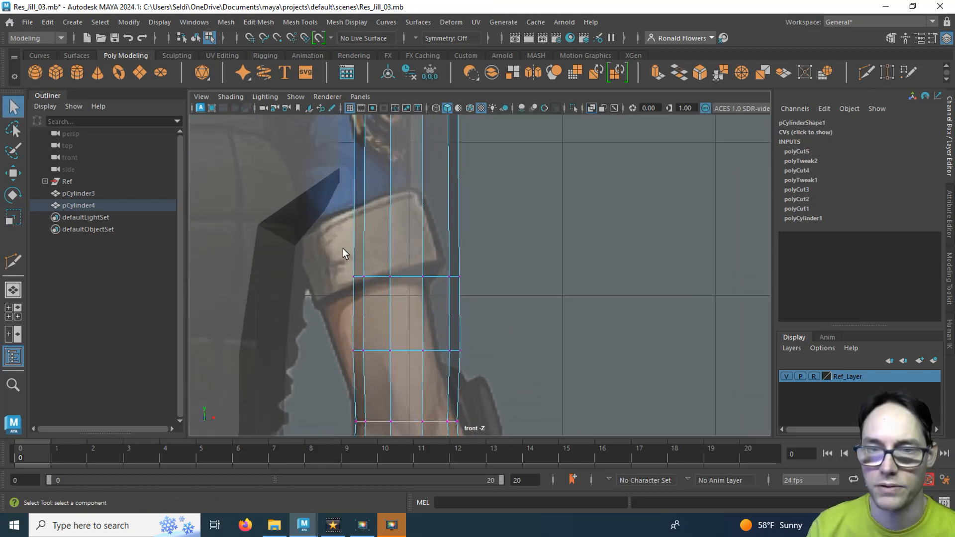
pyautogui.moveTo(342, 249); pyautogui.dragTo(494, 301)
pyautogui.press('w')
pyautogui.moveTo(407, 227); pyautogui.dragTo(405, 206)
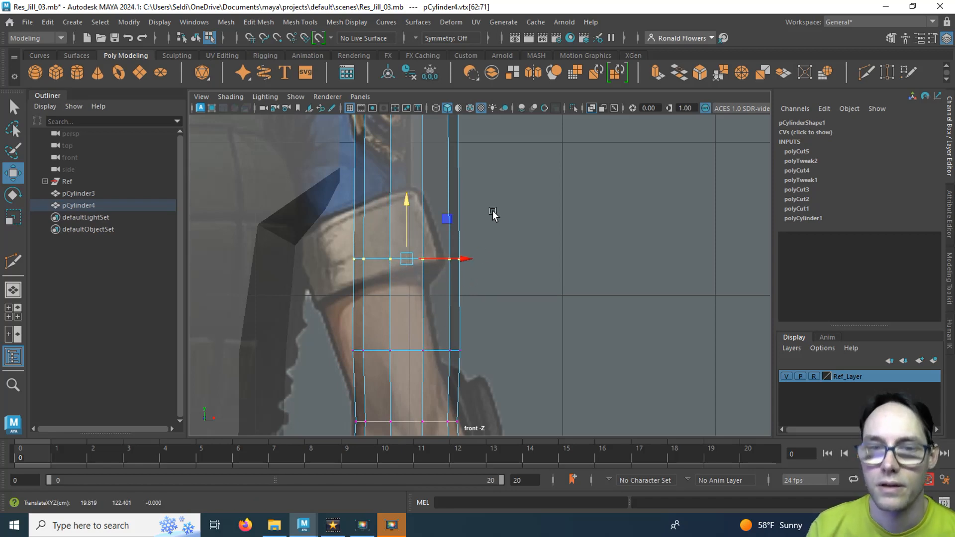
# Slice the arm cylinder horizontally through the sleeve, about midway between the cuff ring and the cylinder's top, with Multi-Cut
pyautogui.keyDown('alt'); pyautogui.moveTo(491, 196); pyautogui.dragTo(505, 286, button='middle'); pyautogui.keyUp('alt')
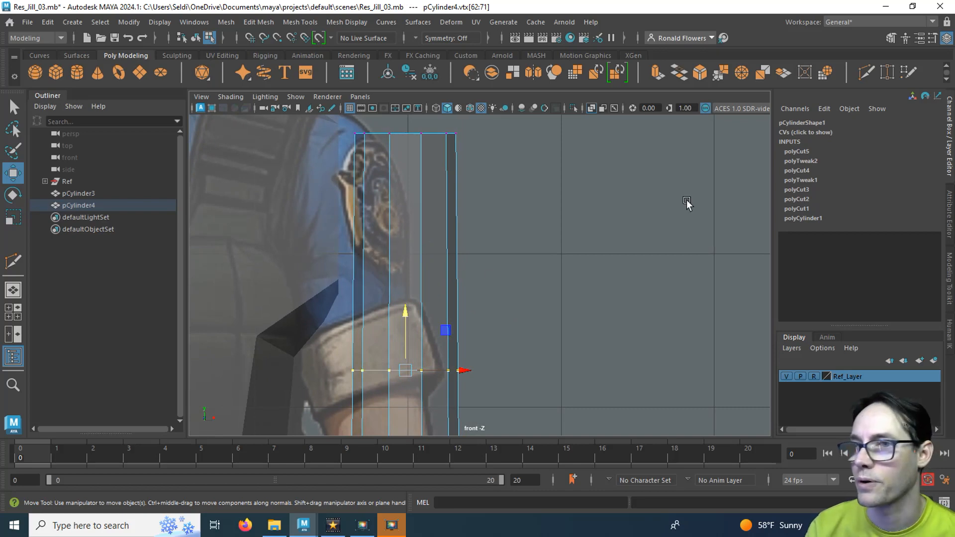
pyautogui.press('y')
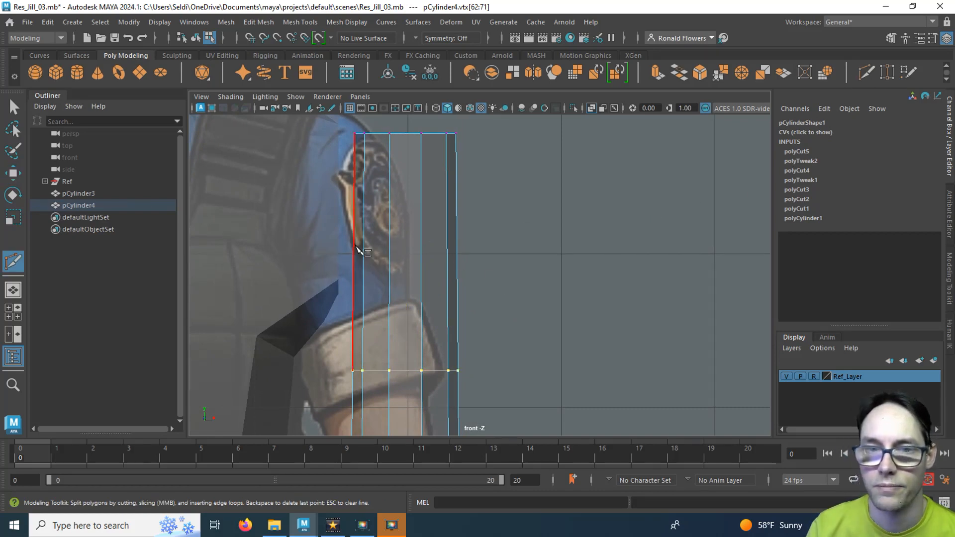
pyautogui.moveTo(334, 257); pyautogui.dragTo(508, 256)
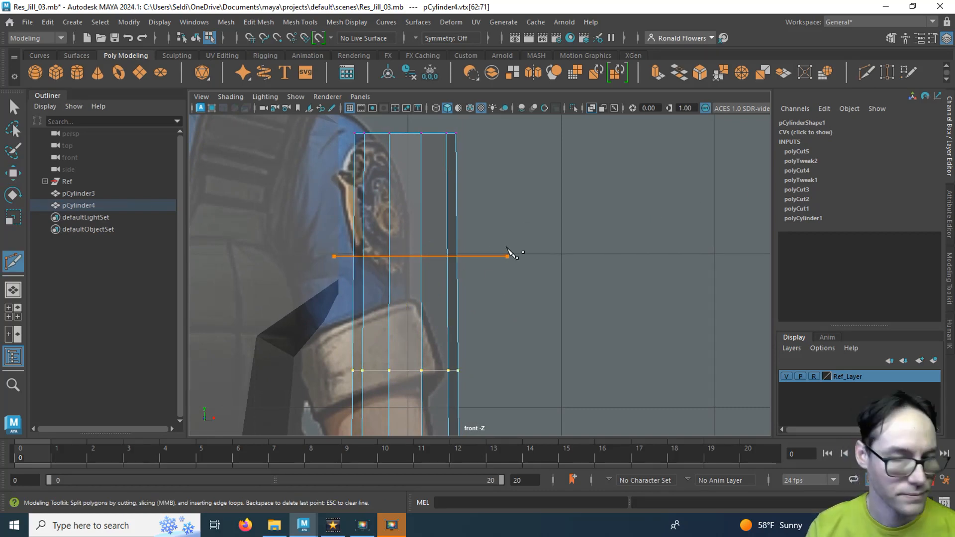
pyautogui.press('Return')
# Scale the new mid-sleeve vertex ring up slightly to widen the arm below the shoulder
pyautogui.press('q')
pyautogui.moveTo(331, 231); pyautogui.dragTo(498, 297)
pyautogui.press('r')
pyautogui.moveTo(405, 256); pyautogui.dragTo(416, 256)
# Raise the upper-arm and sleeve-cuff vertex rings together slightly
pyautogui.keyDown('alt'); pyautogui.moveTo(419, 309); pyautogui.dragTo(446, 236, button='middle'); pyautogui.keyUp('alt')
pyautogui.keyDown('alt'); pyautogui.moveTo(420, 313); pyautogui.dragTo(363, 237, button='middle'); pyautogui.keyUp('alt')
pyautogui.moveTo(297, 273); pyautogui.dragTo(513, 331)
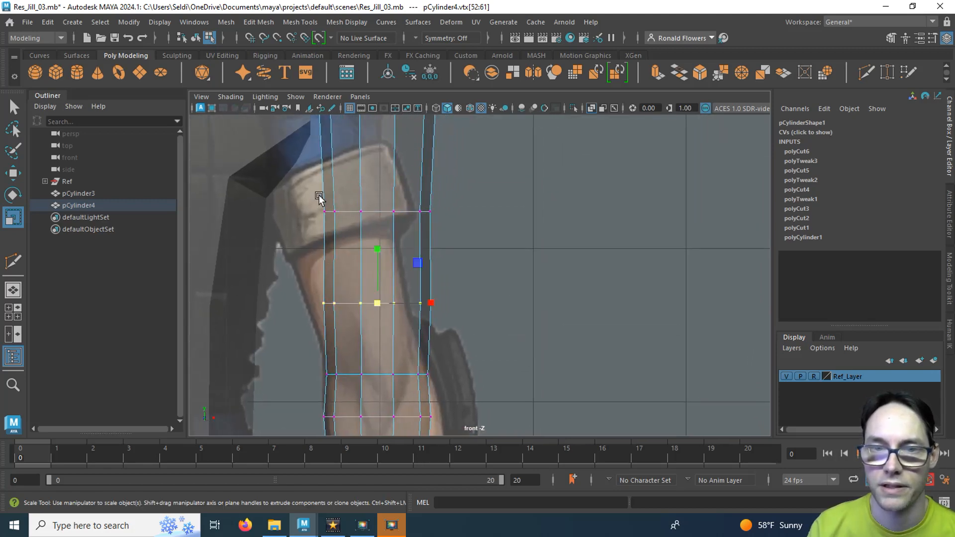
pyautogui.moveTo(318, 199); pyautogui.dragTo(518, 266)
pyautogui.press('w')
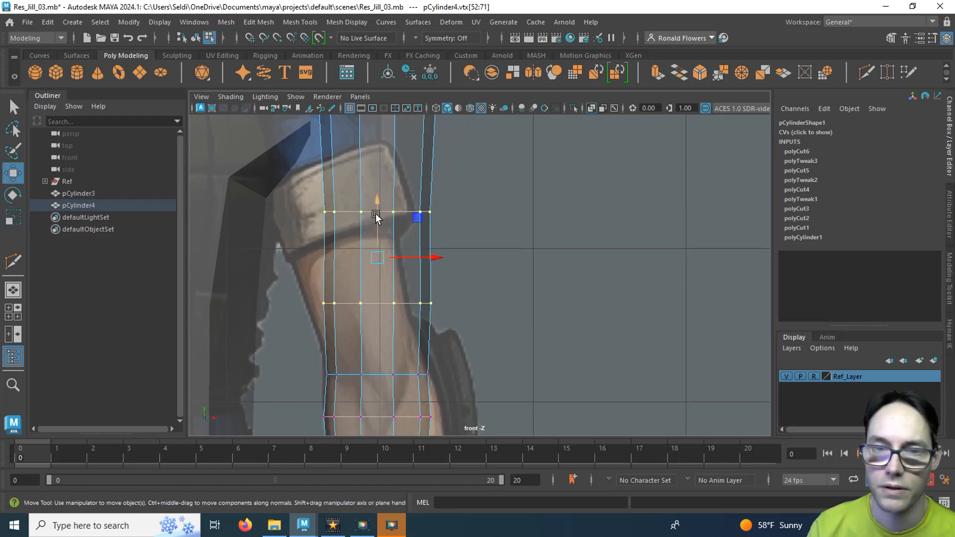
pyautogui.moveTo(377, 225); pyautogui.dragTo(377, 207)
# Scale the uppermost of the three elbow vertex rings down slightly to narrow the arm just above the elbow
pyautogui.keyDown('alt'); pyautogui.moveTo(371, 350); pyautogui.dragTo(363, 241, button='middle'); pyautogui.keyUp('alt')
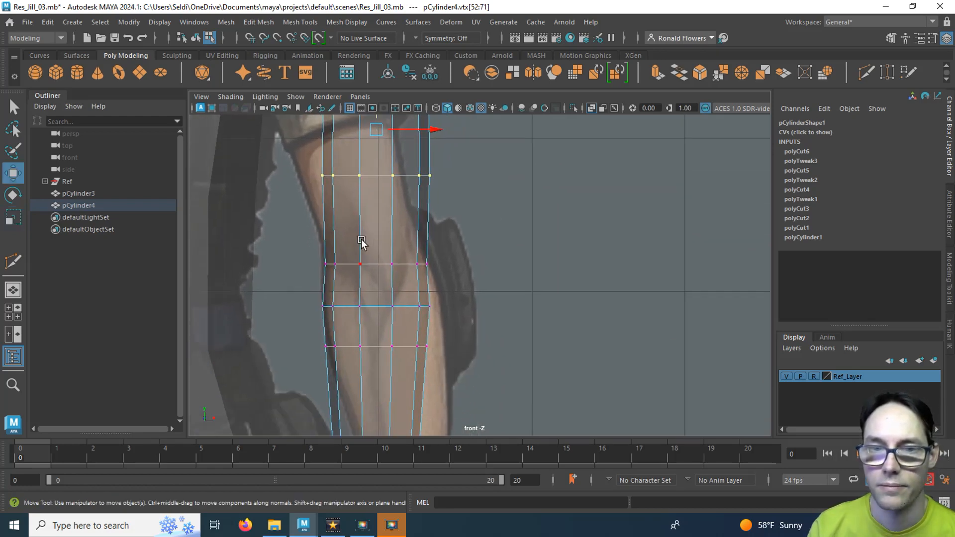
pyautogui.moveTo(308, 240); pyautogui.dragTo(454, 288)
pyautogui.press('r')
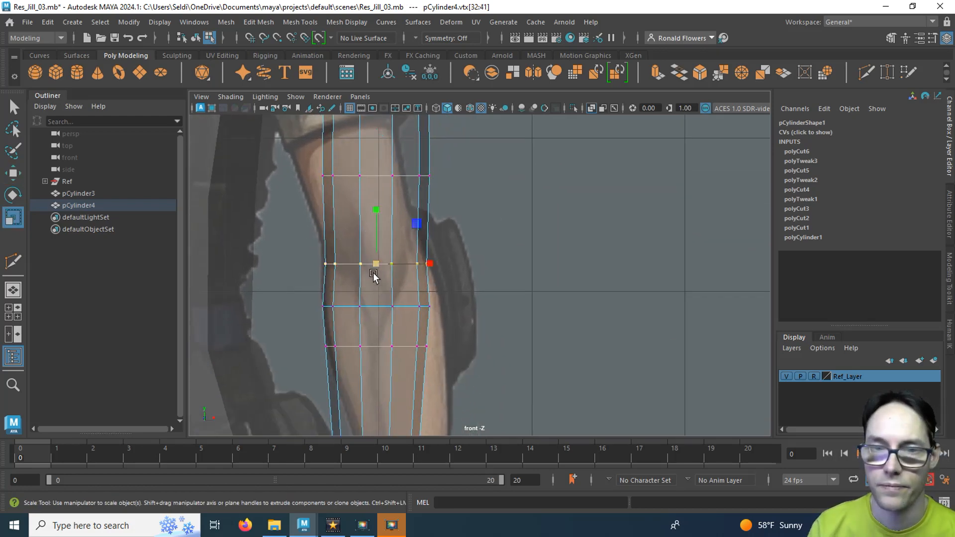
pyautogui.moveTo(371, 261); pyautogui.dragTo(364, 261)
pyautogui.click(499, 261)
# Scale the sleeve-cuff vertex ring down horizontally to about 0.96 in X and Z
pyautogui.scroll(-6, 500, 260)
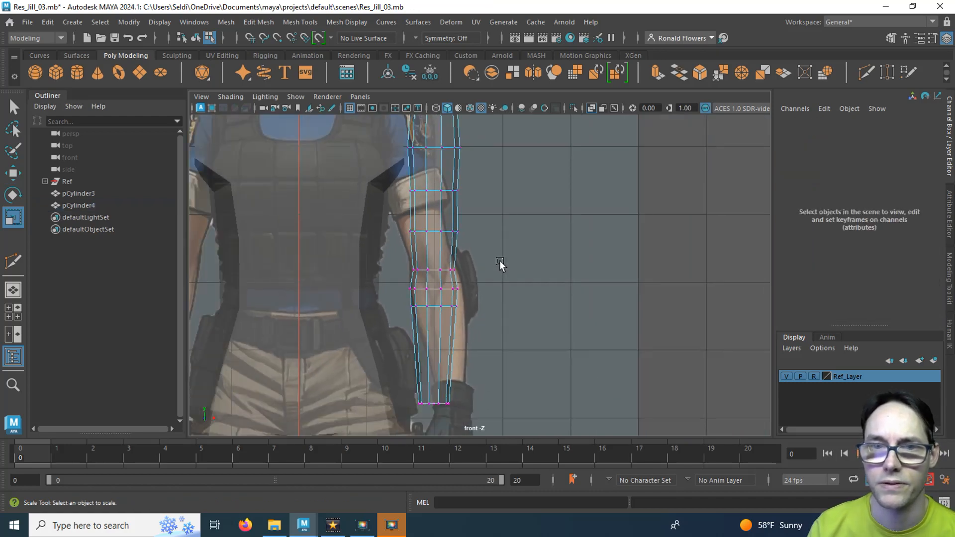
pyautogui.scroll(3, 499, 260)
pyautogui.keyDown('alt'); pyautogui.moveTo(454, 229); pyautogui.dragTo(449, 340, button='middle'); pyautogui.keyUp('alt')
pyautogui.scroll(3, 468, 273)
pyautogui.keyDown('alt'); pyautogui.moveTo(451, 254); pyautogui.dragTo(471, 288, button='middle'); pyautogui.keyUp('alt')
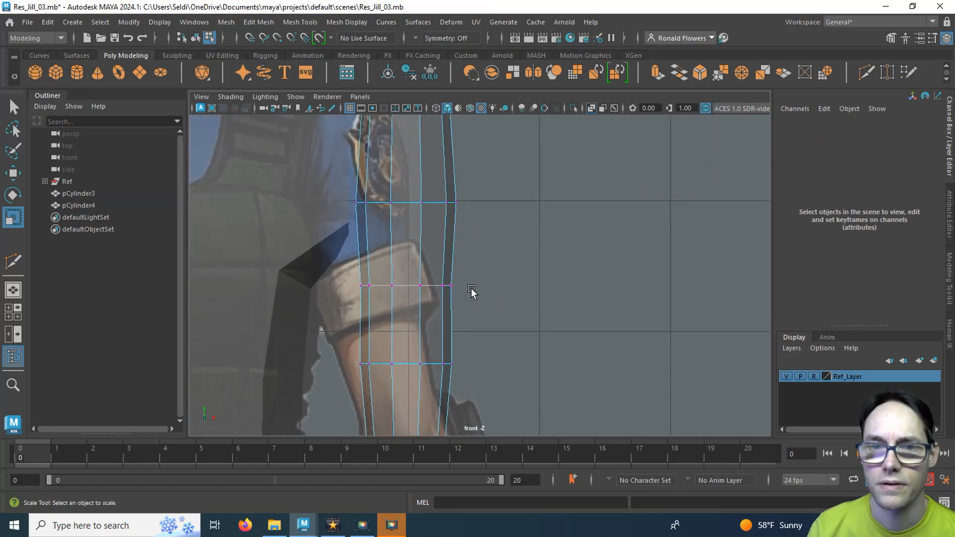
pyautogui.moveTo(465, 297); pyautogui.dragTo(464, 299)
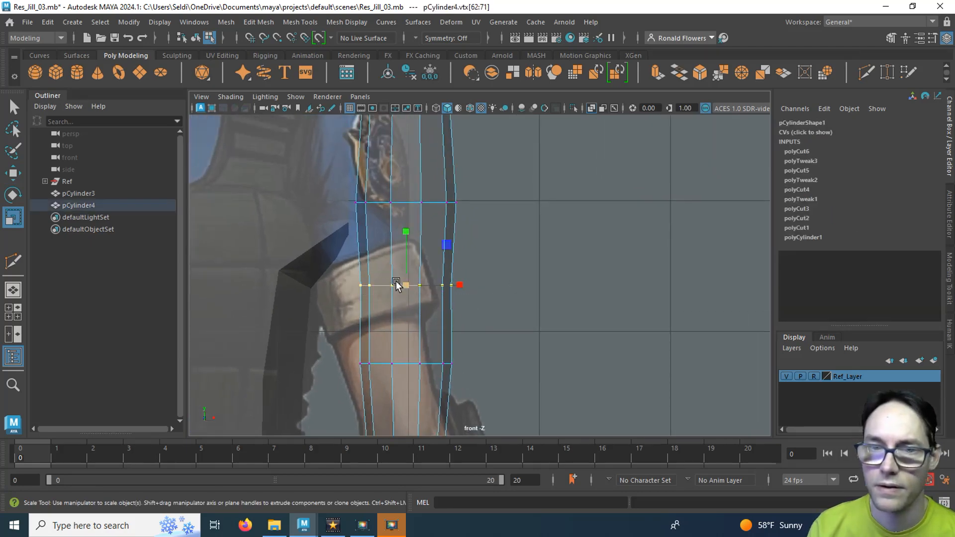
pyautogui.moveTo(396, 282); pyautogui.dragTo(400, 282)
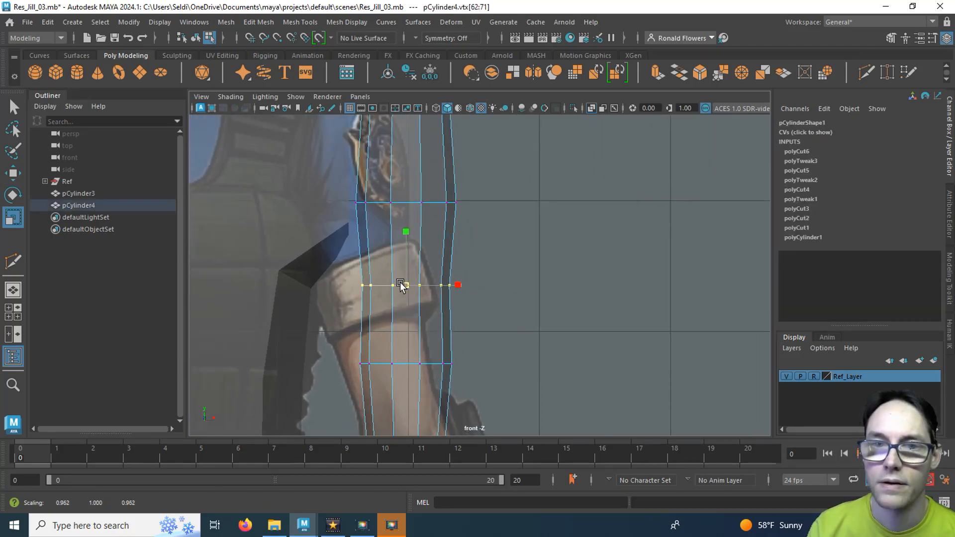
# Review the full arm in the front view, then examine the profile of its elbow rings in the side view
pyautogui.keyDown('alt'); pyautogui.moveTo(480, 207); pyautogui.dragTo(461, 299, button='middle'); pyautogui.keyUp('alt')
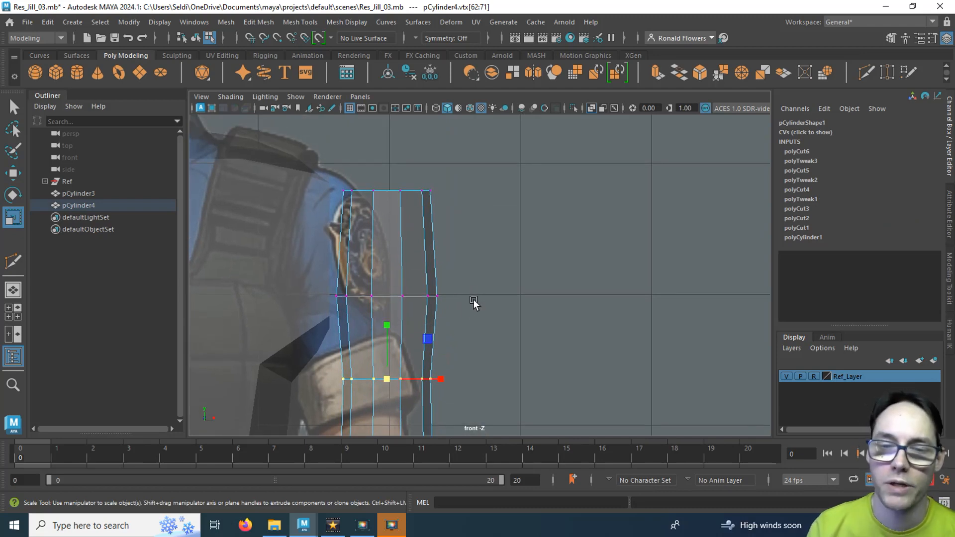
pyautogui.scroll(-3, 492, 339)
pyautogui.keyDown('alt'); pyautogui.moveTo(510, 374); pyautogui.dragTo(497, 283, button='middle'); pyautogui.keyUp('alt')
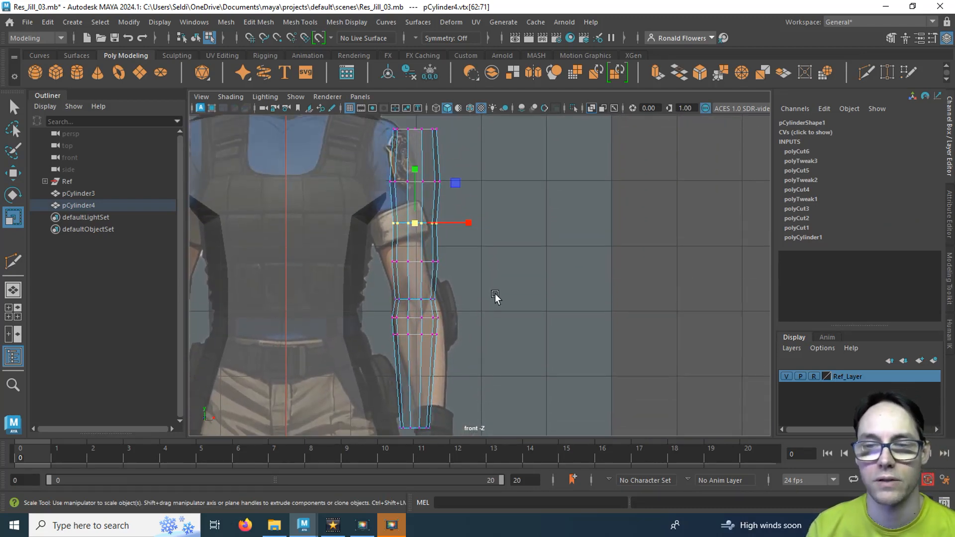
pyautogui.press('space')
pyautogui.press('space')
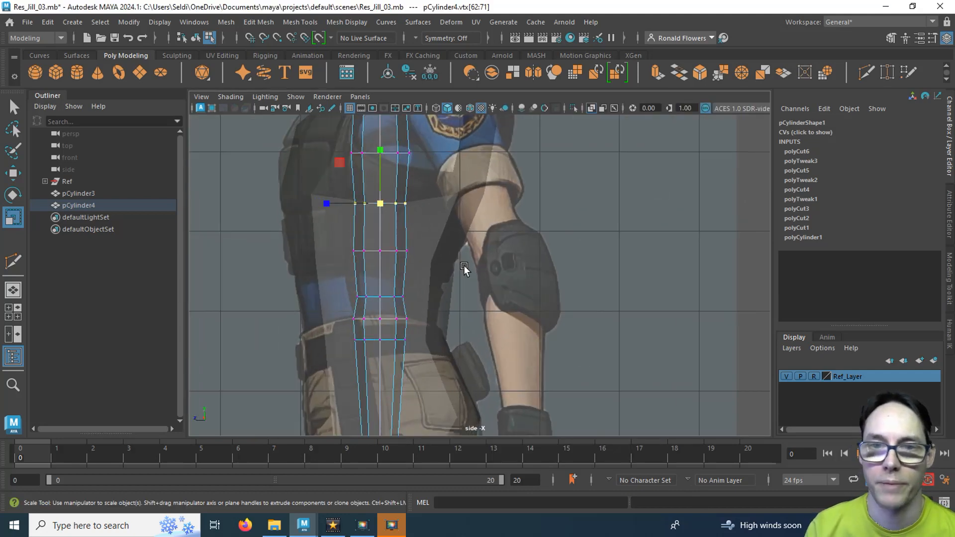
pyautogui.scroll(3, 462, 263)
pyautogui.keyDown('alt'); pyautogui.moveTo(411, 192); pyautogui.dragTo(450, 288, button='middle'); pyautogui.keyUp('alt')
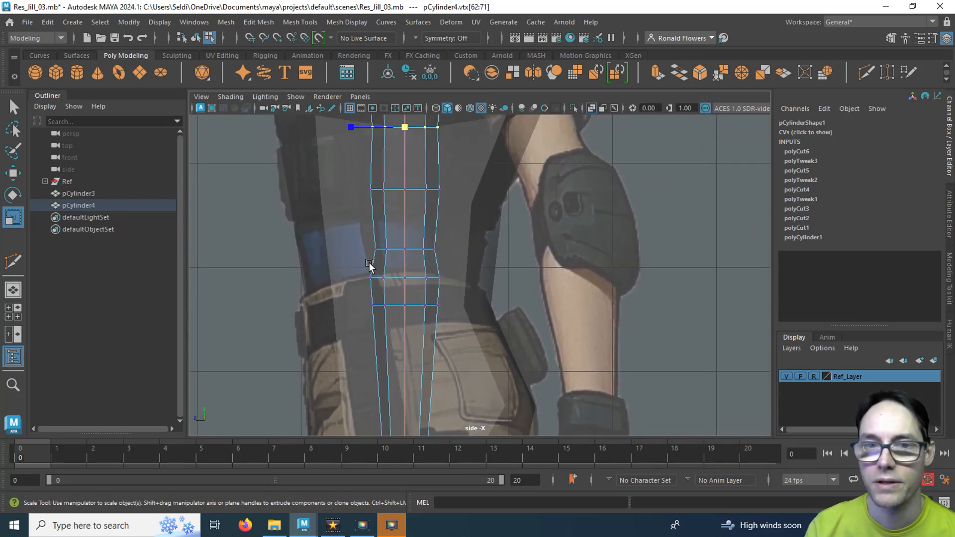
pyautogui.scroll(5, 370, 266)
pyautogui.keyDown('alt'); pyautogui.moveTo(369, 233); pyautogui.dragTo(408, 239, button='middle'); pyautogui.keyUp('alt')
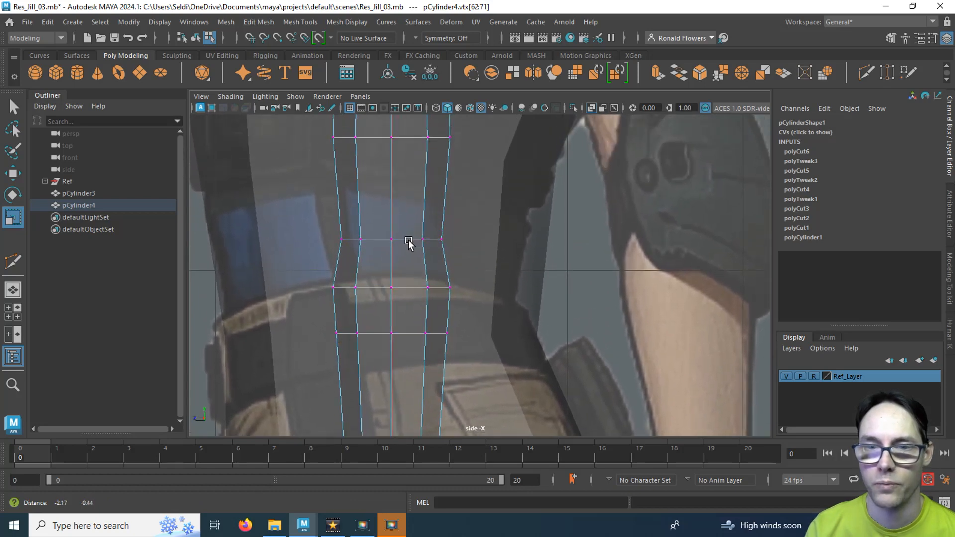
pyautogui.scroll(-3, 452, 328)
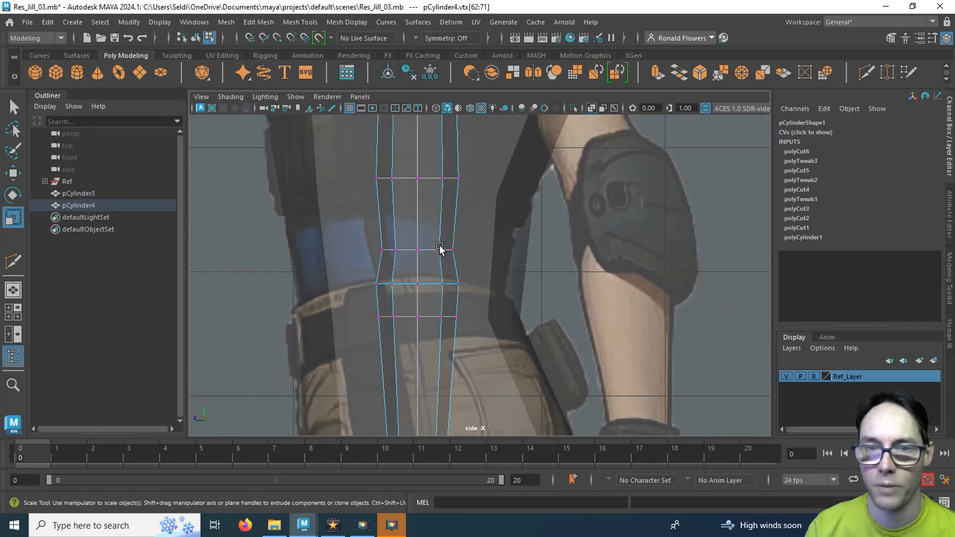
pyautogui.scroll(2, 448, 309)
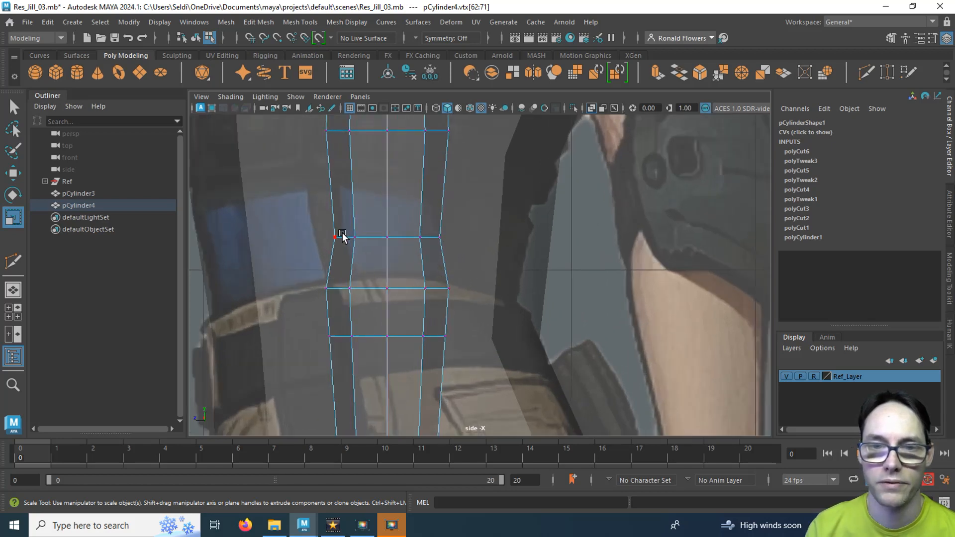
# Move the front vertices of all three elbow rings slightly inward along Z to shape the inner elbow
pyautogui.moveTo(310, 212); pyautogui.dragTo(365, 307)
pyautogui.keyDown('alt'); pyautogui.moveTo(314, 327); pyautogui.dragTo(317, 283, button='middle'); pyautogui.keyUp('alt')
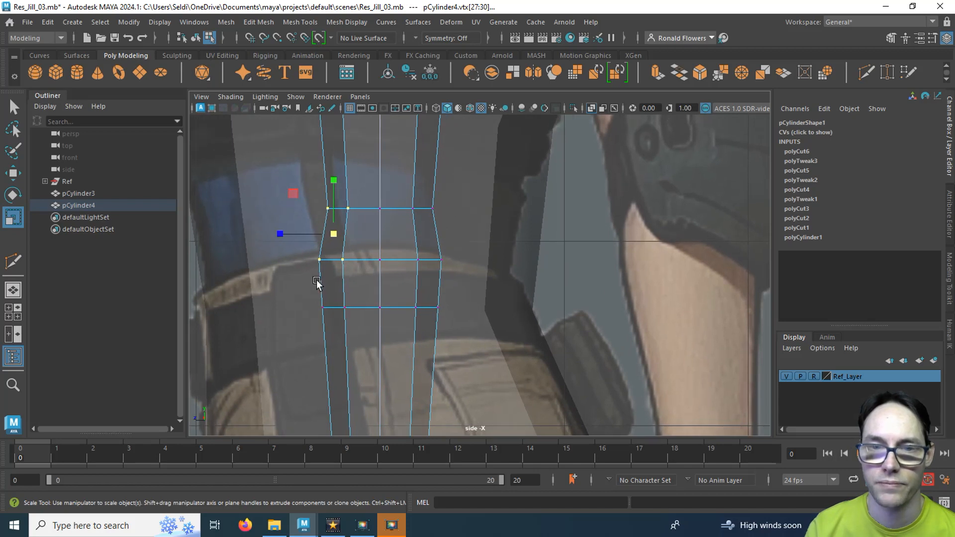
pyautogui.keyDown('shift'); pyautogui.moveTo(350, 334); pyautogui.dragTo(308, 307); pyautogui.keyUp('shift')
pyautogui.press('w')
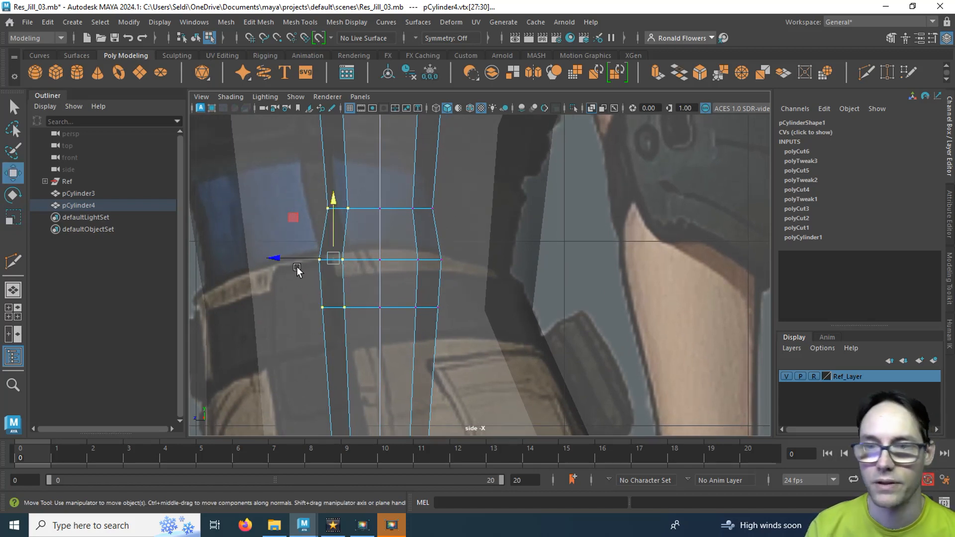
pyautogui.scroll(-3, 527, 322)
pyautogui.keyDown('alt'); pyautogui.moveTo(552, 331); pyautogui.dragTo(450, 320, button='middle'); pyautogui.keyUp('alt')
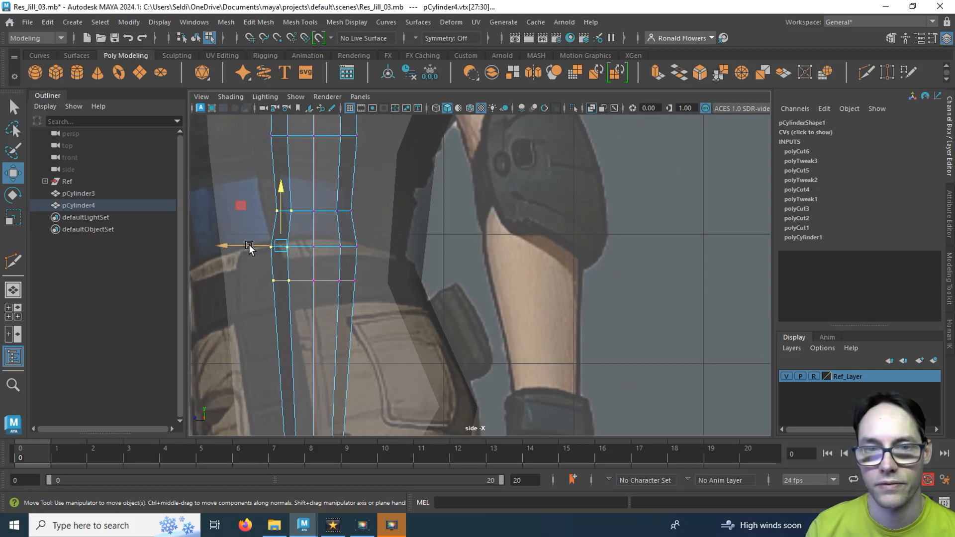
pyautogui.moveTo(232, 246); pyautogui.dragTo(240, 245)
# Move the back vertices of the uppermost elbow ring outward to about Z -2.58 cm, keeping the arm vertices selected
pyautogui.keyDown('alt'); pyautogui.moveTo(313, 296); pyautogui.dragTo(427, 331, button='middle'); pyautogui.keyUp('alt')
pyautogui.scroll(3, 416, 290)
pyautogui.scroll(1, 415, 290)
pyautogui.keyDown('alt'); pyautogui.moveTo(432, 217); pyautogui.dragTo(428, 269, button='middle'); pyautogui.keyUp('alt')
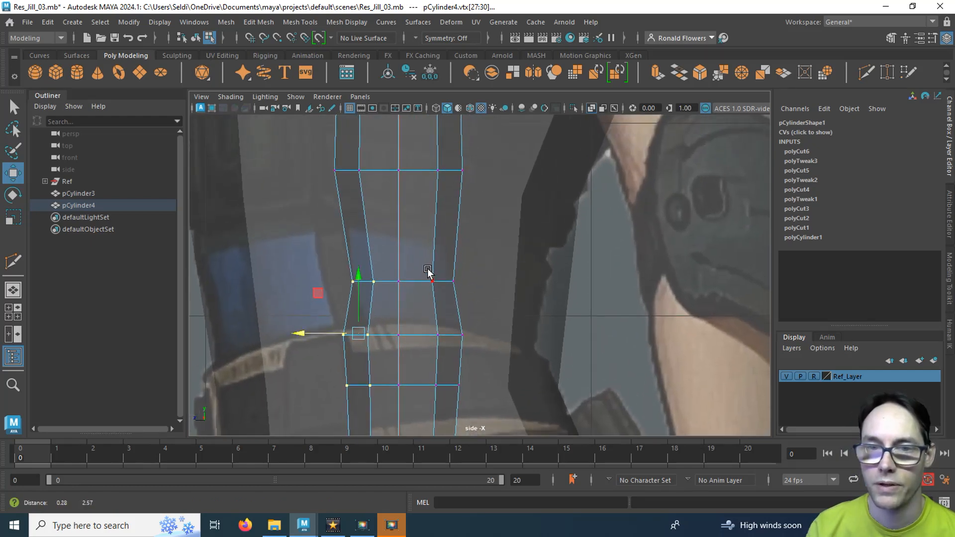
pyautogui.moveTo(417, 253); pyautogui.dragTo(498, 302)
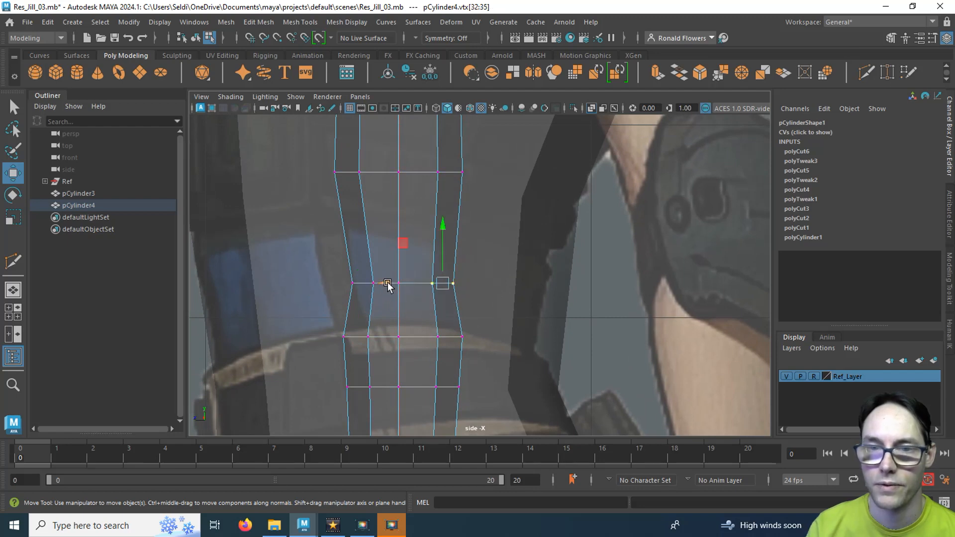
pyautogui.moveTo(388, 284); pyautogui.dragTo(393, 283)
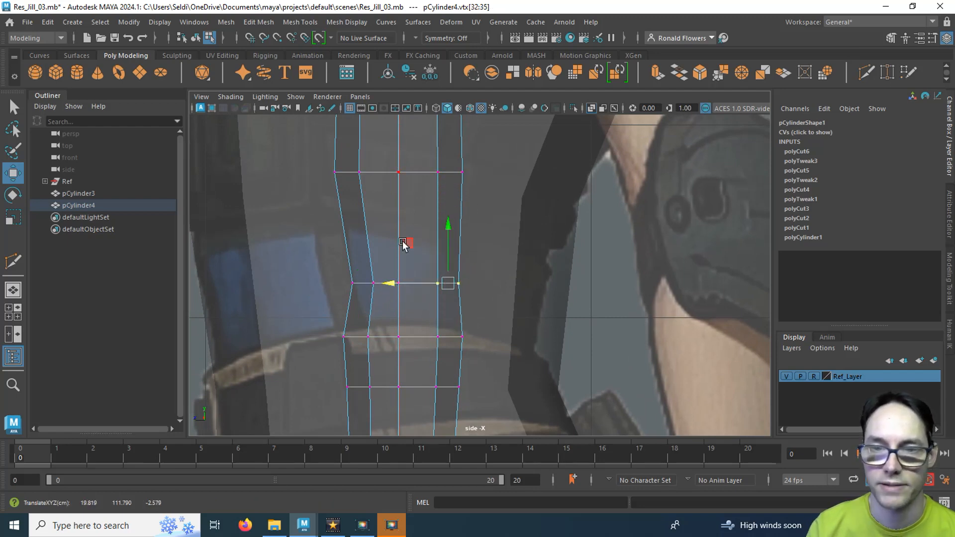
pyautogui.click(489, 327)
pyautogui.hotkey('ctrl', 'z')
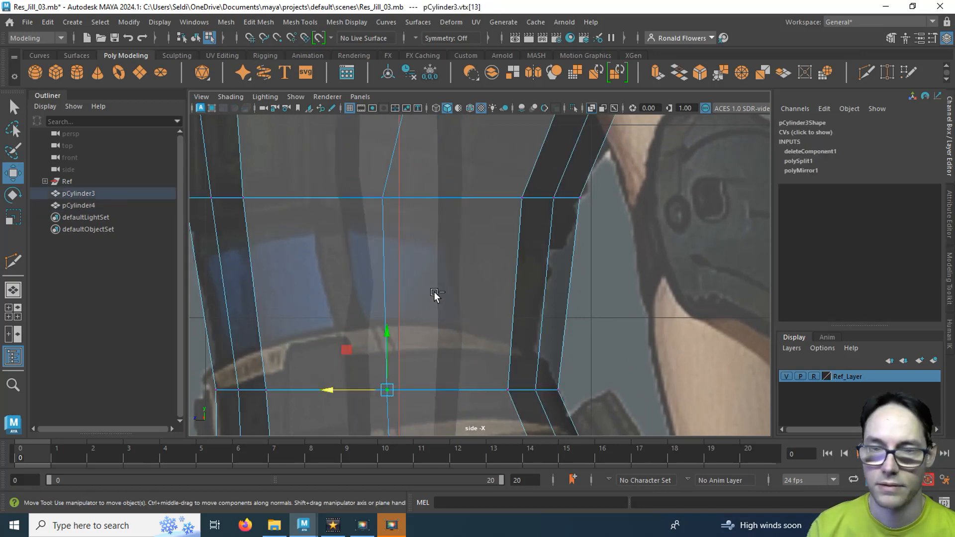
pyautogui.hotkey('ctrl', 'z')
# Slice the arm cylinder horizontally just below its top edge at the shoulder with Multi-Cut
pyautogui.keyDown('alt'); pyautogui.moveTo(477, 346); pyautogui.dragTo(458, 347, button='middle'); pyautogui.keyUp('alt')
pyautogui.keyDown('alt'); pyautogui.moveTo(447, 281); pyautogui.dragTo(402, 379, button='middle'); pyautogui.keyUp('alt')
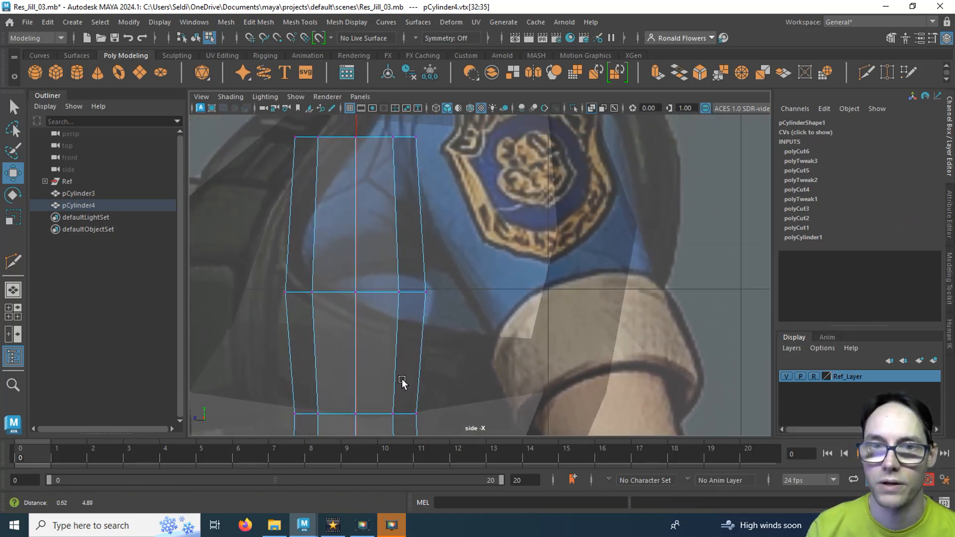
pyautogui.click(867, 71)
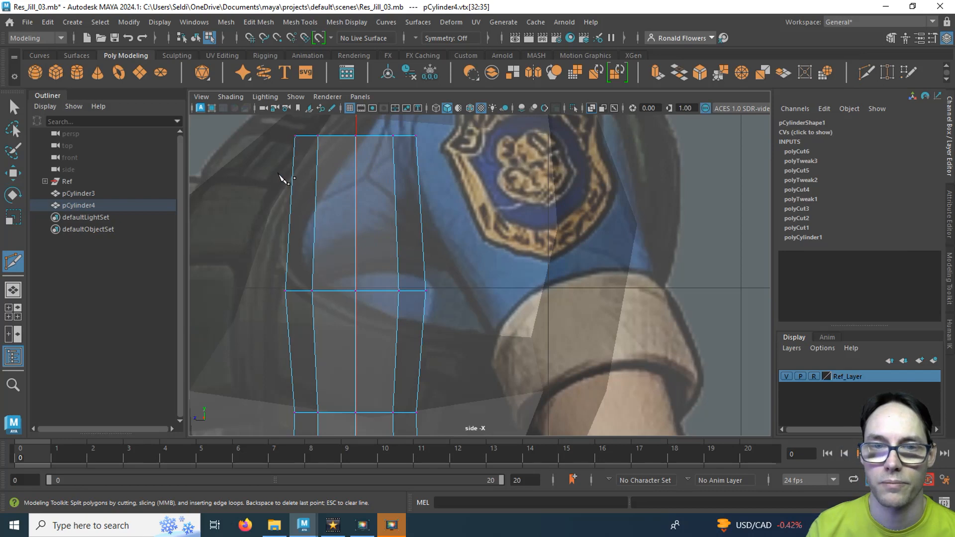
pyautogui.moveTo(286, 167); pyautogui.dragTo(466, 171)
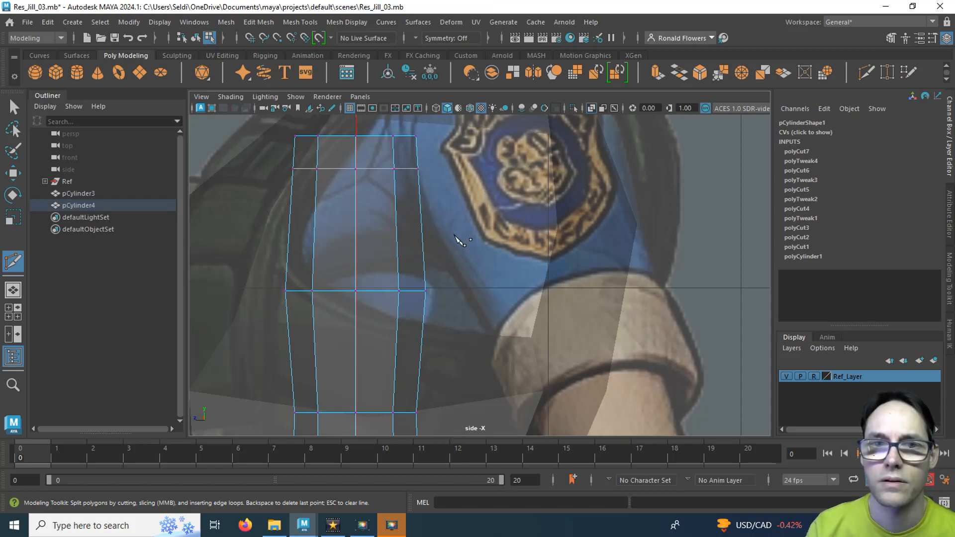
# Move the back and front vertices of the arm's two topmost rings outward to about Z -2.75 cm and 2.75 cm
pyautogui.press('q')
pyautogui.moveTo(445, 192); pyautogui.dragTo(445, 193)
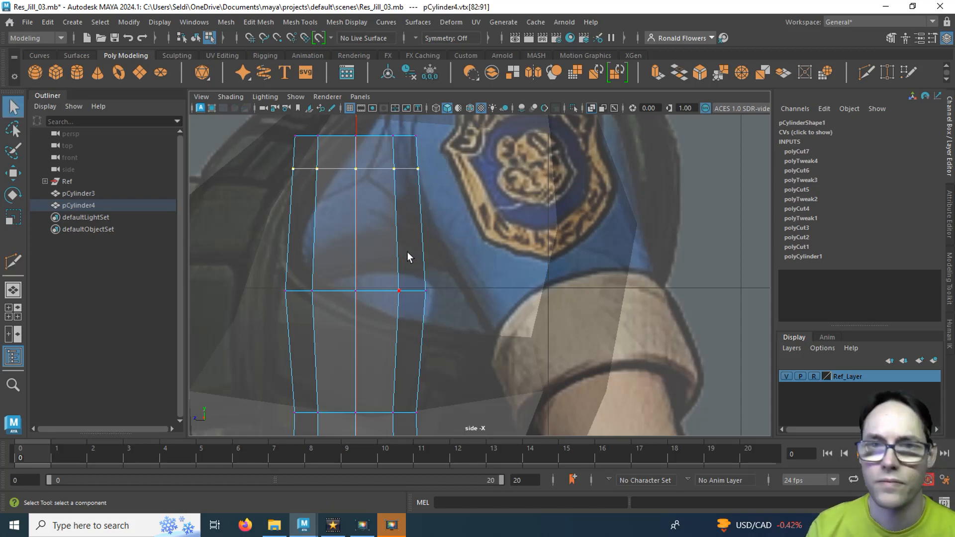
pyautogui.moveTo(378, 122); pyautogui.dragTo(421, 193)
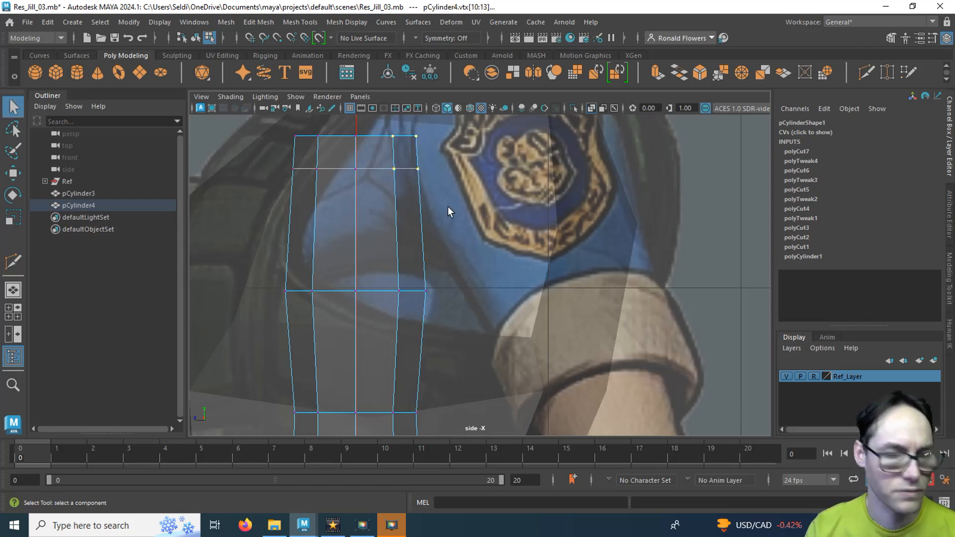
pyautogui.press('w')
pyautogui.moveTo(359, 150); pyautogui.dragTo(362, 150)
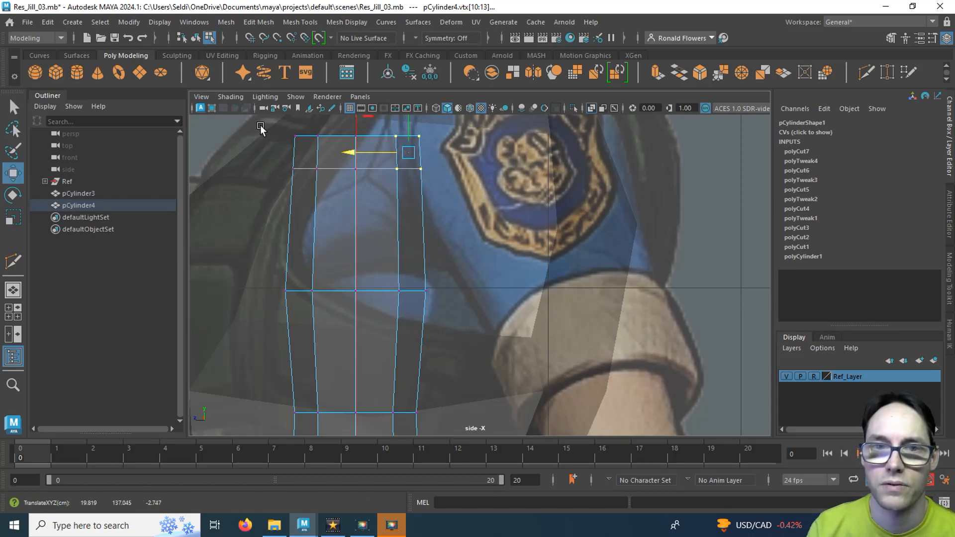
pyautogui.moveTo(261, 126); pyautogui.dragTo(331, 200)
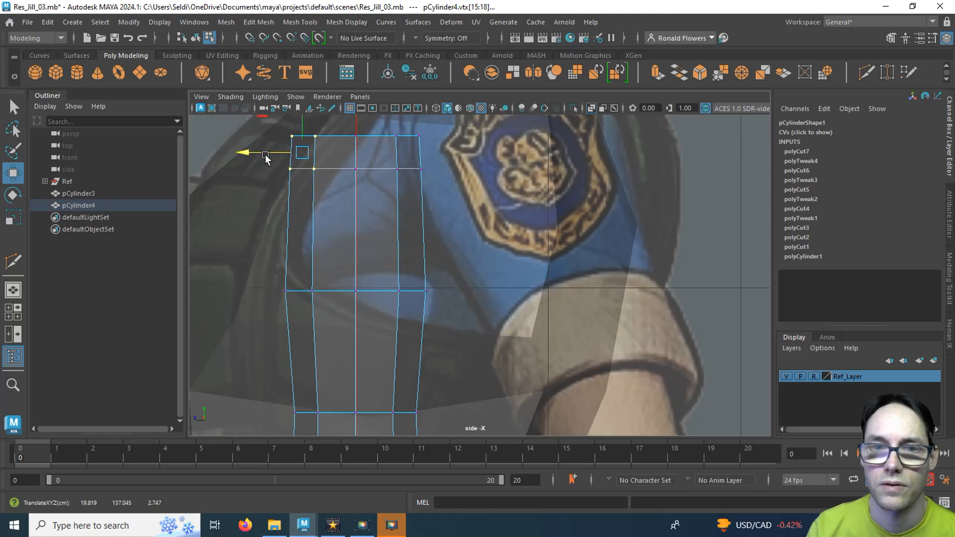
# Move the front and back vertices of the third ring from the shoulder slightly outward along Z to thicken the upper arm
pyautogui.keyDown('alt'); pyautogui.moveTo(283, 252); pyautogui.dragTo(288, 181, button='middle'); pyautogui.keyUp('alt')
pyautogui.moveTo(270, 188); pyautogui.dragTo(339, 253)
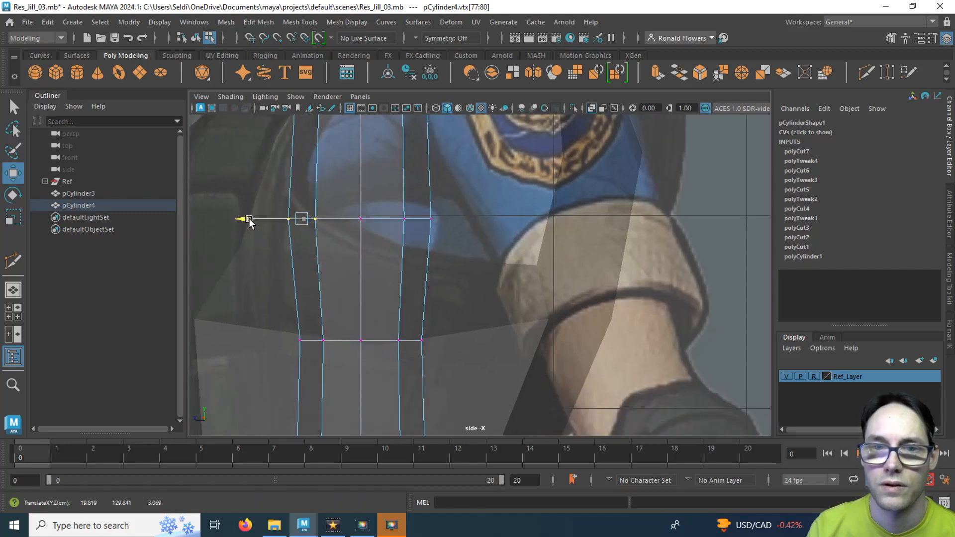
pyautogui.moveTo(245, 219); pyautogui.dragTo(242, 220)
pyautogui.moveTo(385, 197); pyautogui.dragTo(471, 250)
pyautogui.moveTo(375, 219); pyautogui.dragTo(385, 220)
# Move the back vertices of the two rings just above the elbow slightly outward along Z
pyautogui.keyDown('alt'); pyautogui.moveTo(391, 321); pyautogui.dragTo(397, 260, button='middle'); pyautogui.keyUp('alt')
pyautogui.moveTo(386, 266); pyautogui.dragTo(457, 308)
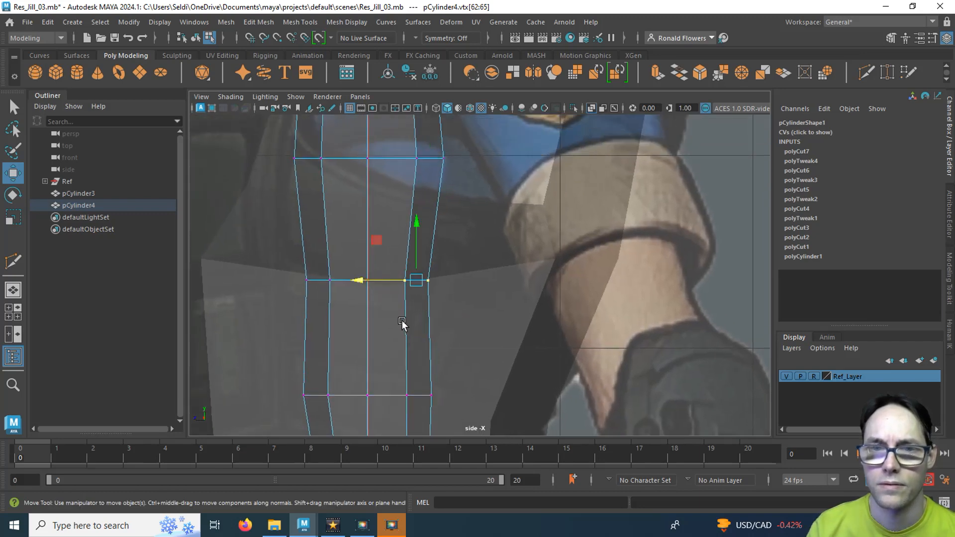
pyautogui.keyDown('alt'); pyautogui.moveTo(402, 320); pyautogui.dragTo(391, 256, button='middle'); pyautogui.keyUp('alt')
pyautogui.keyDown('shift'); pyautogui.moveTo(383, 301); pyautogui.dragTo(477, 372); pyautogui.keyUp('shift')
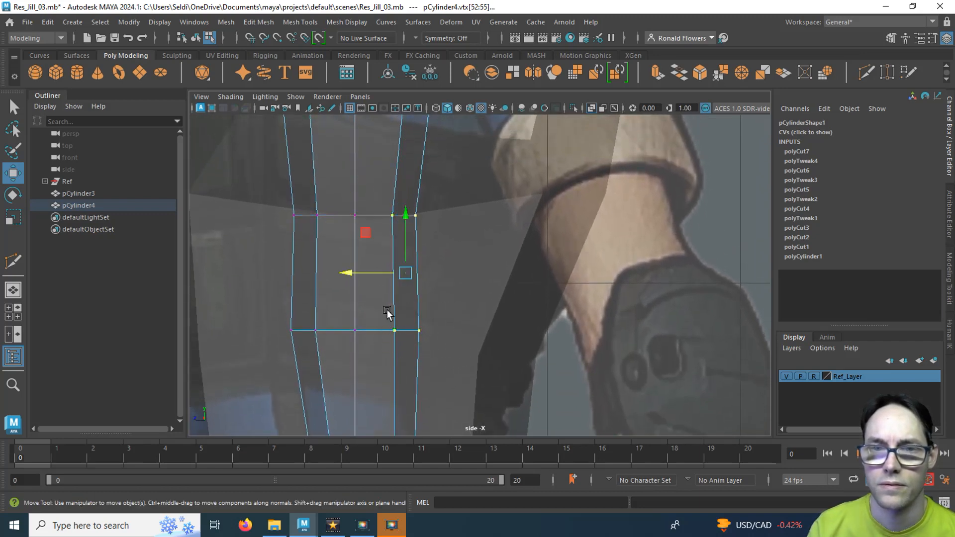
pyautogui.moveTo(360, 271); pyautogui.dragTo(364, 272)
# Move the back vertices of all three elbow rings slightly outward along Z
pyautogui.scroll(-3, 315, 273)
pyautogui.keyDown('alt'); pyautogui.moveTo(475, 358); pyautogui.dragTo(434, 258, button='middle'); pyautogui.keyUp('alt')
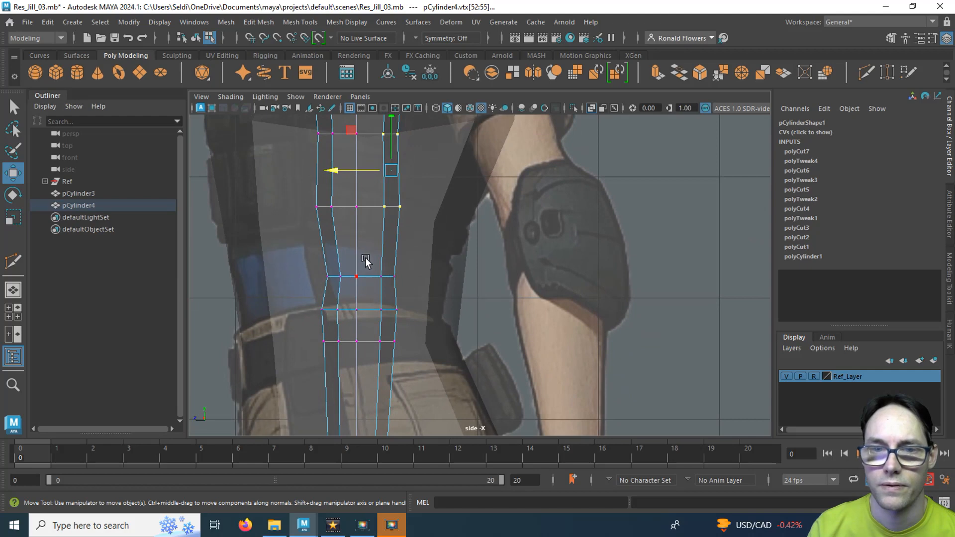
pyautogui.moveTo(414, 340); pyautogui.dragTo(418, 349)
pyautogui.keyDown('alt'); pyautogui.moveTo(423, 361); pyautogui.dragTo(405, 252, button='middle'); pyautogui.keyUp('alt')
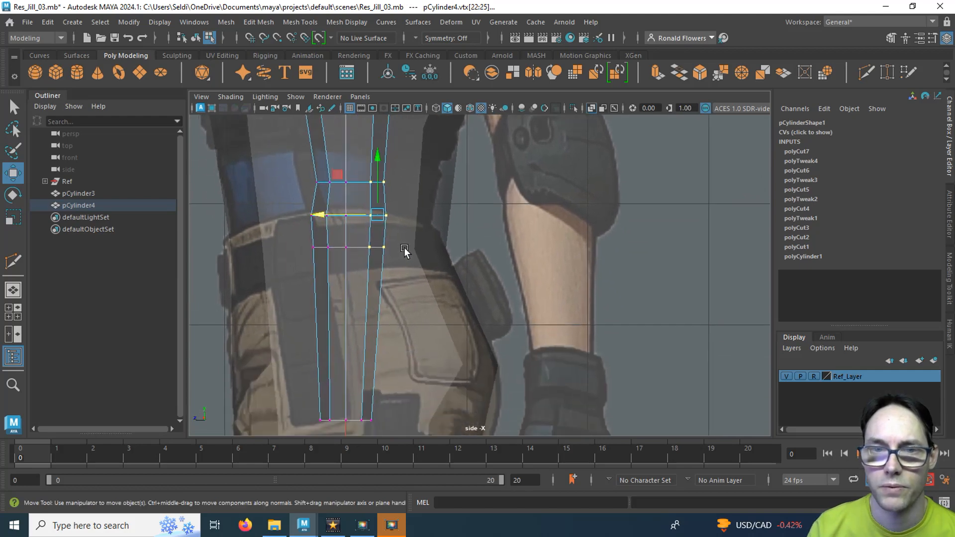
pyautogui.click(322, 217)
pyautogui.moveTo(322, 217); pyautogui.dragTo(327, 217)
# Examine the elbow's side profile closely, then review the arm beside the body in perspective
pyautogui.scroll(3, 304, 269)
pyautogui.click(347, 234)
pyautogui.keyDown('alt'); pyautogui.moveTo(372, 284); pyautogui.dragTo(477, 324, button='middle'); pyautogui.keyUp('alt')
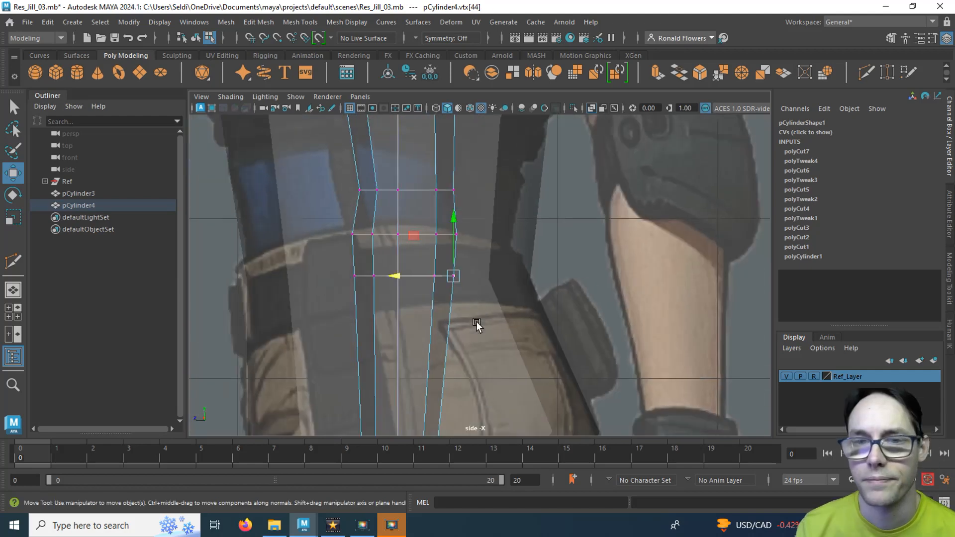
pyautogui.scroll(-4, 477, 323)
pyautogui.press('space')
pyautogui.press('space')
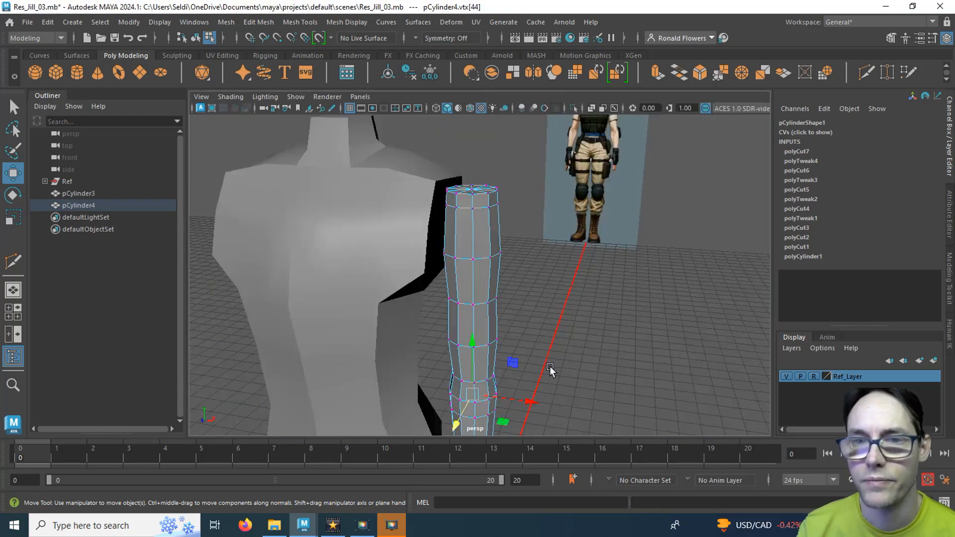
pyautogui.keyDown('alt'); pyautogui.moveTo(550, 371); pyautogui.dragTo(504, 309); pyautogui.keyUp('alt')
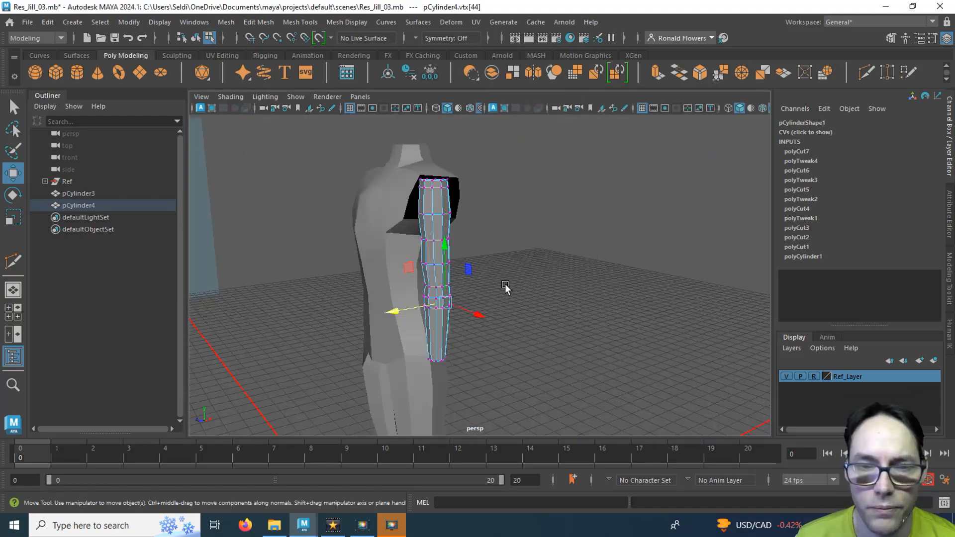
# Move all three elbow rings upward together in the front view, keeping the body deselected
pyautogui.press('space')
pyautogui.press('space')
pyautogui.keyDown('alt'); pyautogui.moveTo(458, 228); pyautogui.dragTo(464, 261, button='middle'); pyautogui.keyUp('alt')
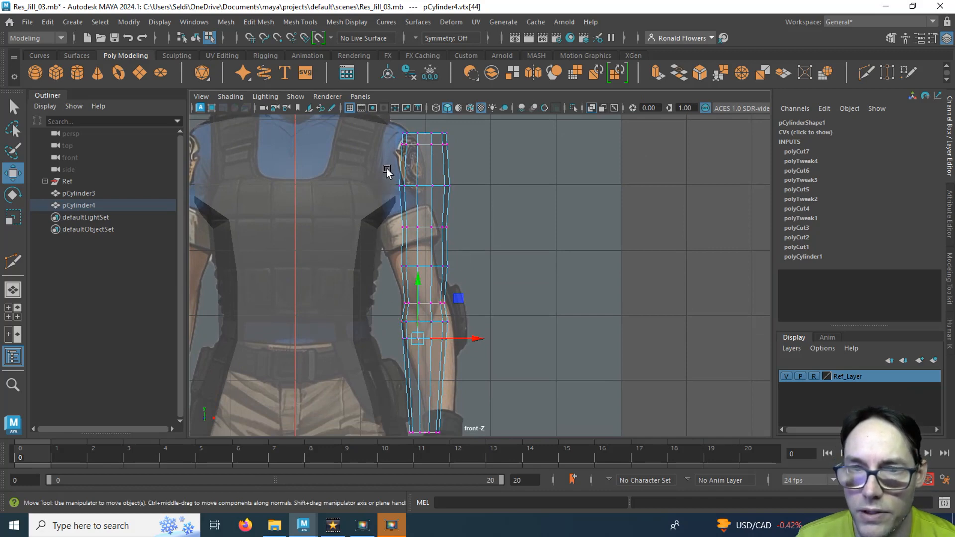
pyautogui.click(393, 195)
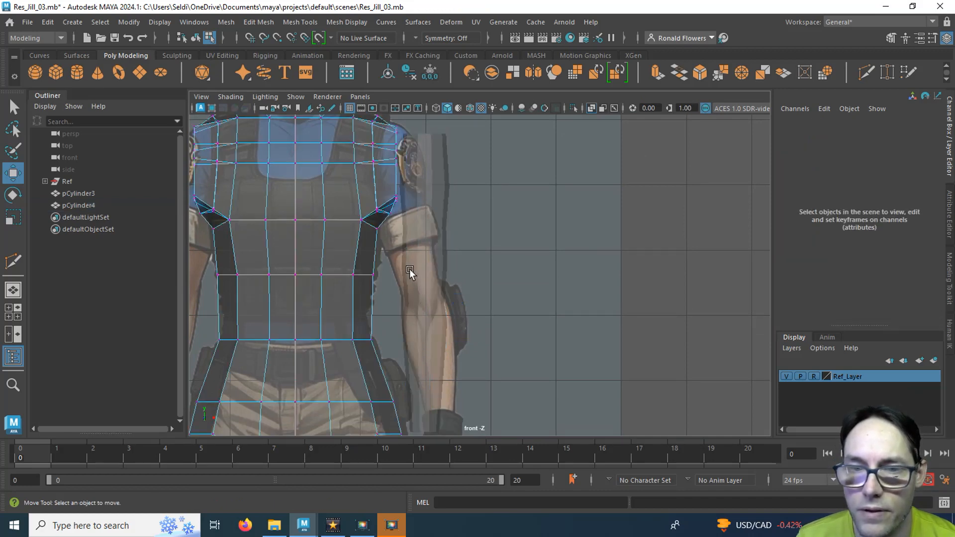
pyautogui.hotkey('ctrl', 'z')
pyautogui.keyDown('alt'); pyautogui.moveTo(499, 303); pyautogui.dragTo(497, 262, button='middle'); pyautogui.keyUp('alt')
pyautogui.keyDown('alt'); pyautogui.moveTo(501, 219); pyautogui.dragTo(530, 391, button='right'); pyautogui.keyUp('alt')
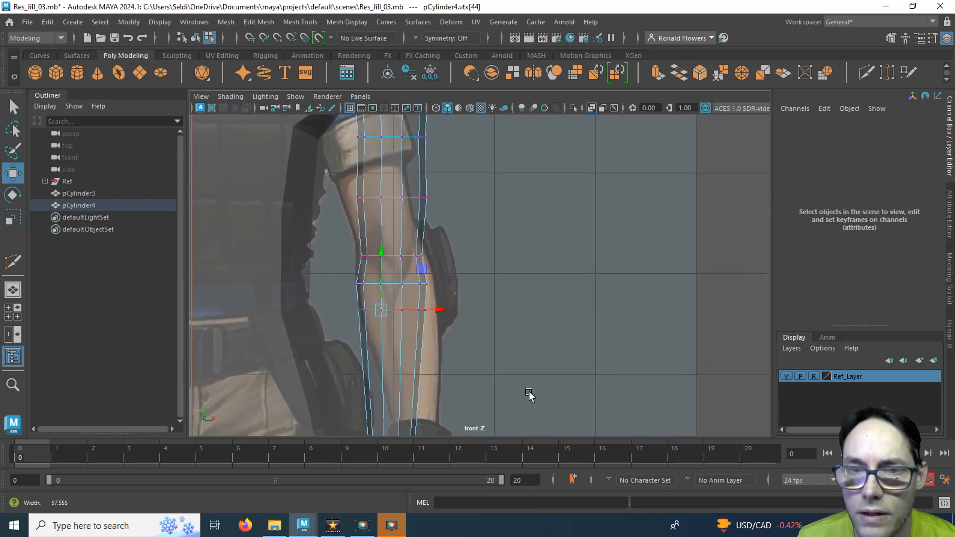
pyautogui.keyDown('alt'); pyautogui.moveTo(499, 326); pyautogui.dragTo(534, 340, button='middle'); pyautogui.keyUp('alt')
pyautogui.moveTo(363, 251); pyautogui.dragTo(521, 352)
pyautogui.moveTo(427, 252); pyautogui.dragTo(421, 232)
# Move the two rings above the elbow upward together to about Y 121.43 cm
pyautogui.keyDown('alt'); pyautogui.moveTo(421, 232); pyautogui.dragTo(436, 303, button='middle'); pyautogui.keyUp('alt')
pyautogui.moveTo(468, 286); pyautogui.dragTo(468, 285)
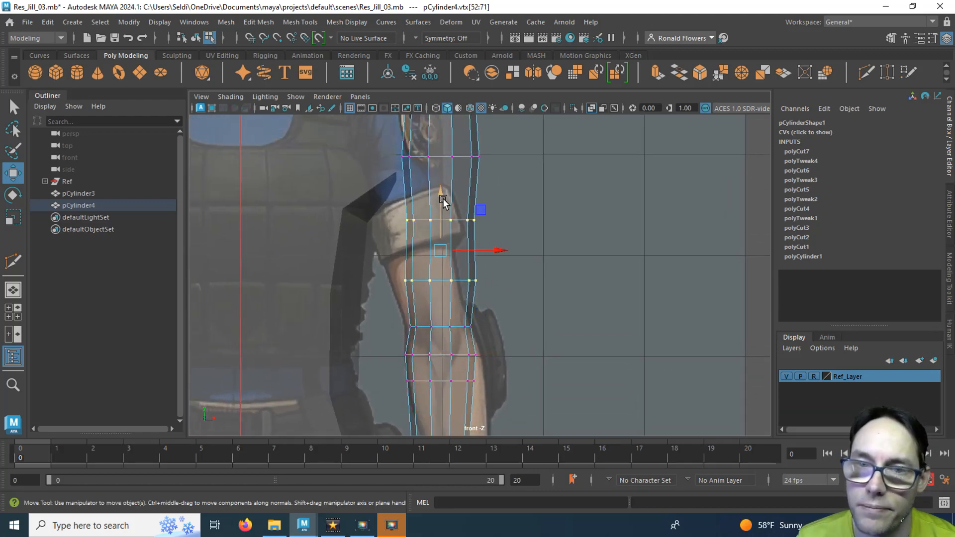
pyautogui.moveTo(442, 198); pyautogui.dragTo(441, 190)
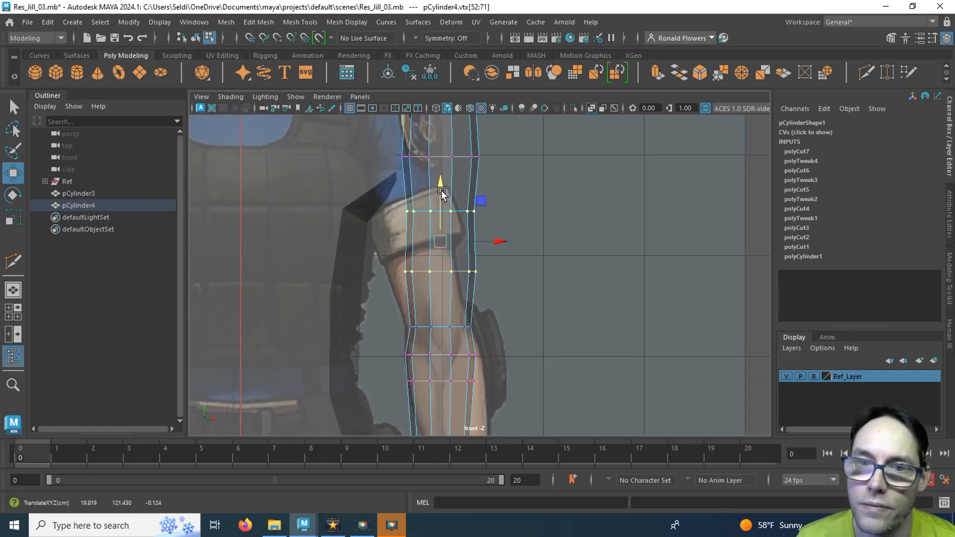
# Return the arm to object mode and rotate it 90 degrees about Z so it extends horizontally away from the body
pyautogui.keyDown('alt'); pyautogui.moveTo(518, 207); pyautogui.dragTo(550, 241, button='middle'); pyautogui.keyUp('alt')
pyautogui.press('space')
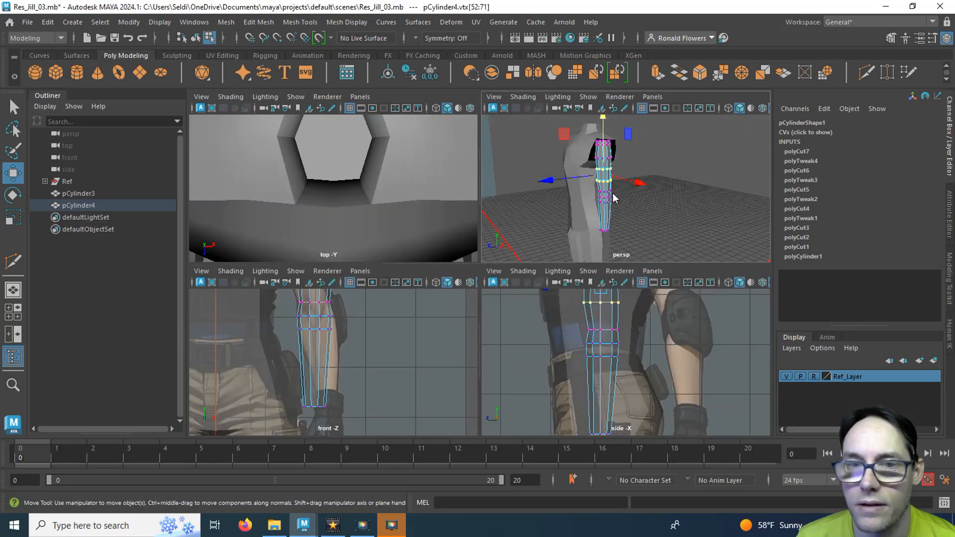
pyautogui.press('space')
pyautogui.keyDown('alt'); pyautogui.moveTo(488, 305); pyautogui.dragTo(495, 234); pyautogui.keyUp('alt')
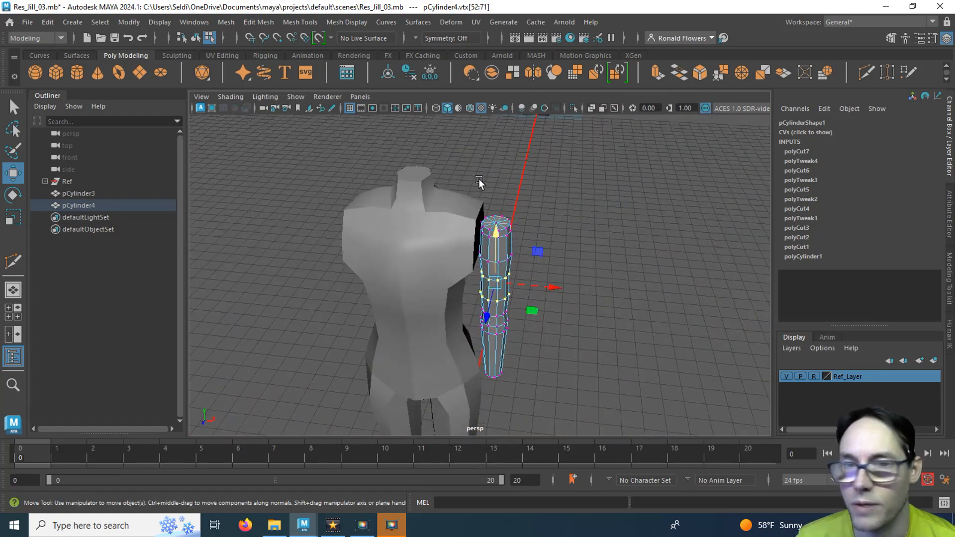
pyautogui.moveTo(496, 172); pyautogui.dragTo(540, 155, button='right')
pyautogui.keyDown('alt'); pyautogui.moveTo(560, 356); pyautogui.dragTo(559, 312); pyautogui.keyUp('alt')
pyautogui.press('e')
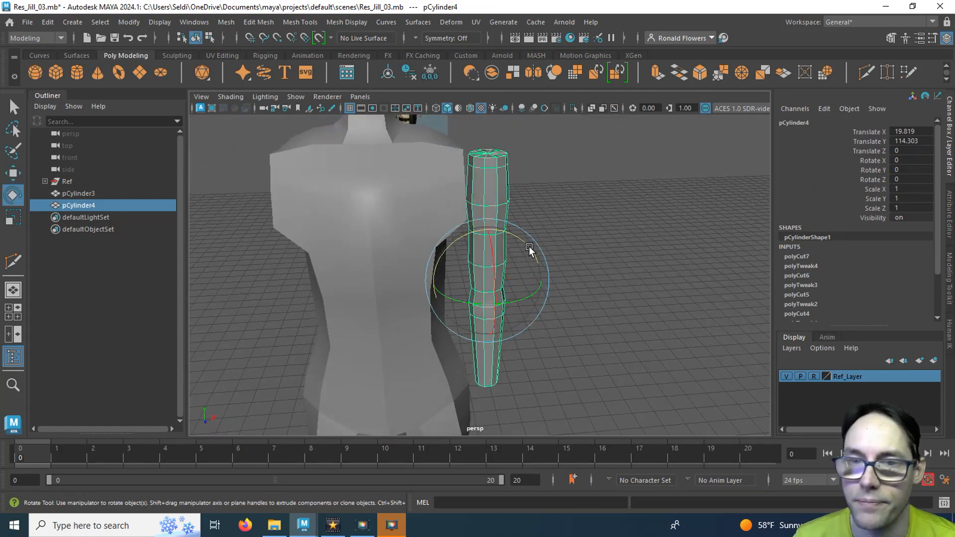
pyautogui.moveTo(529, 249); pyautogui.dragTo(457, 235)
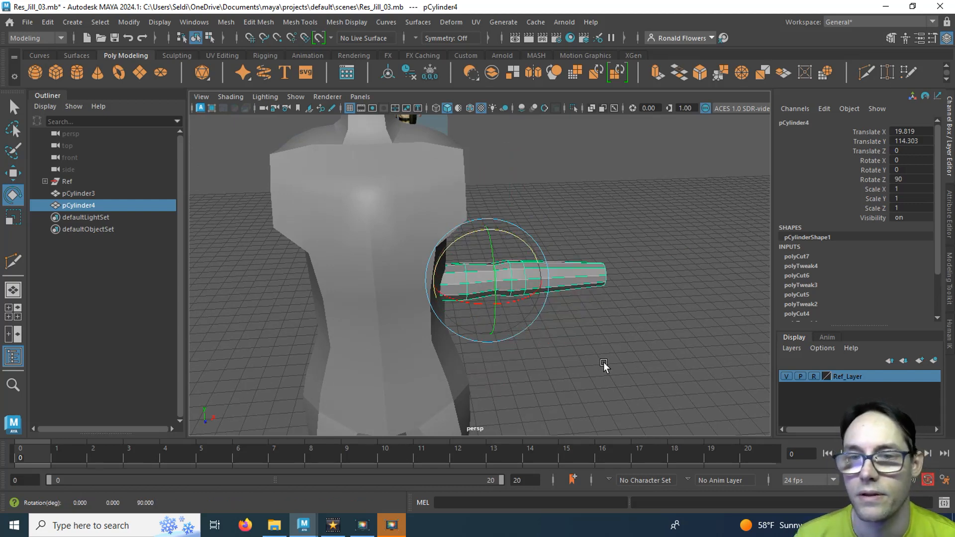
# Move the horizontal arm outward to X 39.83 and raise it to Y 135.076, level with the shoulder in the front reference
pyautogui.press('w')
pyautogui.moveTo(529, 277); pyautogui.dragTo(634, 262)
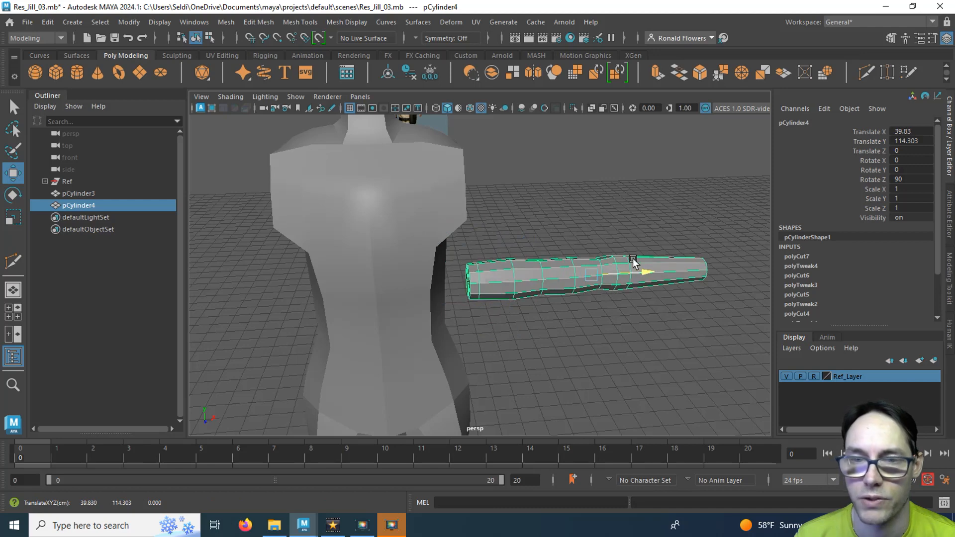
pyautogui.press('space')
pyautogui.press('space')
pyautogui.keyDown('alt'); pyautogui.moveTo(342, 227); pyautogui.dragTo(298, 379, button='middle'); pyautogui.keyUp('alt')
pyautogui.moveTo(610, 341); pyautogui.dragTo(584, 149)
pyautogui.keyDown('alt'); pyautogui.moveTo(466, 214); pyautogui.dragTo(433, 308, button='middle'); pyautogui.keyUp('alt')
pyautogui.scroll(2, 433, 309)
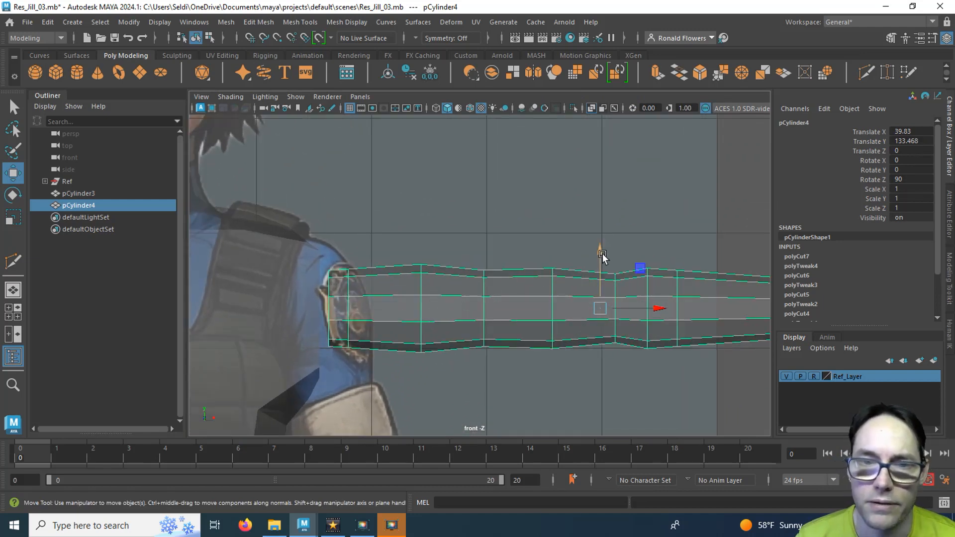
pyautogui.moveTo(601, 256); pyautogui.dragTo(595, 235)
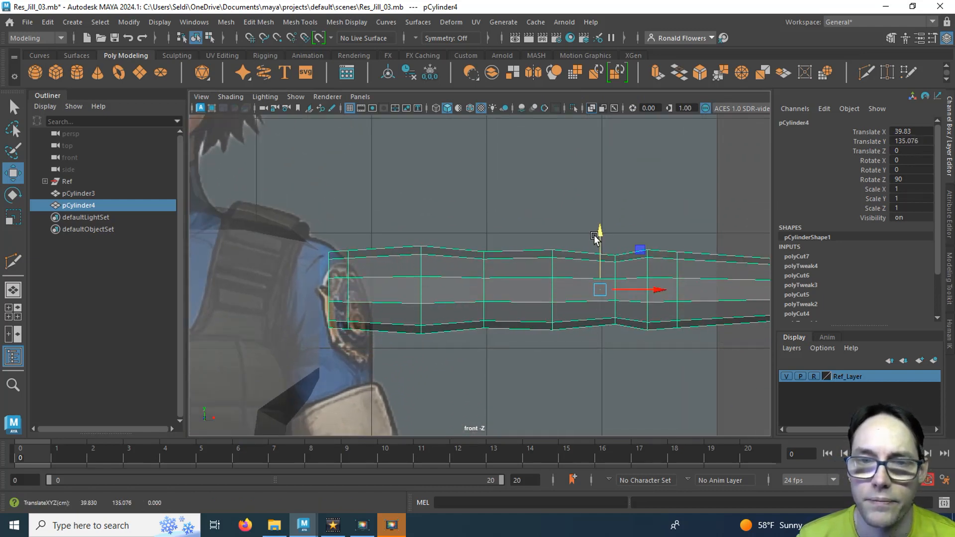
# Move the arm slightly closer to the body, to X 39.363
pyautogui.keyDown('alt'); pyautogui.moveTo(404, 308); pyautogui.dragTo(454, 296, button='middle'); pyautogui.keyUp('alt')
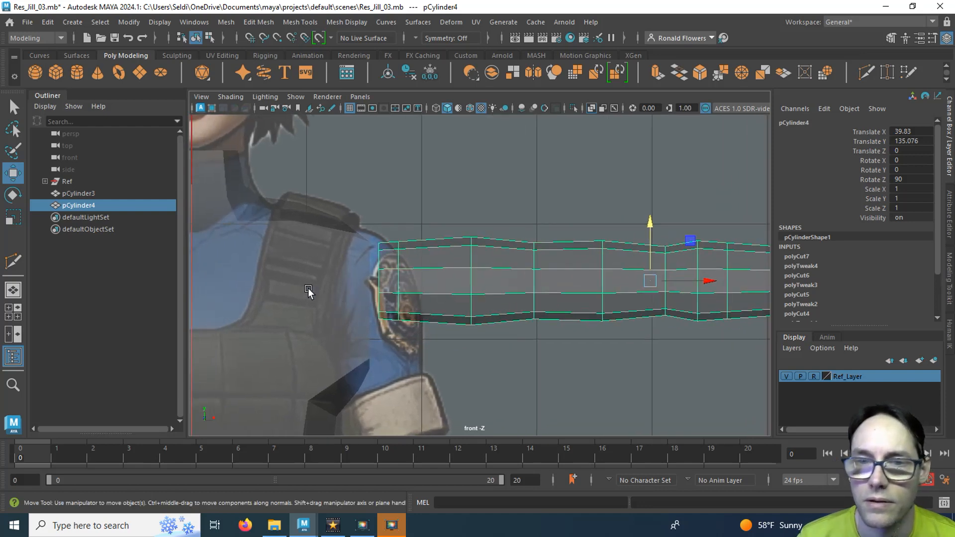
pyautogui.keyDown('alt'); pyautogui.moveTo(309, 288); pyautogui.dragTo(339, 260, button='middle'); pyautogui.keyUp('alt')
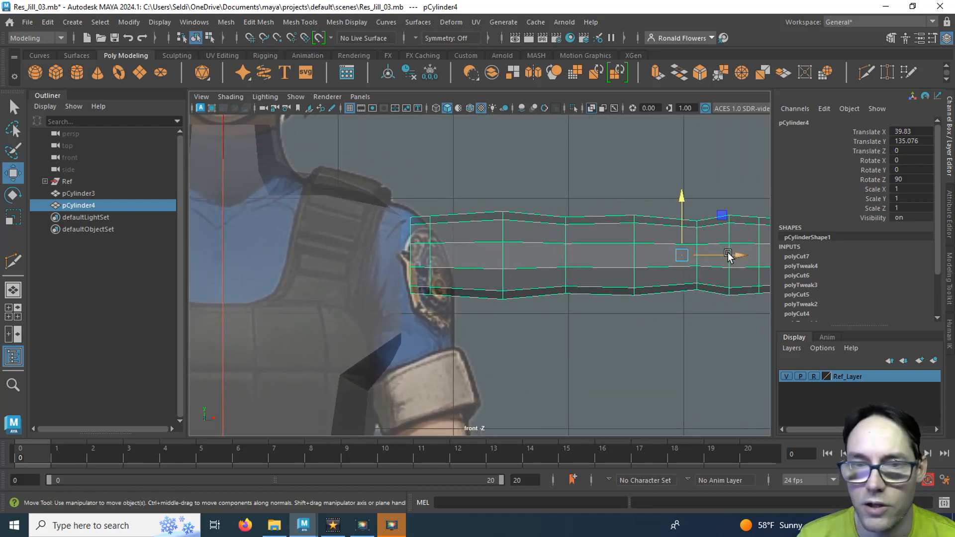
pyautogui.moveTo(727, 255); pyautogui.dragTo(722, 252)
# Compare the arm with the body's shoulder opening in the side view and move the arm back to Z -4.835
pyautogui.press('space')
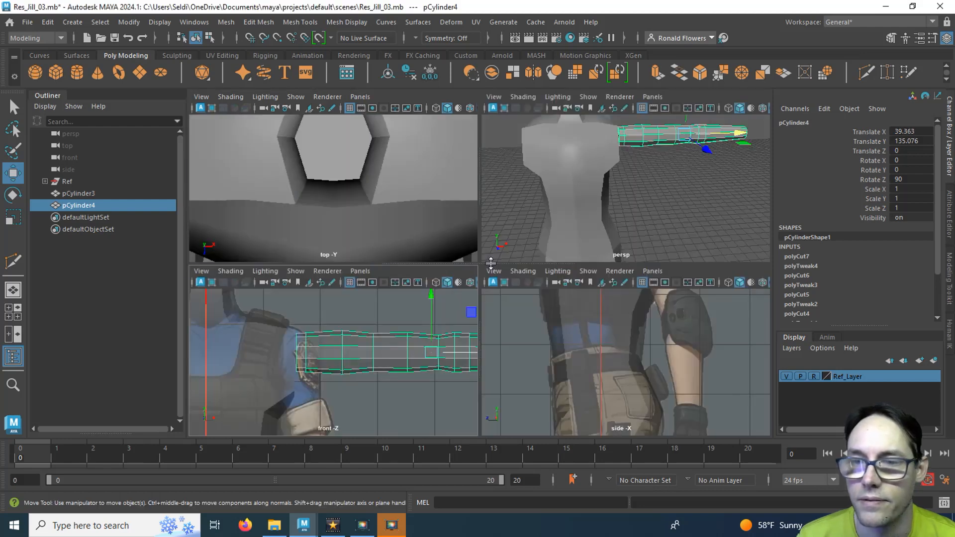
pyautogui.press('space')
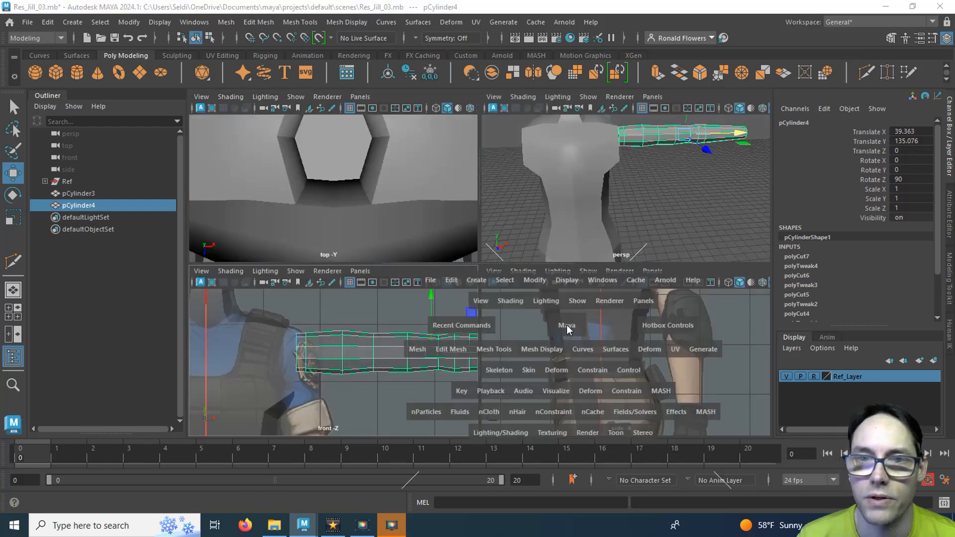
pyautogui.scroll(-4, 471, 284)
pyautogui.keyDown('alt'); pyautogui.moveTo(444, 237); pyautogui.dragTo(444, 363, button='middle'); pyautogui.keyUp('alt')
pyautogui.scroll(3, 445, 361)
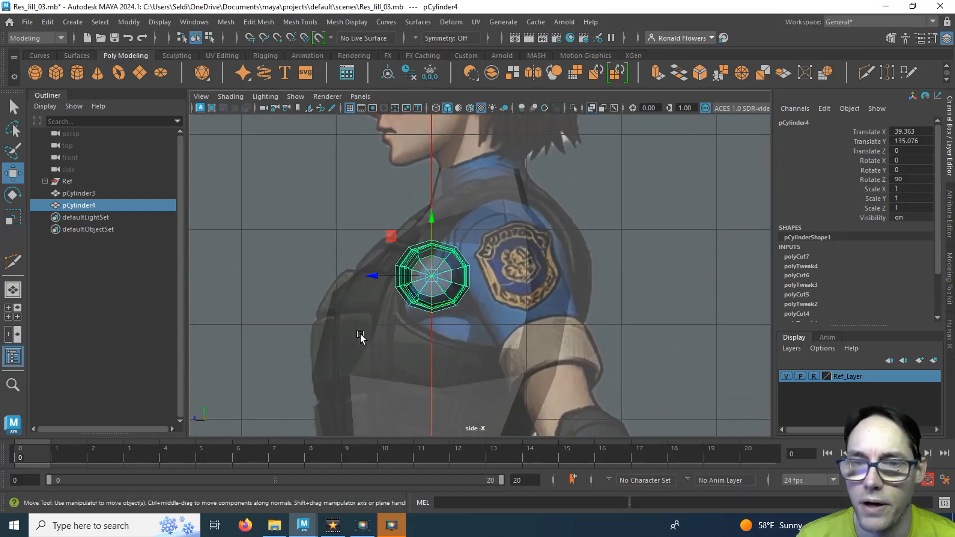
pyautogui.click(360, 339)
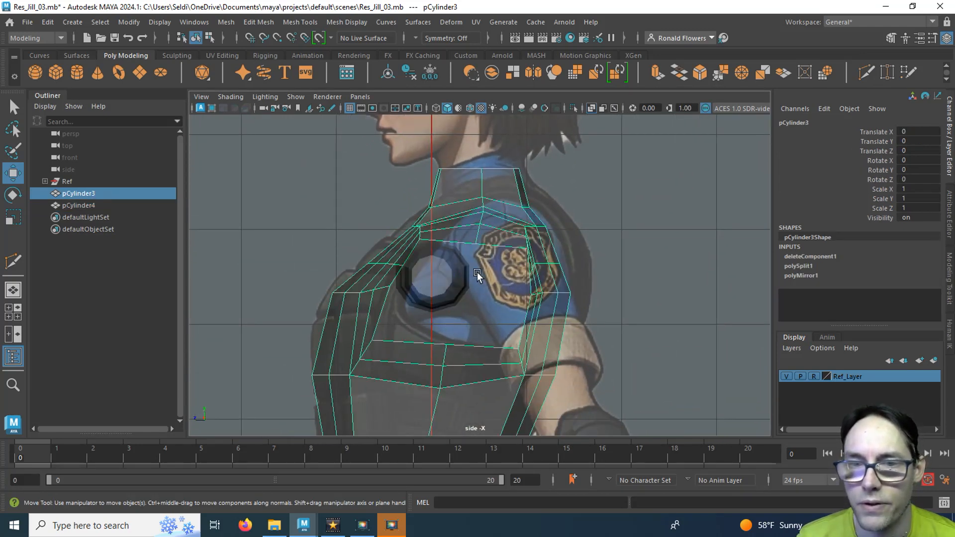
pyautogui.click(453, 292)
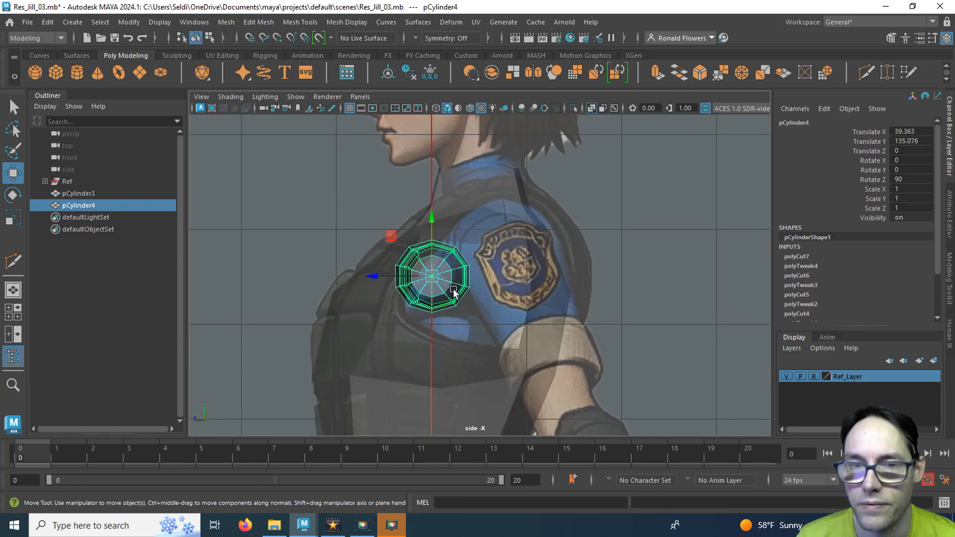
pyautogui.moveTo(376, 275); pyautogui.dragTo(423, 285)
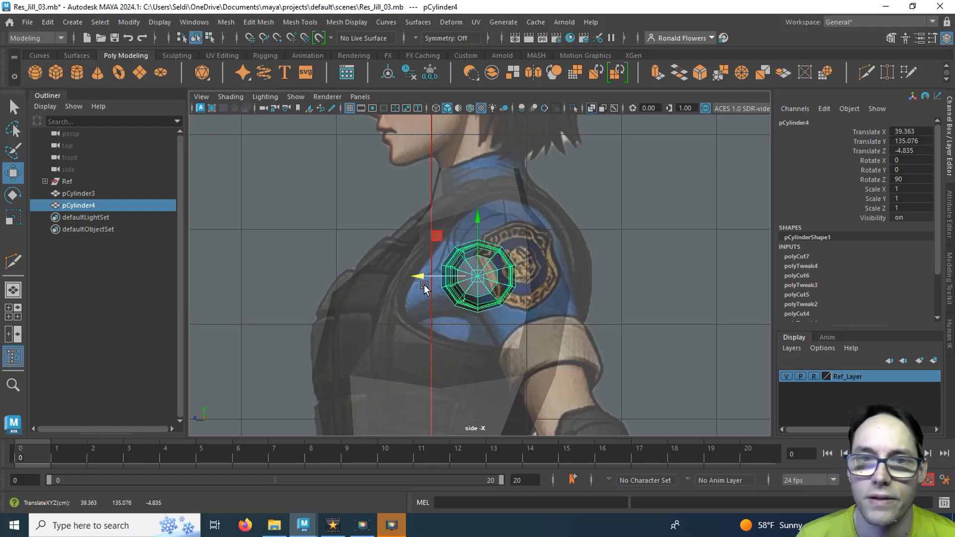
# Adjust the arm's depth against the shoulder in the top view to Z -4.621
pyautogui.press('space')
pyautogui.press('space')
pyautogui.press('space')
pyautogui.scroll(-6, 479, 337)
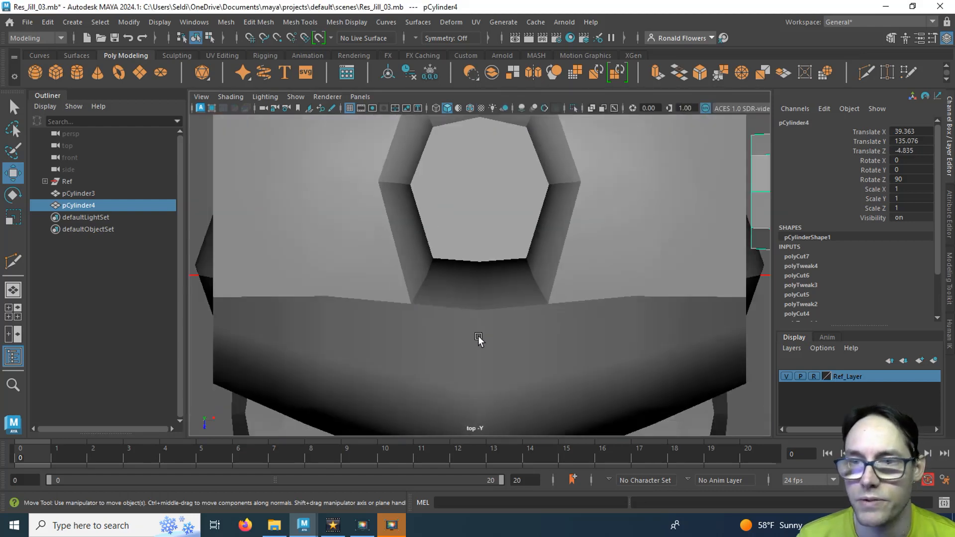
pyautogui.keyDown('alt'); pyautogui.moveTo(534, 312); pyautogui.dragTo(306, 323, button='middle'); pyautogui.keyUp('alt')
pyautogui.scroll(2, 381, 317)
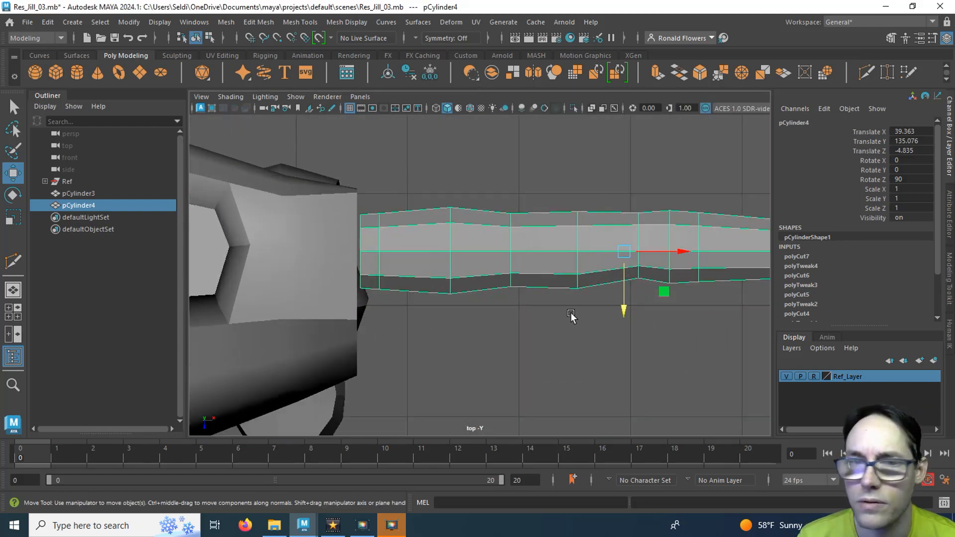
pyautogui.moveTo(625, 309); pyautogui.dragTo(626, 313)
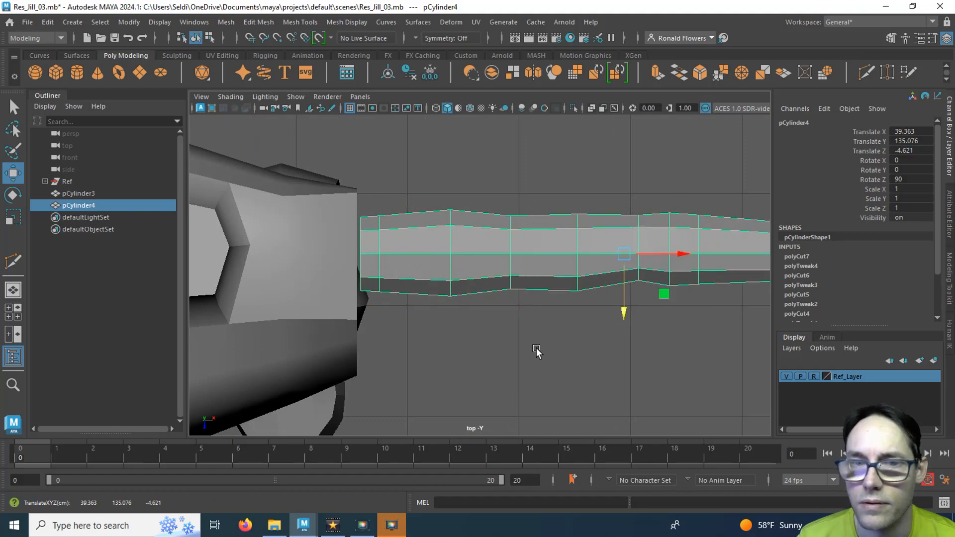
# Delete the cap faces at both ends of the arm, leaving its side faces in place
pyautogui.press('space')
pyautogui.press('space')
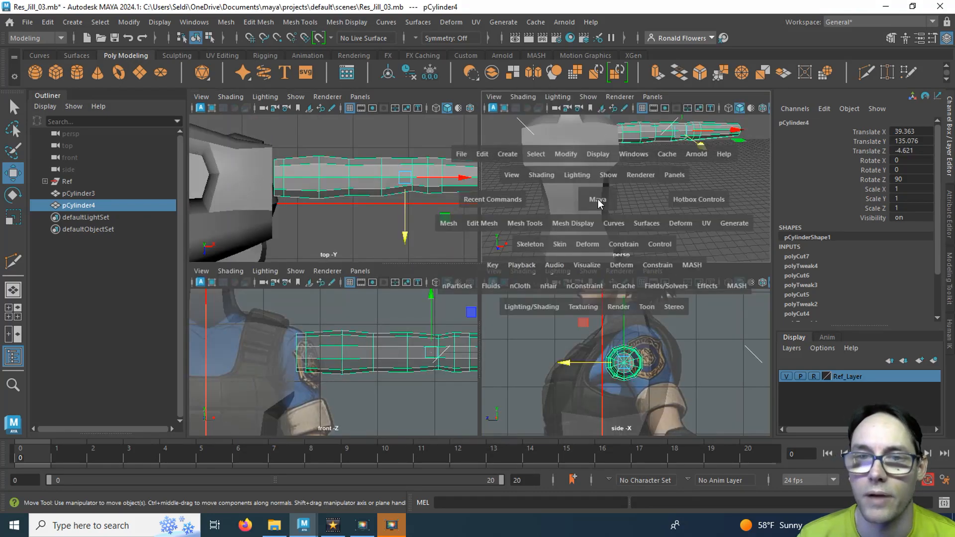
pyautogui.keyDown('alt'); pyautogui.moveTo(540, 237); pyautogui.dragTo(426, 305); pyautogui.keyUp('alt')
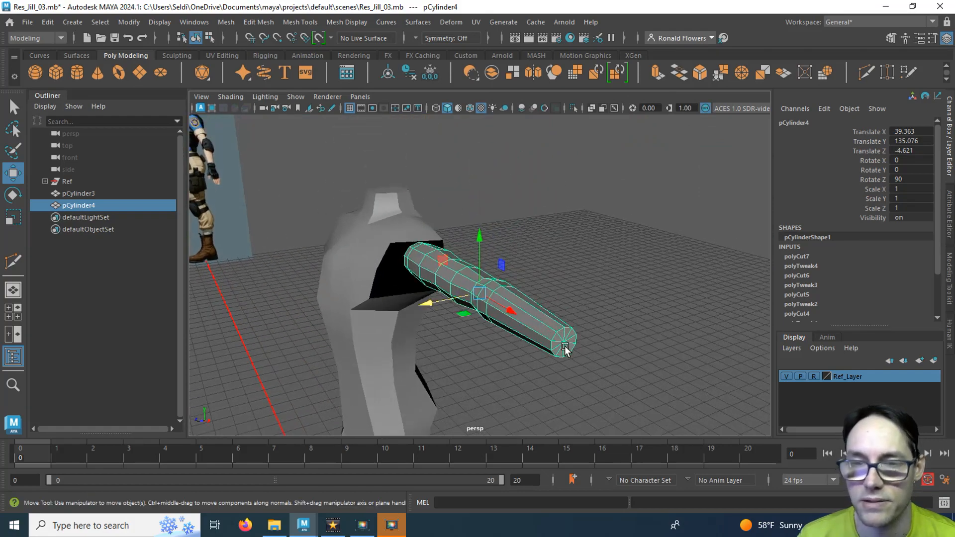
pyautogui.keyDown('alt'); pyautogui.moveTo(566, 343); pyautogui.dragTo(550, 244); pyautogui.keyUp('alt')
pyautogui.keyDown('alt'); pyautogui.moveTo(525, 278); pyautogui.dragTo(456, 352); pyautogui.keyUp('alt')
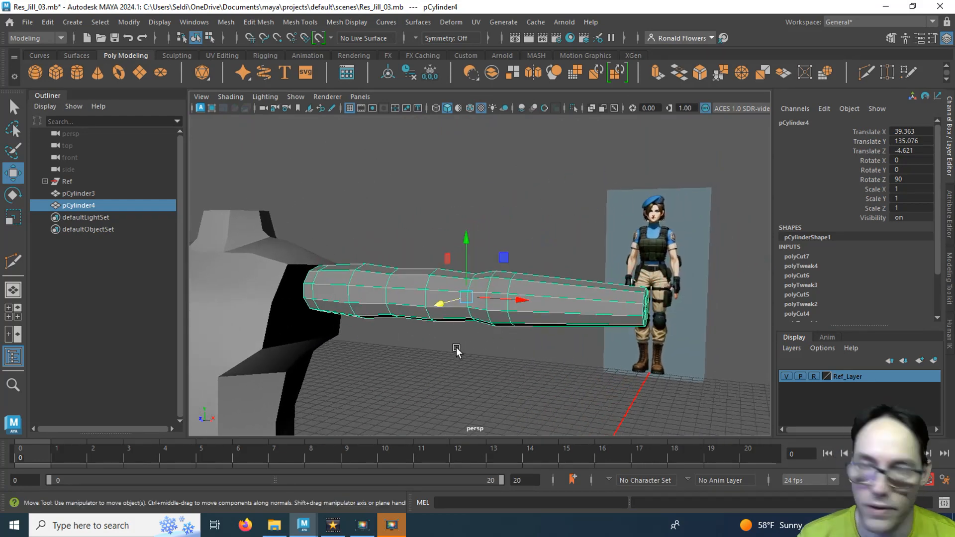
pyautogui.moveTo(487, 286); pyautogui.dragTo(481, 214, button='right')
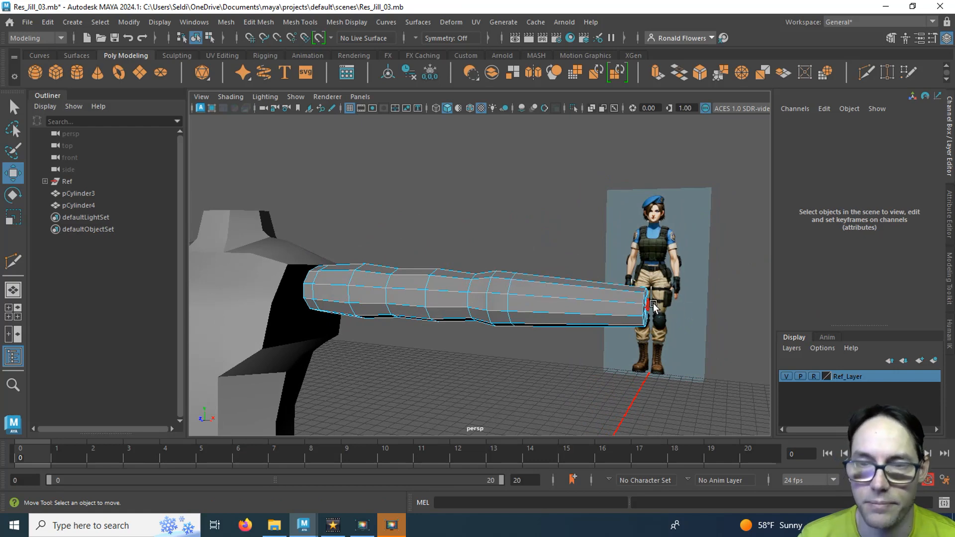
pyautogui.press('space')
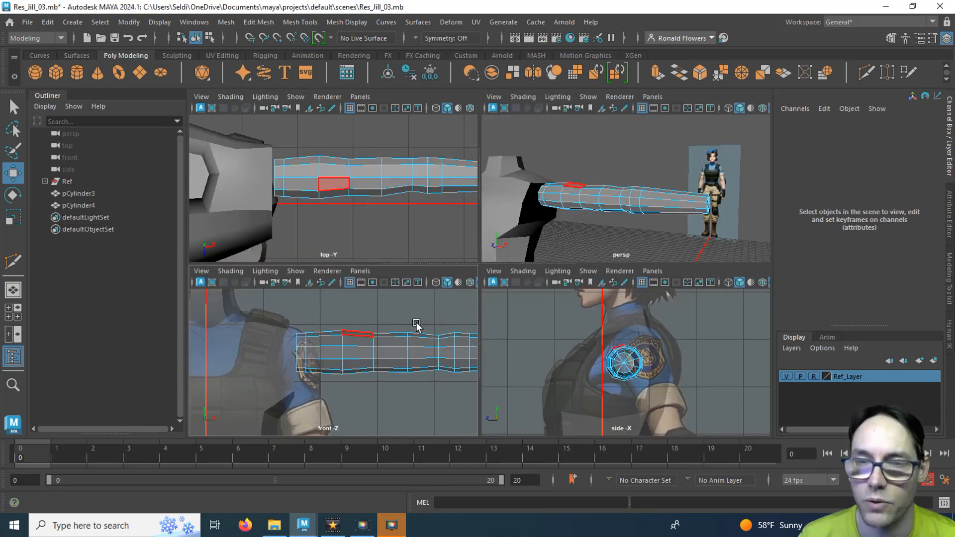
pyautogui.press('space')
pyautogui.scroll(-4, 530, 318)
pyautogui.keyDown('alt'); pyautogui.moveTo(533, 321); pyautogui.dragTo(504, 326, button='middle'); pyautogui.keyUp('alt')
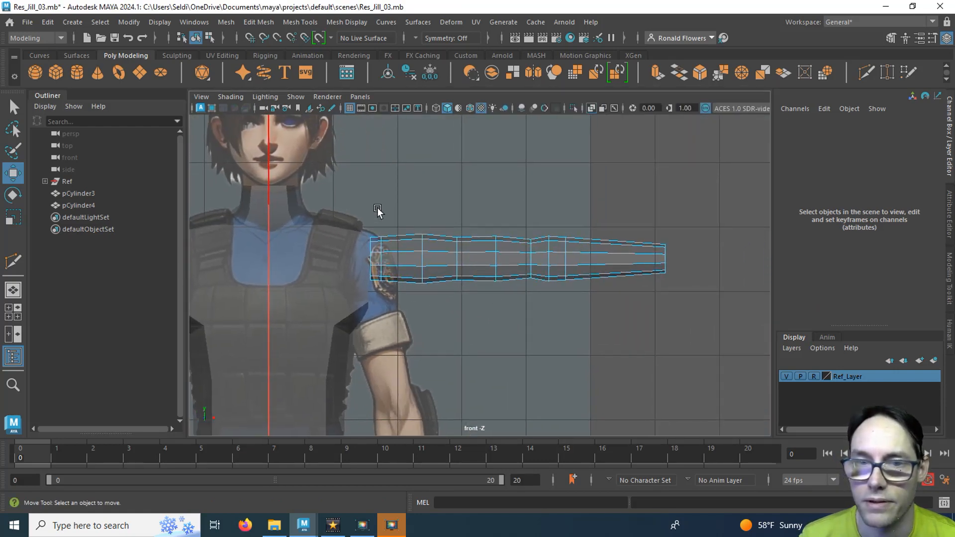
pyautogui.moveTo(363, 226); pyautogui.dragTo(679, 322)
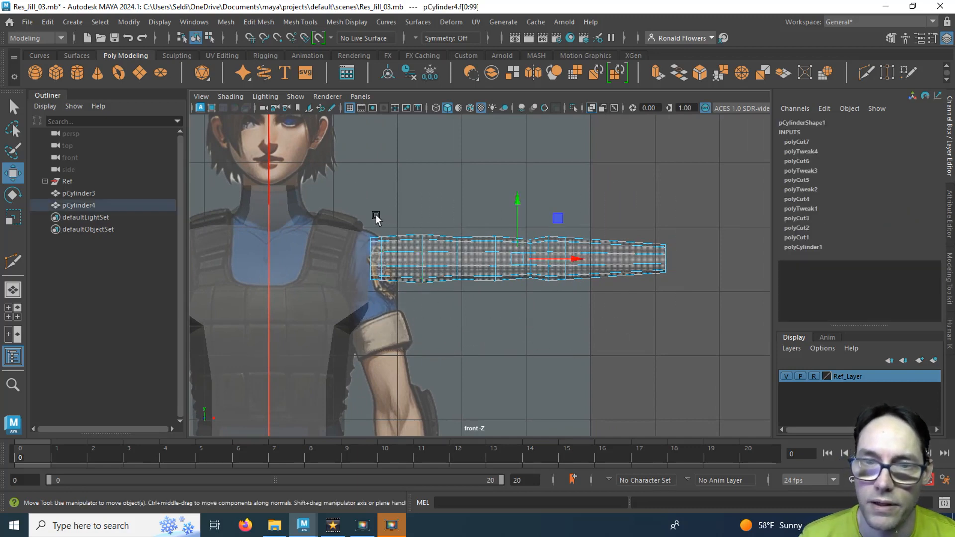
pyautogui.moveTo(386, 241); pyautogui.dragTo(657, 314)
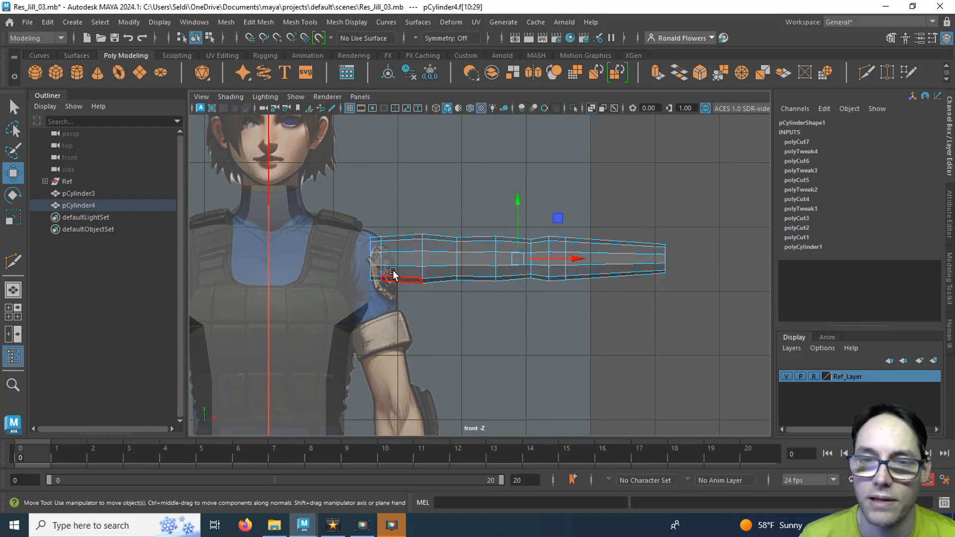
pyautogui.press('space')
pyautogui.press('space')
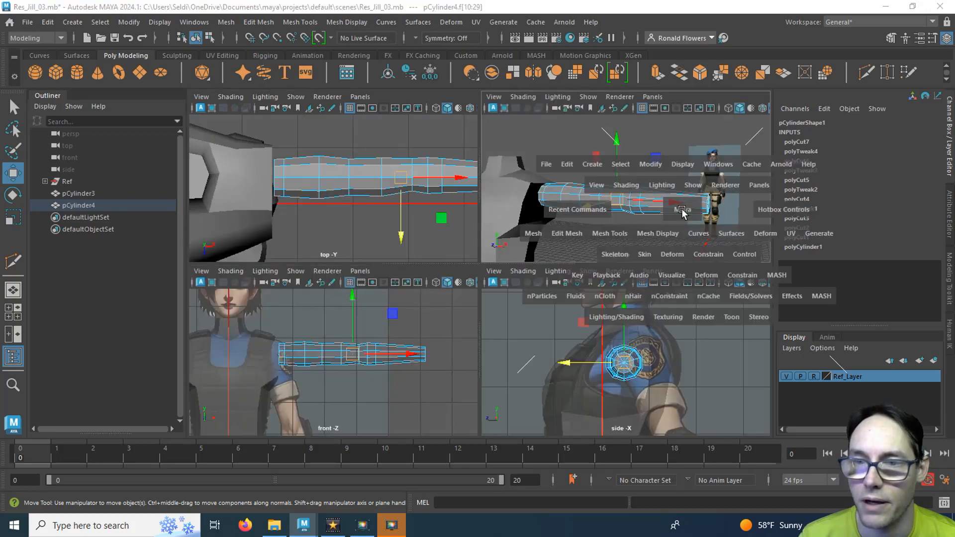
pyautogui.keyDown('alt'); pyautogui.moveTo(614, 241); pyautogui.dragTo(486, 256); pyautogui.keyUp('alt')
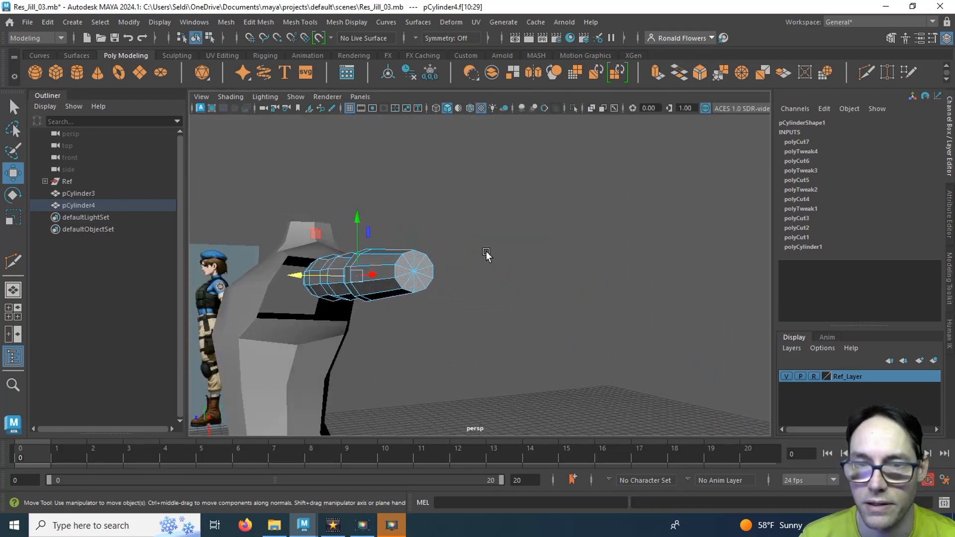
pyautogui.keyDown('alt'); pyautogui.moveTo(338, 350); pyautogui.dragTo(490, 362); pyautogui.keyUp('alt')
pyautogui.click(490, 352)
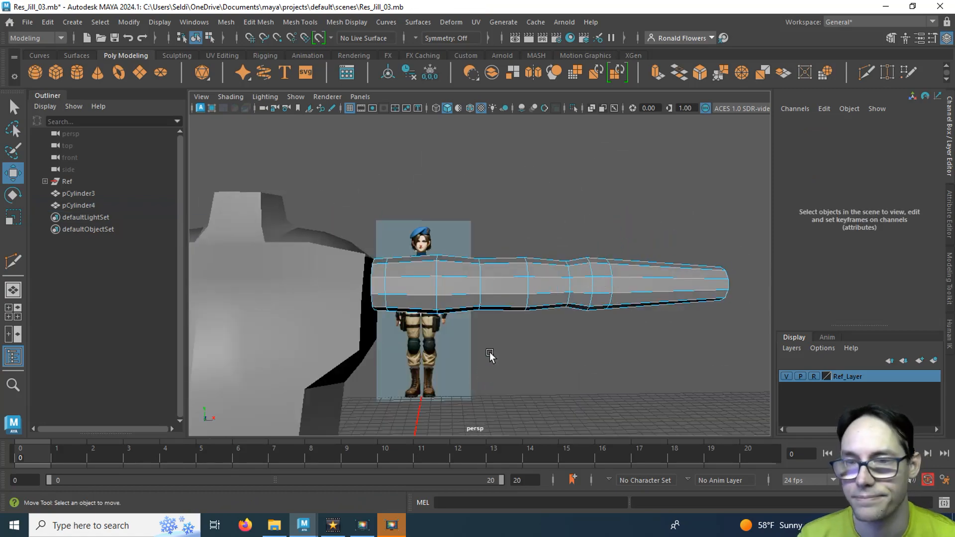
# Combine the arm and the body into a single mesh
pyautogui.keyDown('alt'); pyautogui.moveTo(593, 341); pyautogui.dragTo(423, 357); pyautogui.keyUp('alt')
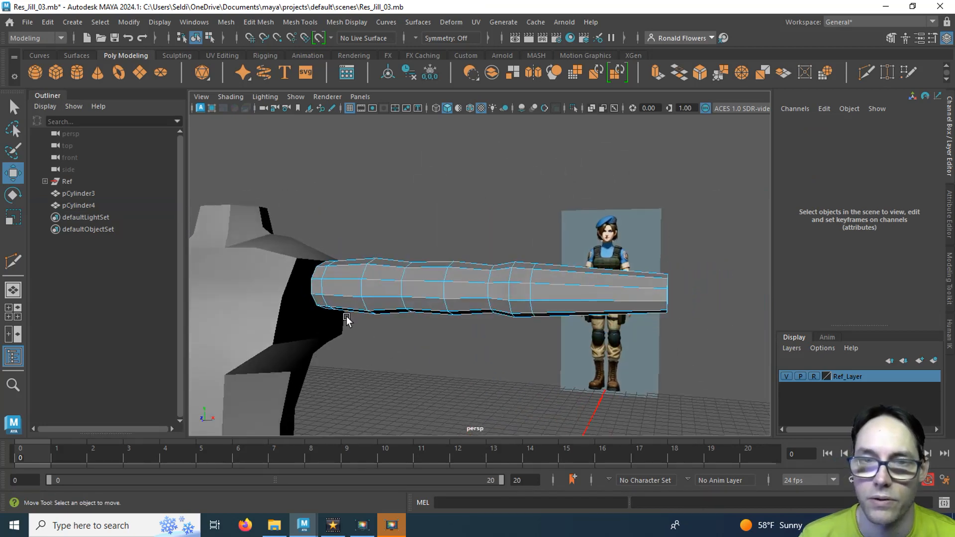
pyautogui.moveTo(339, 264); pyautogui.dragTo(364, 155, button='right')
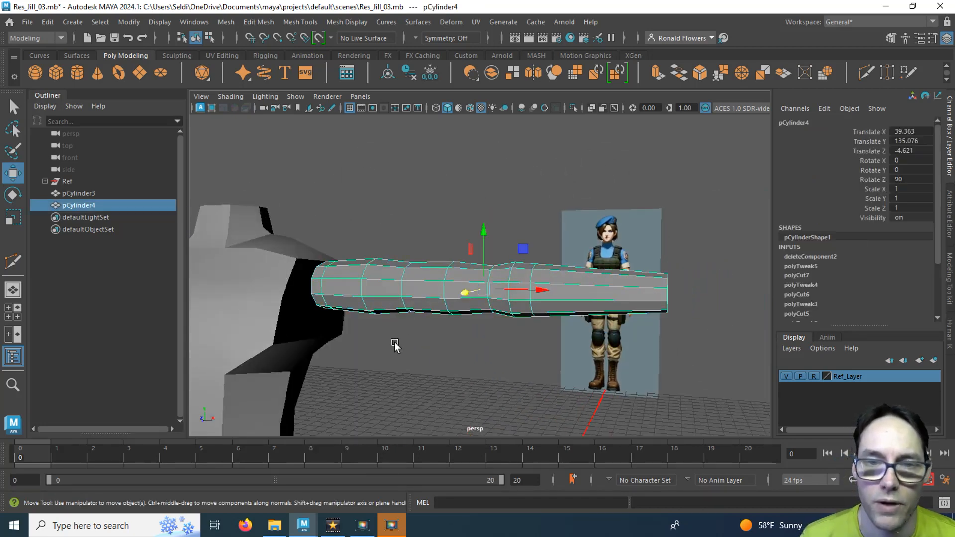
pyautogui.keyDown('shift'); pyautogui.click(261, 298); pyautogui.keyUp('shift')
pyautogui.keyDown('alt'); pyautogui.moveTo(339, 297); pyautogui.dragTo(411, 354); pyautogui.keyUp('alt')
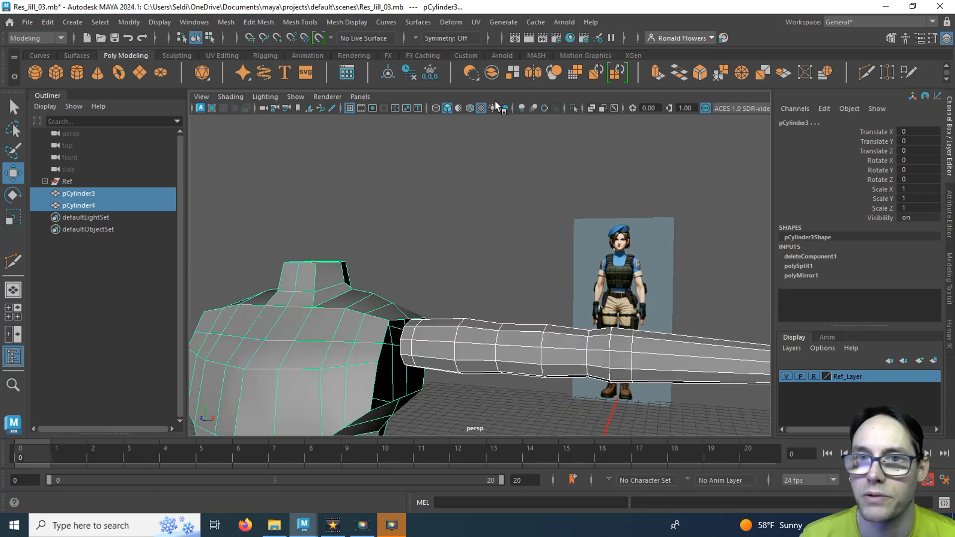
pyautogui.click(491, 73)
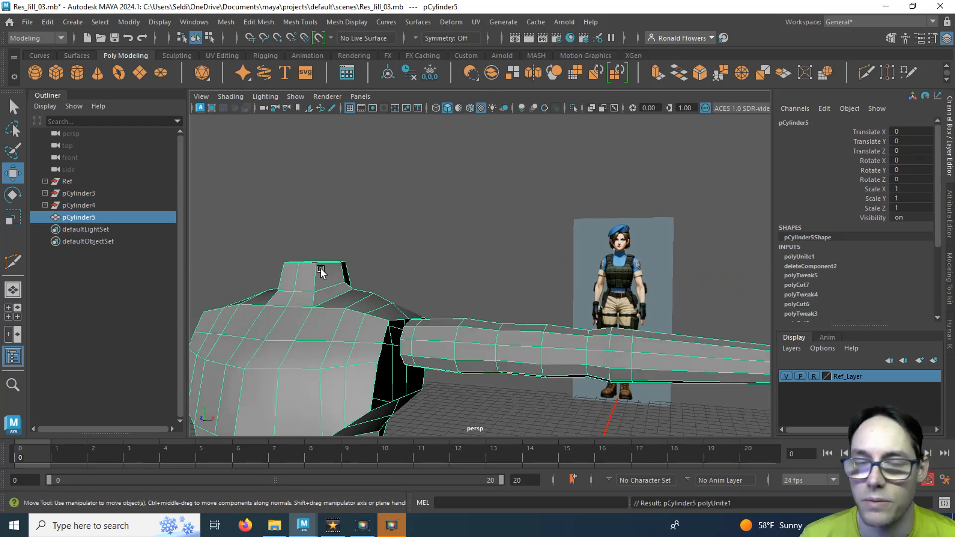
# Target-weld the top and back vertices of the body's shoulder opening to the matching vertices on the arm's open end
pyautogui.keyDown('alt'); pyautogui.moveTo(423, 356); pyautogui.dragTo(416, 307, button='middle'); pyautogui.keyUp('alt')
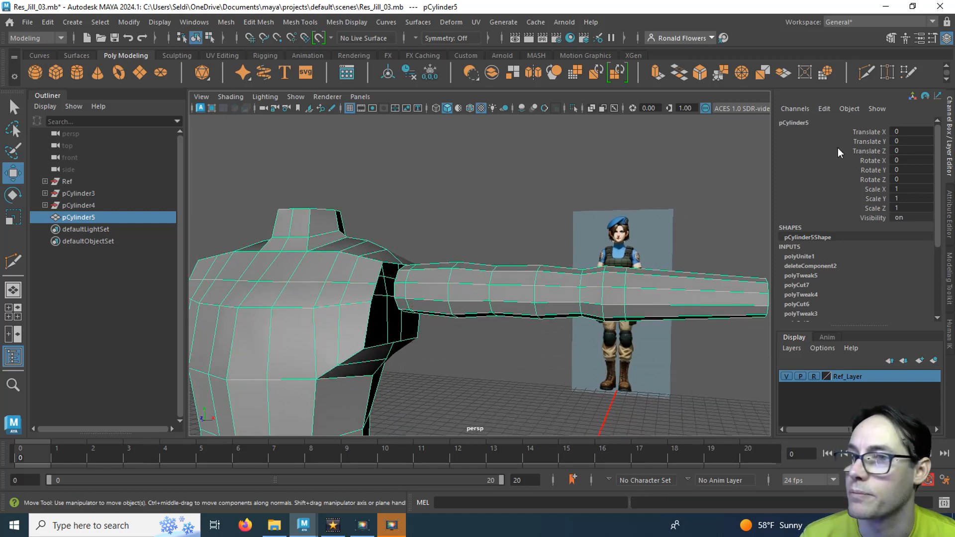
pyautogui.click(887, 74)
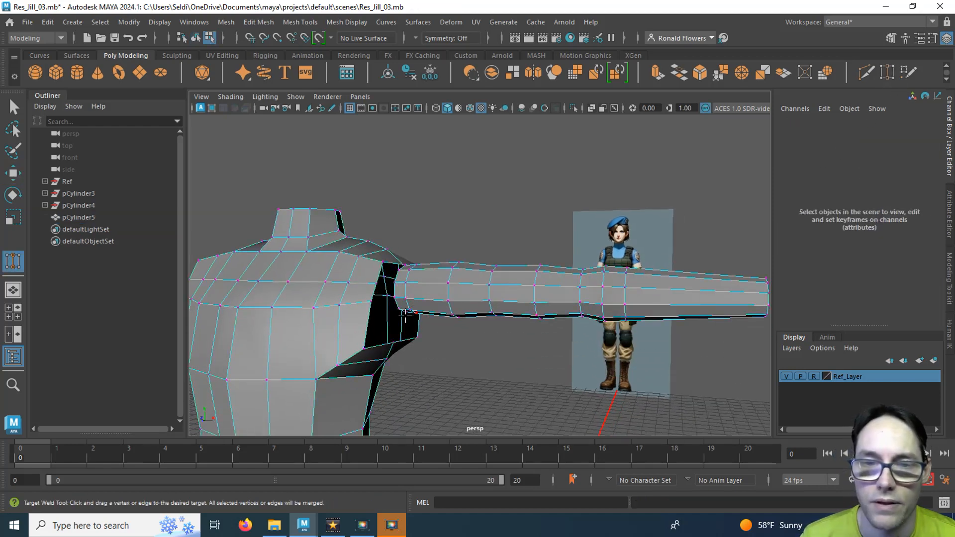
pyautogui.scroll(4, 383, 334)
pyautogui.keyDown('alt'); pyautogui.moveTo(383, 333); pyautogui.dragTo(463, 283, button='middle'); pyautogui.keyUp('alt')
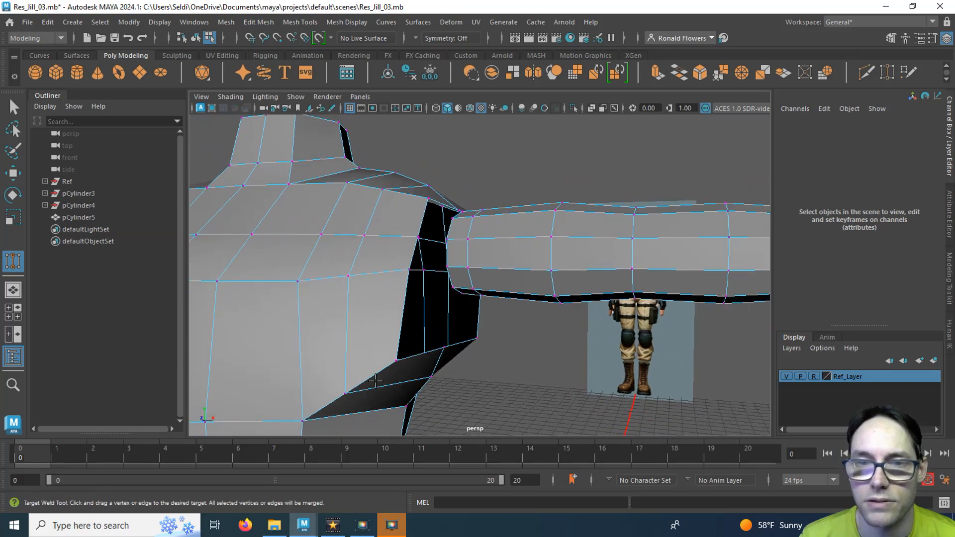
pyautogui.keyDown('alt'); pyautogui.moveTo(393, 365); pyautogui.dragTo(371, 339); pyautogui.keyUp('alt')
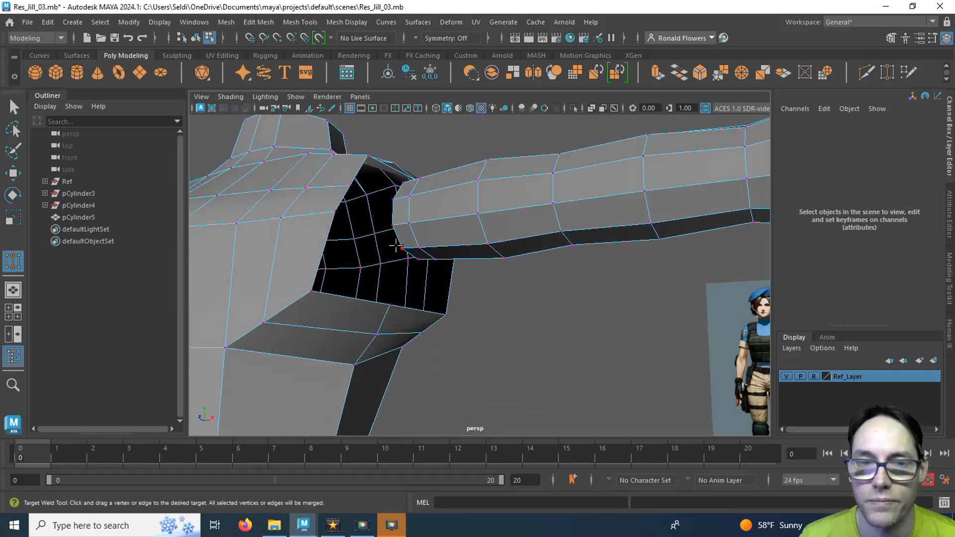
pyautogui.keyDown('alt'); pyautogui.moveTo(339, 251); pyautogui.dragTo(308, 326); pyautogui.keyUp('alt')
pyautogui.scroll(2, 324, 375)
pyautogui.keyDown('alt'); pyautogui.moveTo(316, 371); pyautogui.dragTo(352, 249, button='middle'); pyautogui.keyUp('alt')
pyautogui.keyDown('alt'); pyautogui.moveTo(352, 250); pyautogui.dragTo(347, 318, button='right'); pyautogui.keyUp('alt')
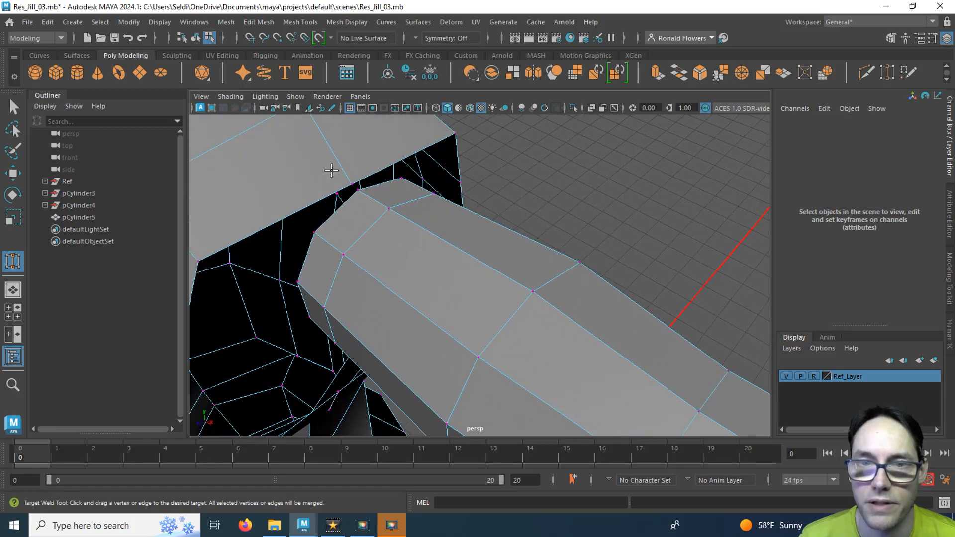
pyautogui.keyDown('alt'); pyautogui.moveTo(401, 231); pyautogui.dragTo(332, 220); pyautogui.keyUp('alt')
pyautogui.keyDown('alt'); pyautogui.moveTo(332, 269); pyautogui.dragTo(387, 267); pyautogui.keyUp('alt')
# Target-weld the underarm vertices of the shoulder opening to the lower vertices of the arm's open end, redoing the back corner weld once
pyautogui.moveTo(362, 216); pyautogui.dragTo(348, 189)
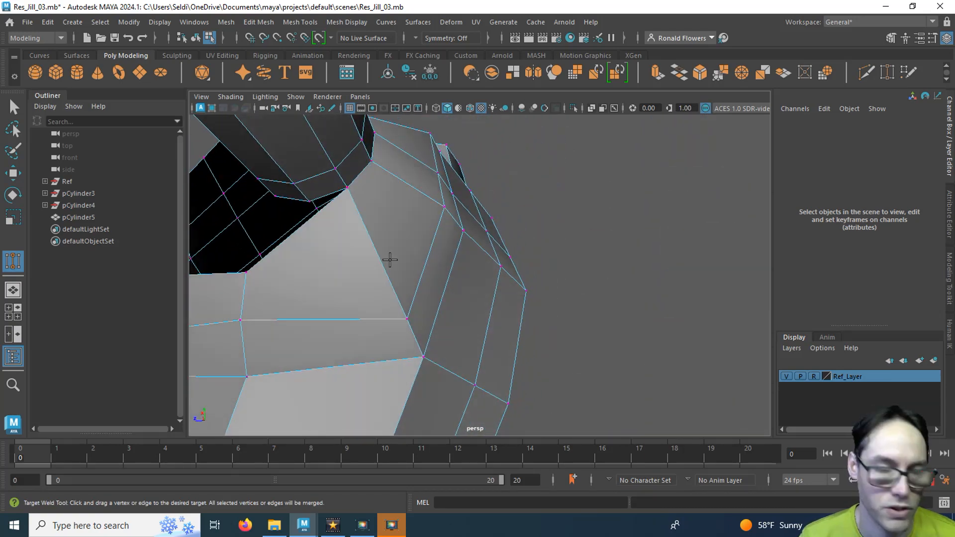
pyautogui.hotkey('ctrl', 'z')
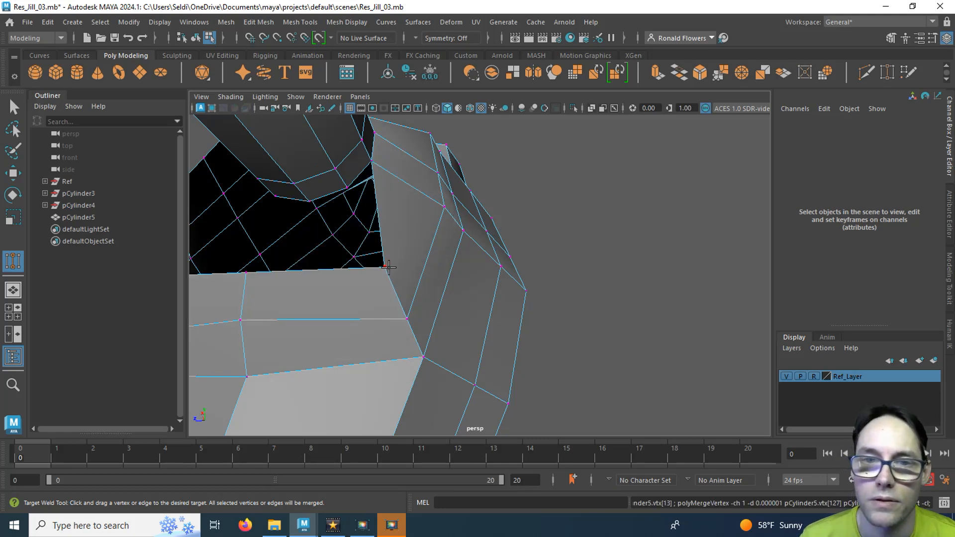
pyautogui.moveTo(387, 268); pyautogui.dragTo(347, 188)
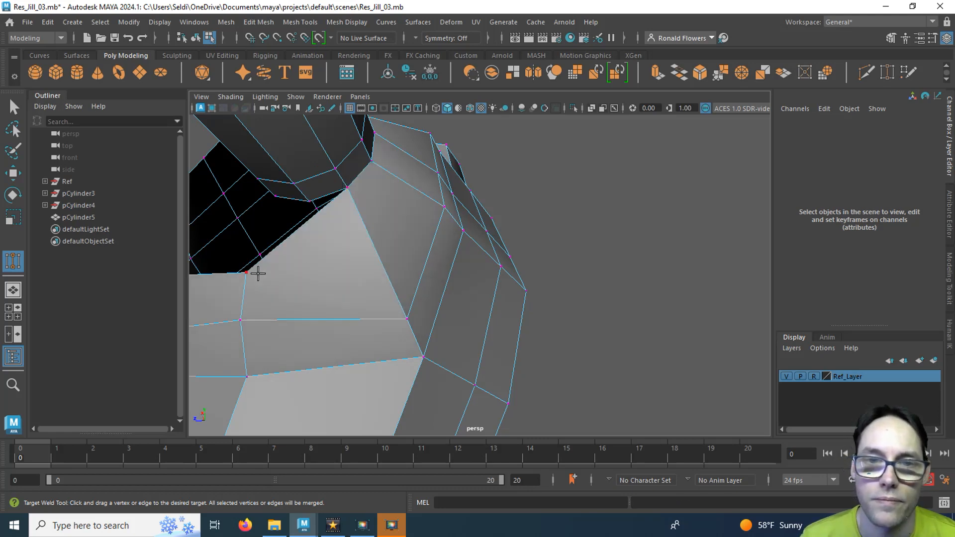
pyautogui.moveTo(288, 220); pyautogui.dragTo(491, 223)
# Target-weld the remaining front vertices of the shoulder opening to the arm's end vertices, closing the gap
pyautogui.scroll(-3, 349, 286)
pyautogui.keyDown('alt'); pyautogui.moveTo(438, 269); pyautogui.dragTo(379, 282); pyautogui.keyUp('alt')
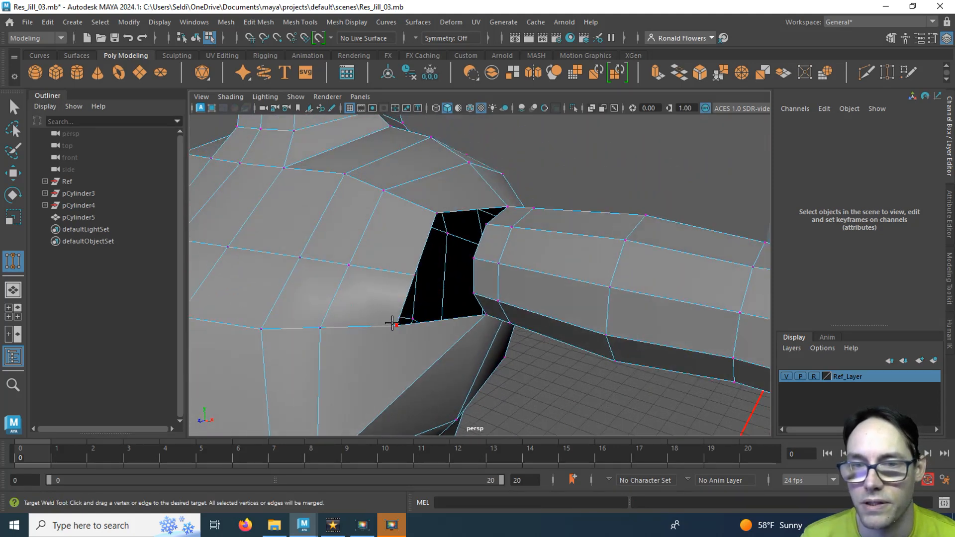
pyautogui.moveTo(393, 324); pyautogui.dragTo(475, 293)
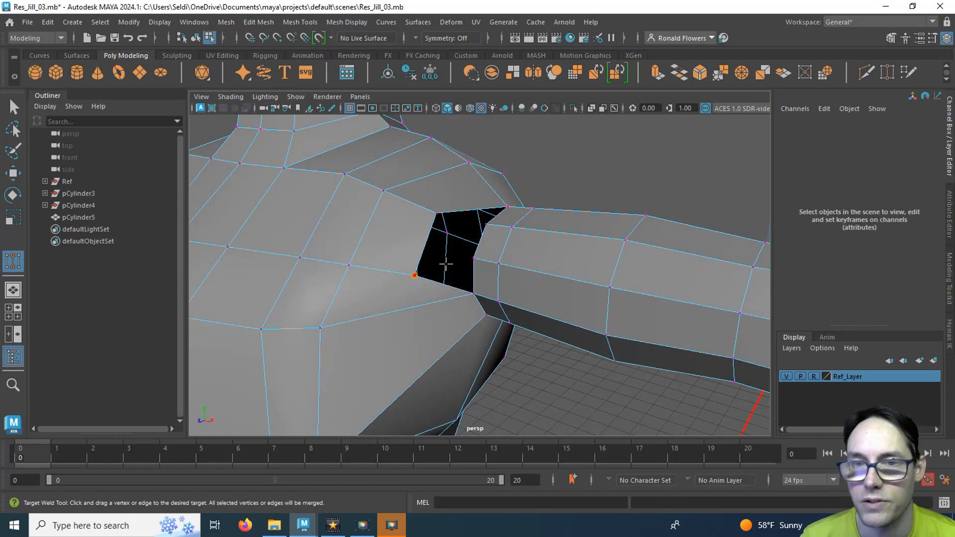
pyautogui.moveTo(446, 265); pyautogui.dragTo(473, 259)
pyautogui.moveTo(436, 211); pyautogui.dragTo(485, 224)
pyautogui.keyDown('alt'); pyautogui.moveTo(447, 301); pyautogui.dragTo(406, 318); pyautogui.keyUp('alt')
pyautogui.press('q')
# Use Multi-Cut to add a line of edges around the shoulder, from the chest beside the arm through the armpit
pyautogui.scroll(-5, 453, 300)
pyautogui.scroll(3, 499, 320)
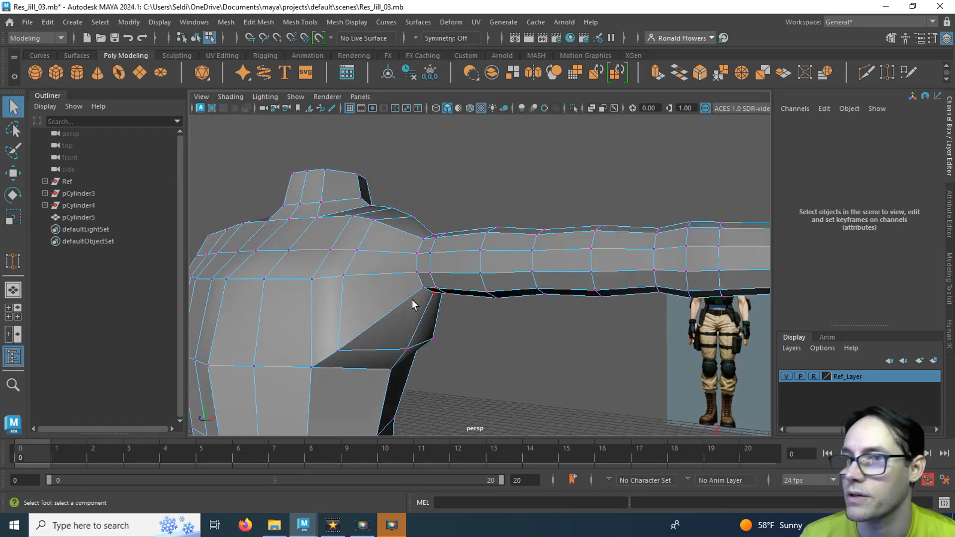
pyautogui.click(868, 76)
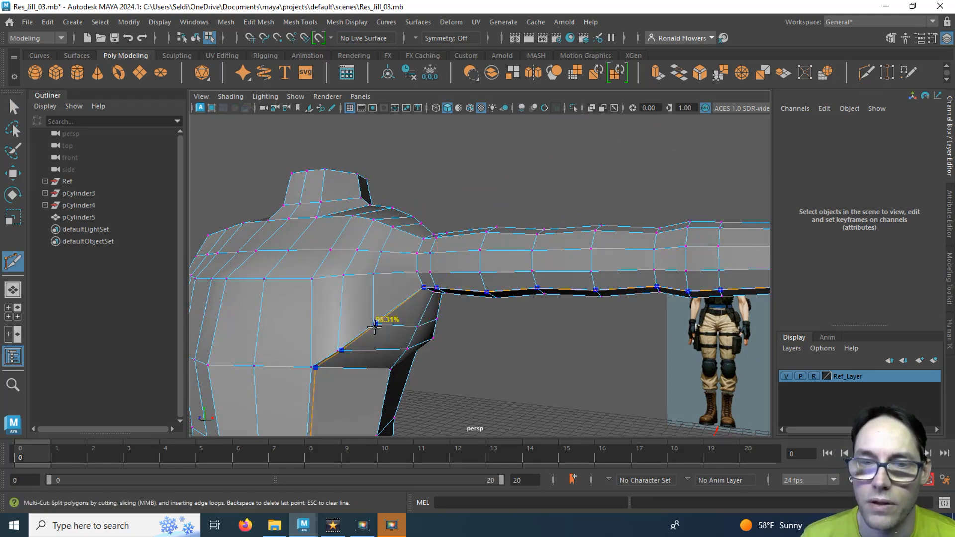
pyautogui.keyDown('alt'); pyautogui.moveTo(505, 355); pyautogui.dragTo(377, 300); pyautogui.keyUp('alt')
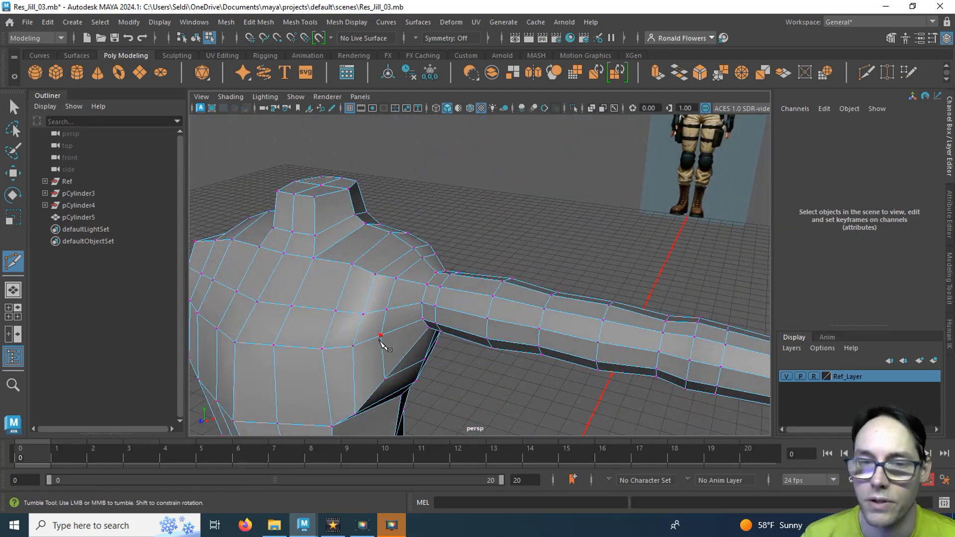
pyautogui.press('q')
# Return to object mode and delete the construction history of the combined body and arm mesh
pyautogui.rightClick(390, 322)
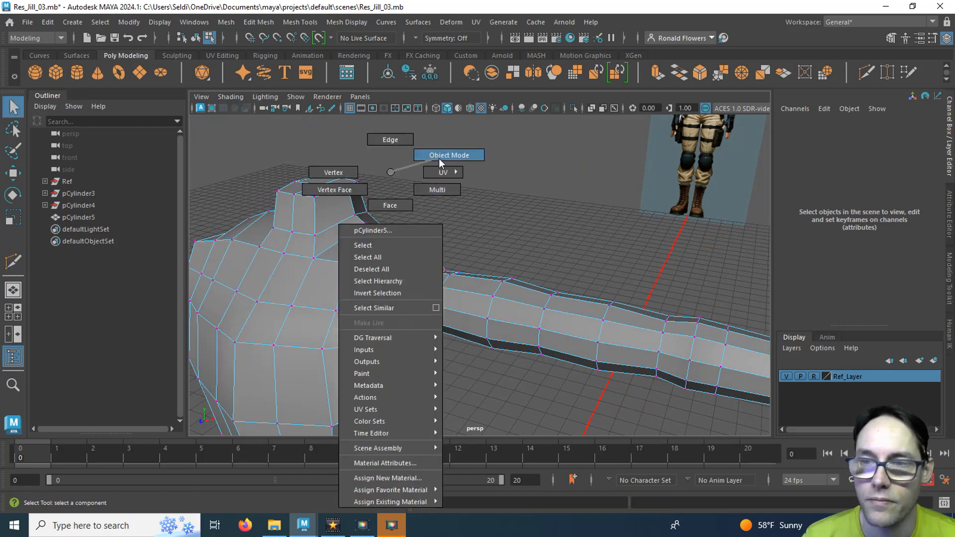
pyautogui.click(439, 159)
pyautogui.keyDown('alt'); pyautogui.moveTo(380, 323); pyautogui.dragTo(504, 284); pyautogui.keyUp('alt')
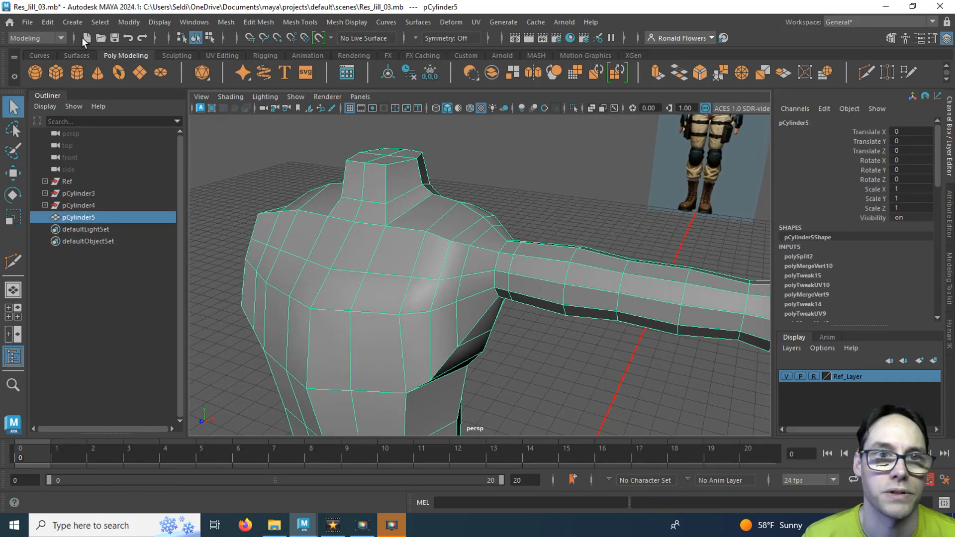
pyautogui.click(49, 25)
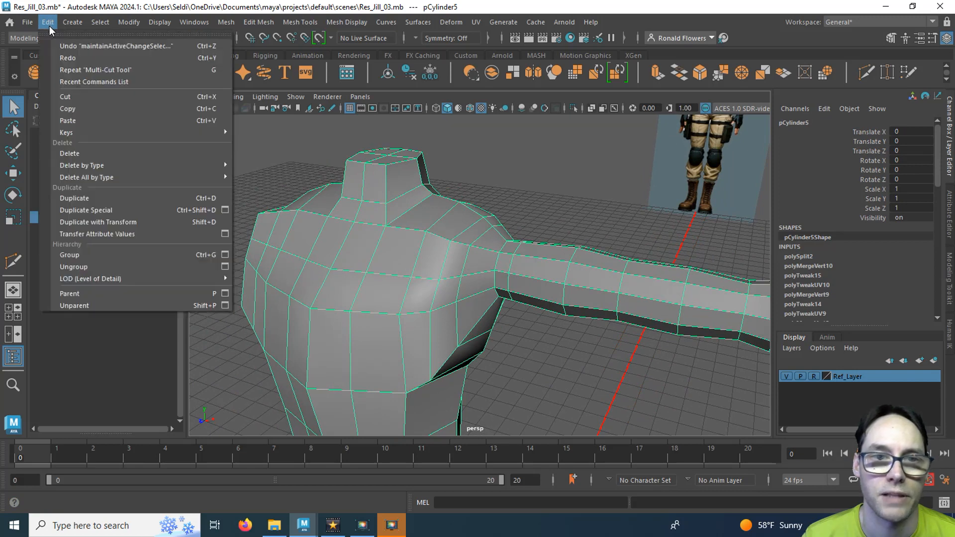
pyautogui.moveTo(100, 170)
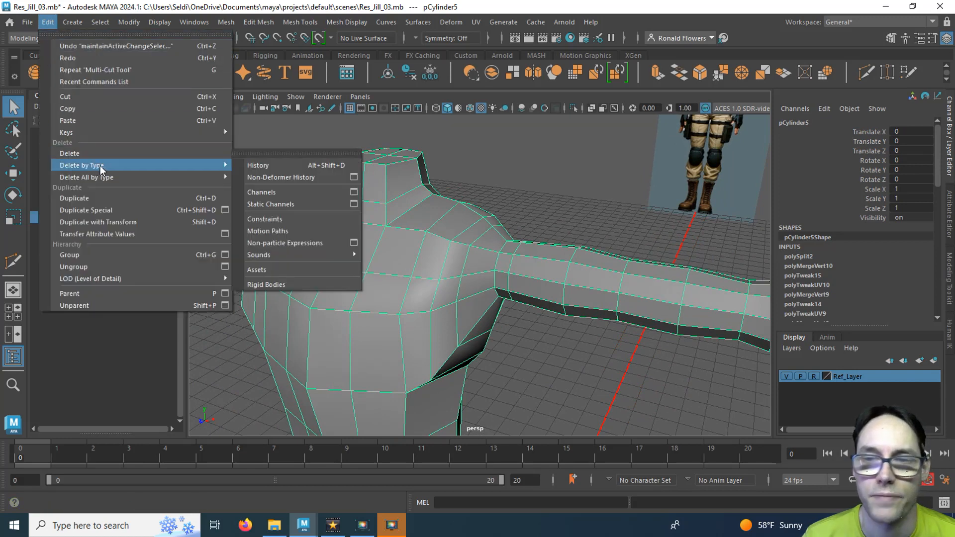
pyautogui.click(271, 164)
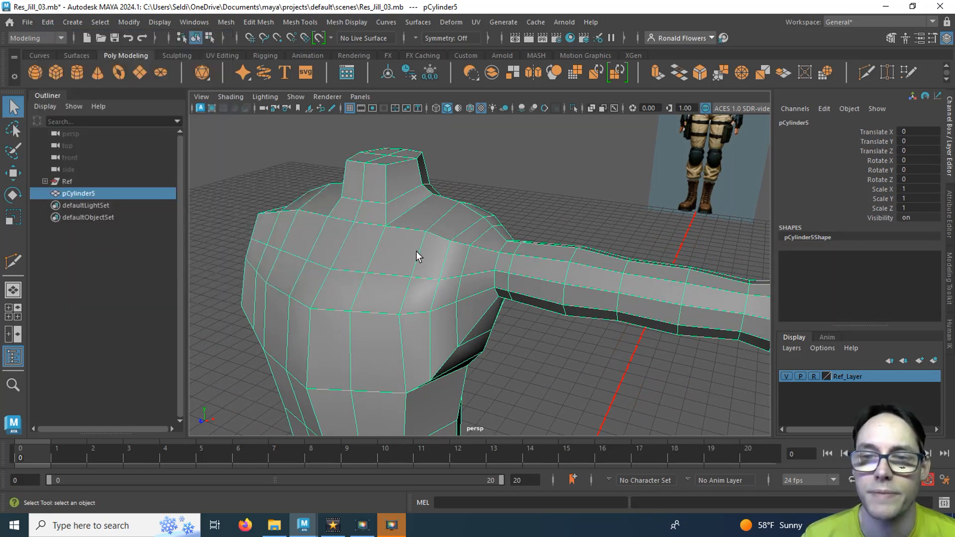
# Save the scene under the new name Res_Jill_04.mb in the Tutorials folder
pyautogui.click(28, 22)
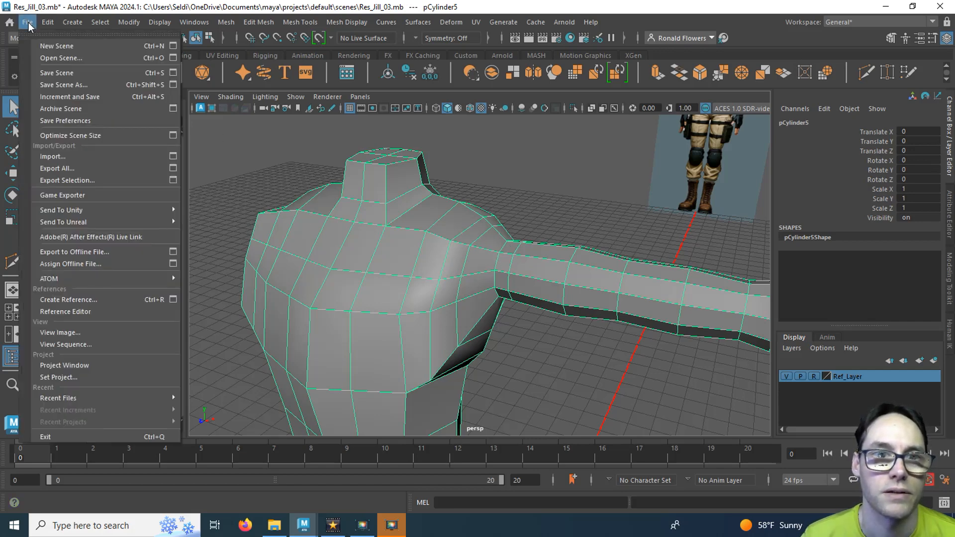
pyautogui.click(63, 85)
pyautogui.click(225, 446)
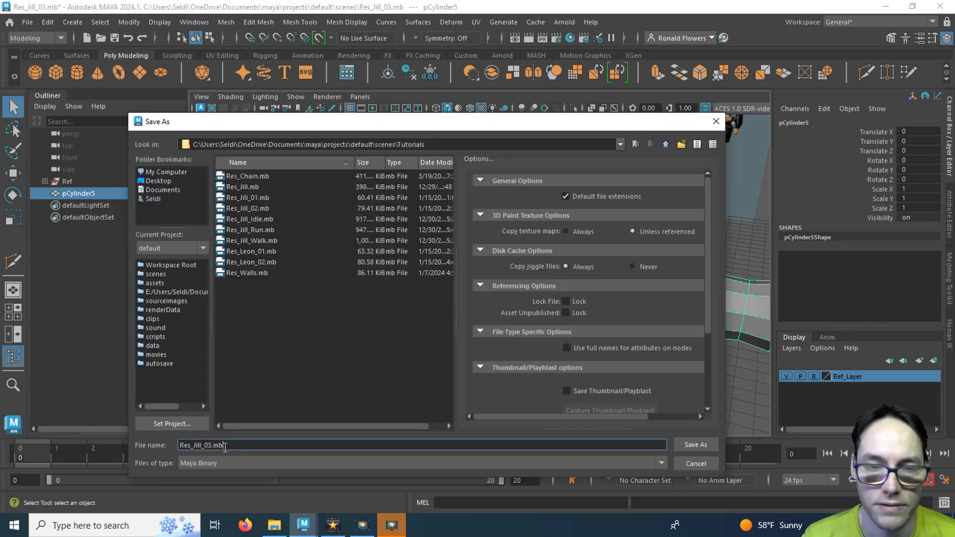
pyautogui.press('BackSpace')
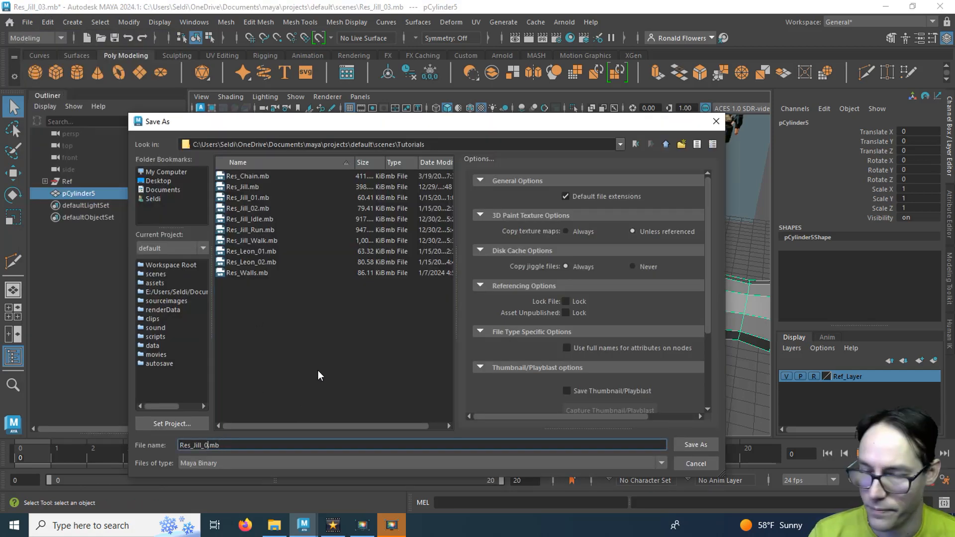
pyautogui.write('4')
pyautogui.press('Return')
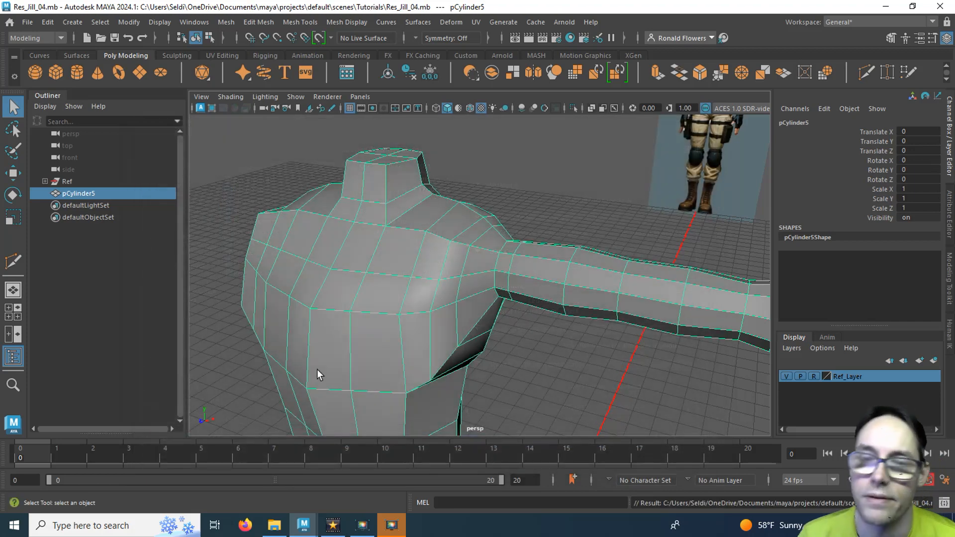
# Activate the Smooth sculpting brush on the body, make a stroke over the upper chest and open the brush settings
pyautogui.keyDown('alt'); pyautogui.moveTo(318, 369); pyautogui.dragTo(442, 318); pyautogui.keyUp('alt')
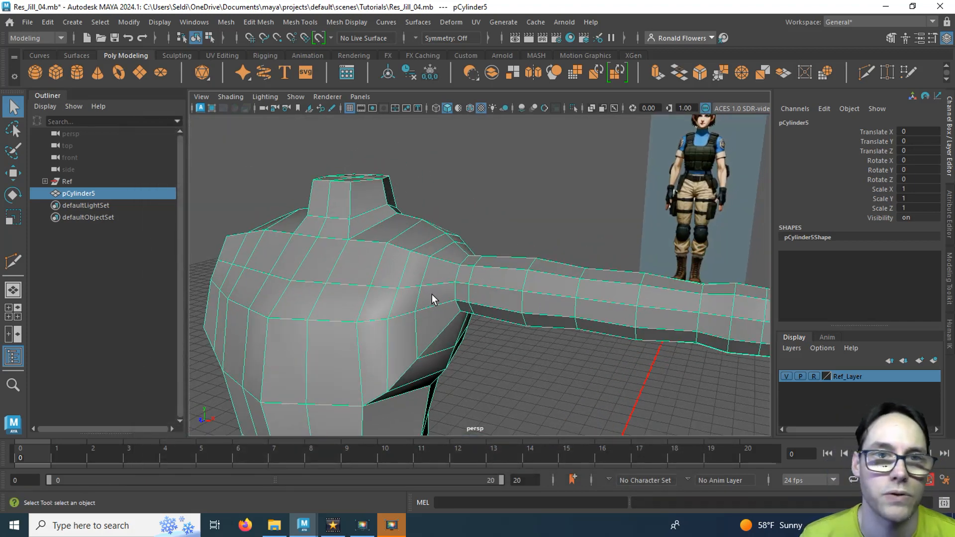
pyautogui.click(168, 53)
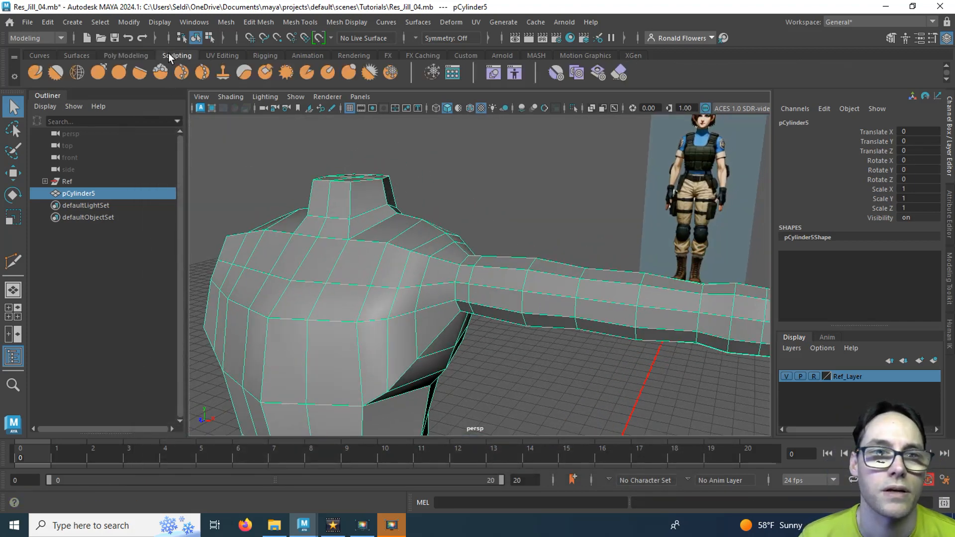
pyautogui.click(57, 71)
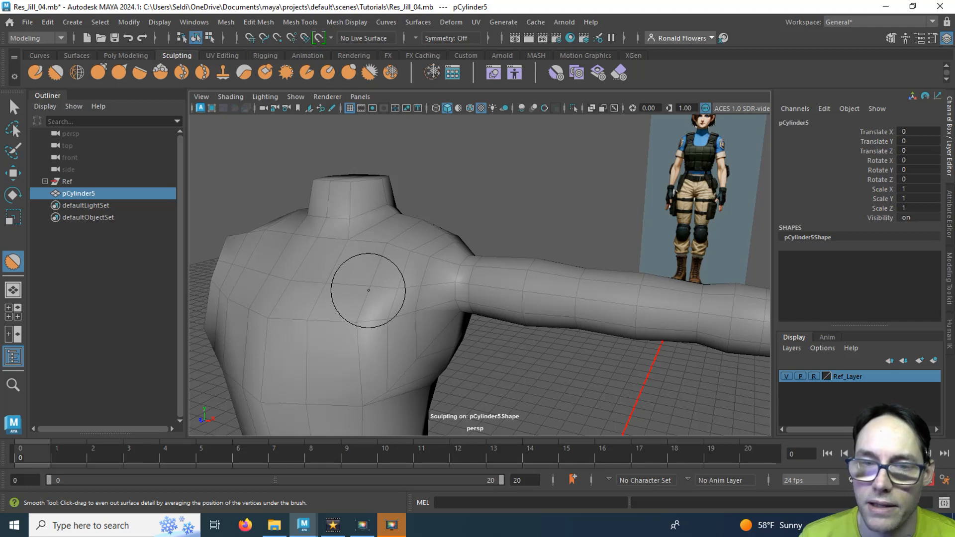
pyautogui.moveTo(369, 290)
pyautogui.mouseDown()
pyautogui.moveTo(369, 233)
pyautogui.moveTo(368, 270)
pyautogui.moveTo(368, 240)
pyautogui.moveTo(368, 251)
pyautogui.mouseUp()
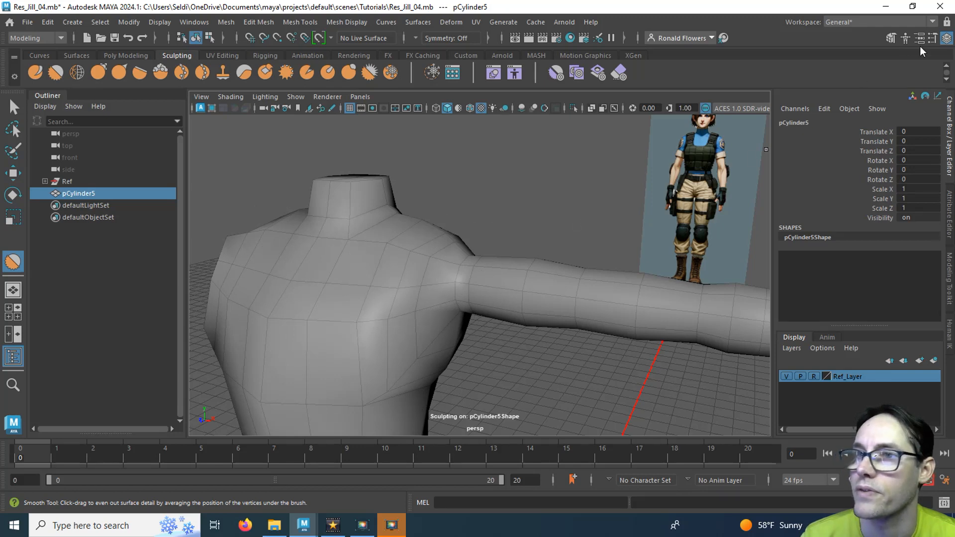
pyautogui.click(932, 39)
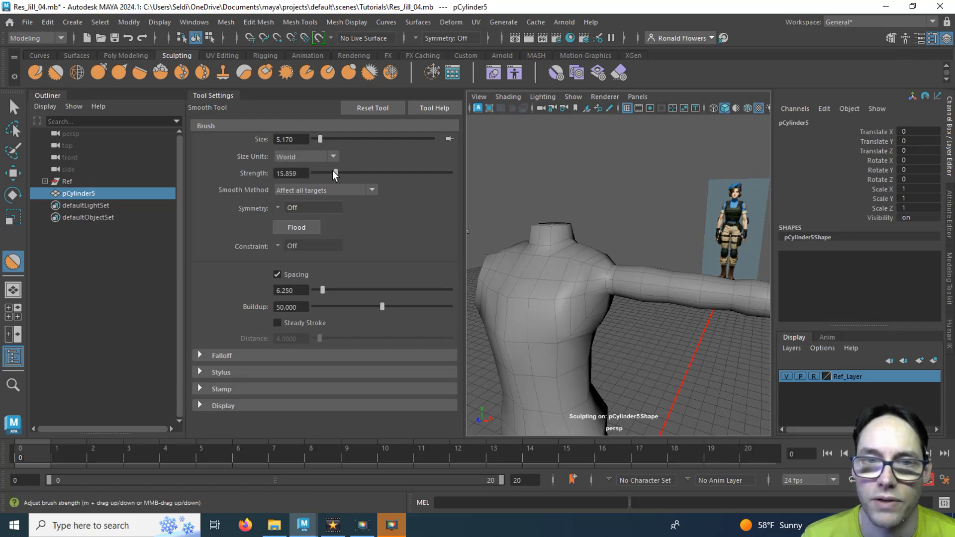
# Try a smoothing stroke on the torso with the brush strength raised to about 60
pyautogui.moveTo(335, 174); pyautogui.dragTo(397, 173)
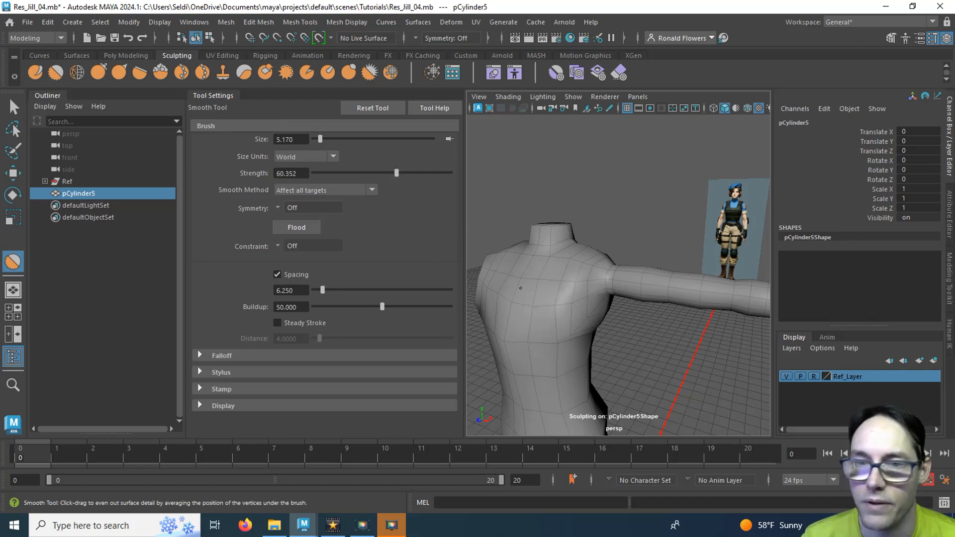
pyautogui.moveTo(522, 301); pyautogui.dragTo(527, 328)
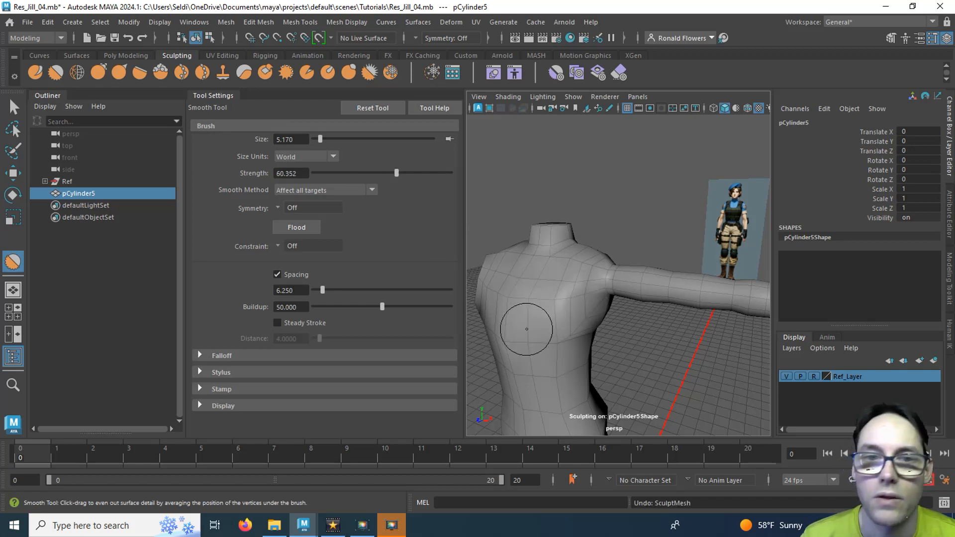
# Set the Smooth brush's strength to 5 and its size to 5, and close the brush settings
pyautogui.click(294, 173)
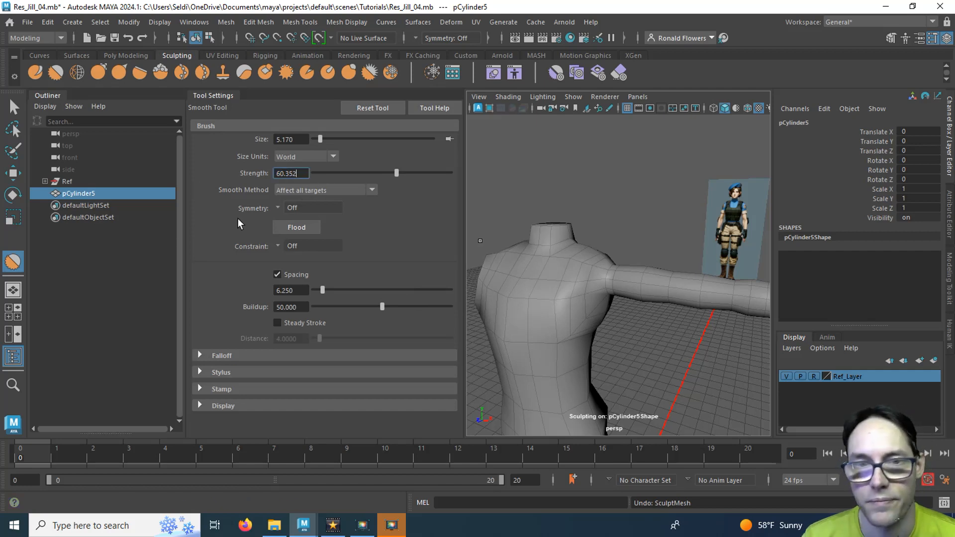
pyautogui.write('5')
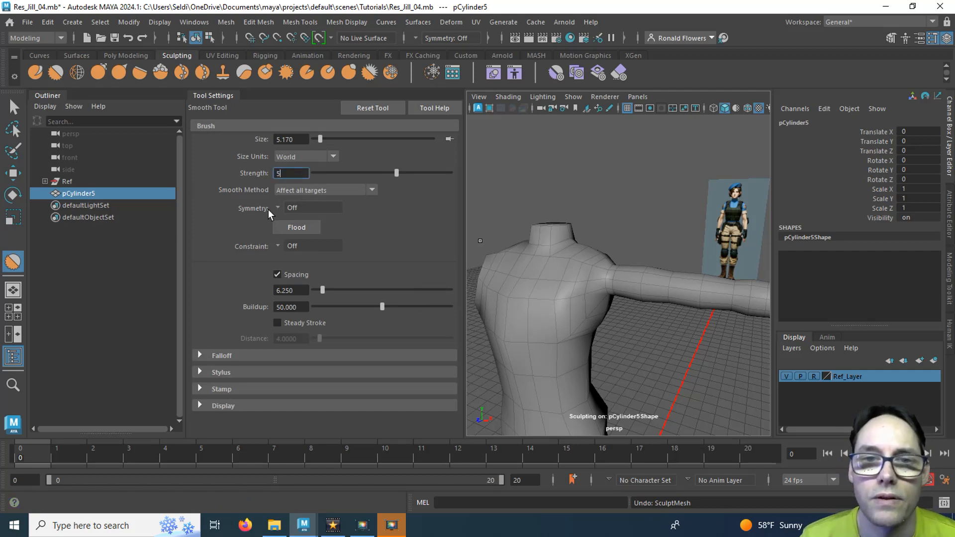
pyautogui.click(291, 139)
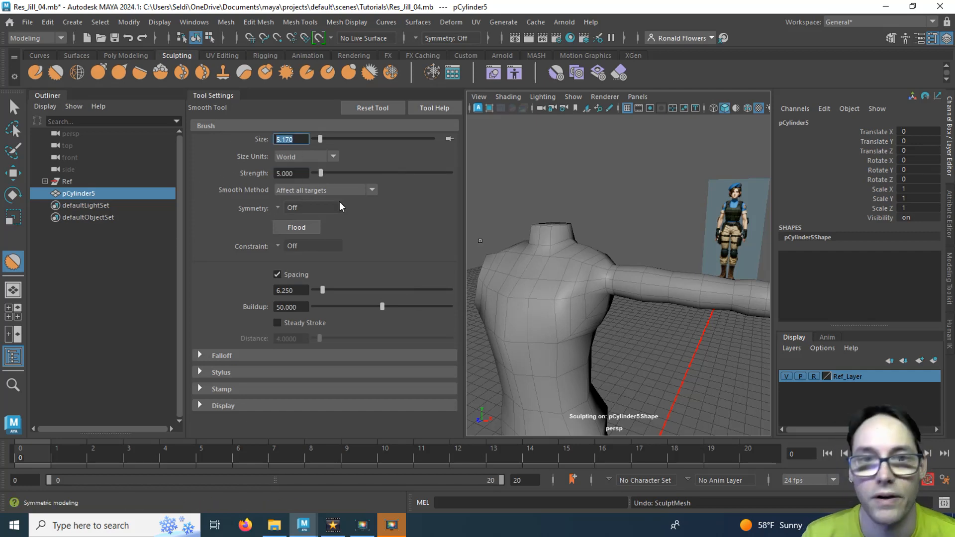
pyautogui.write('5')
pyautogui.press('Return')
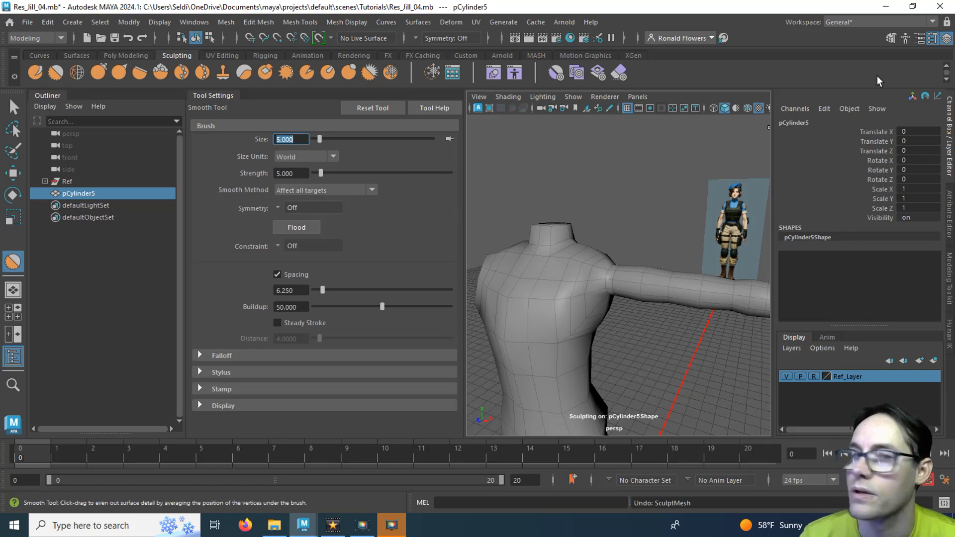
pyautogui.click(932, 38)
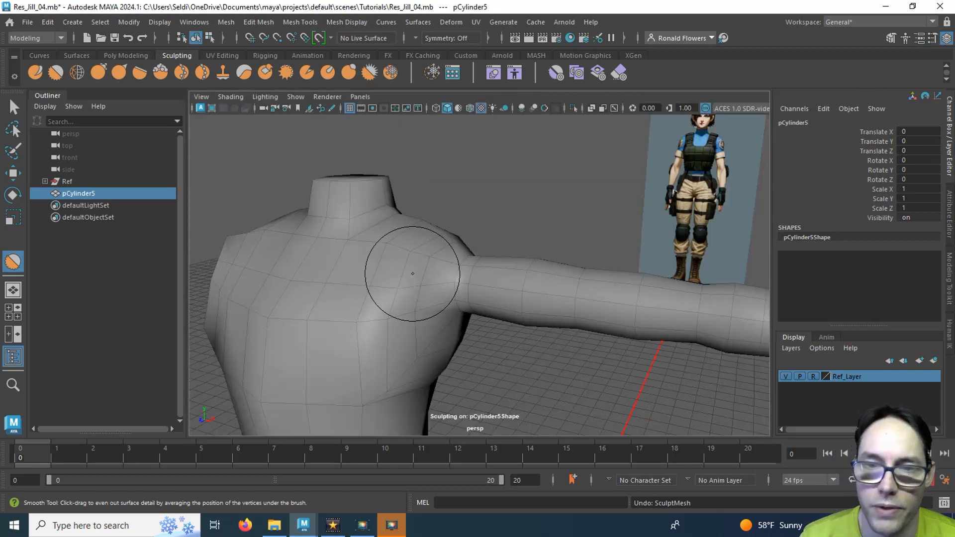
# Smooth the junction between arm and torso around the front of the shoulder, the underarm and the back
pyautogui.scroll(2, 408, 273)
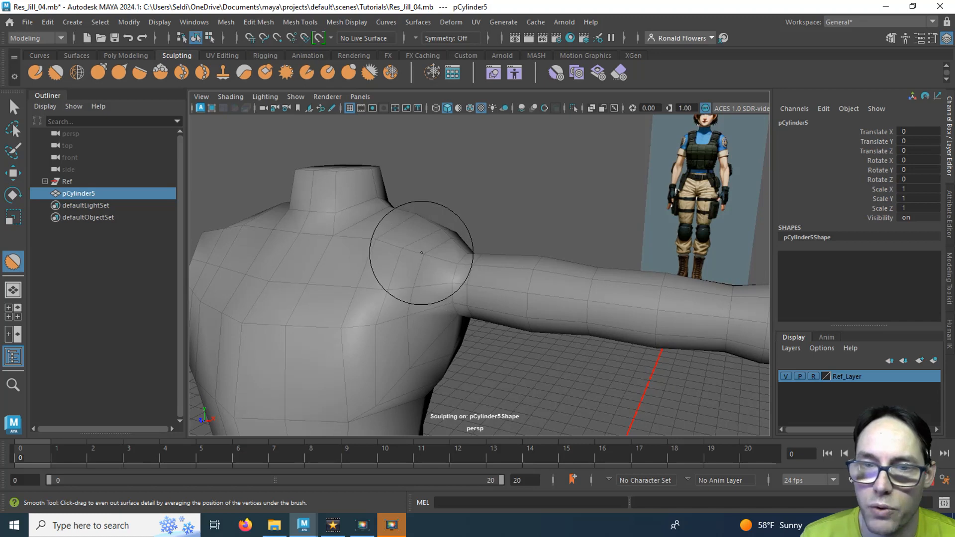
pyautogui.moveTo(422, 253); pyautogui.dragTo(421, 253)
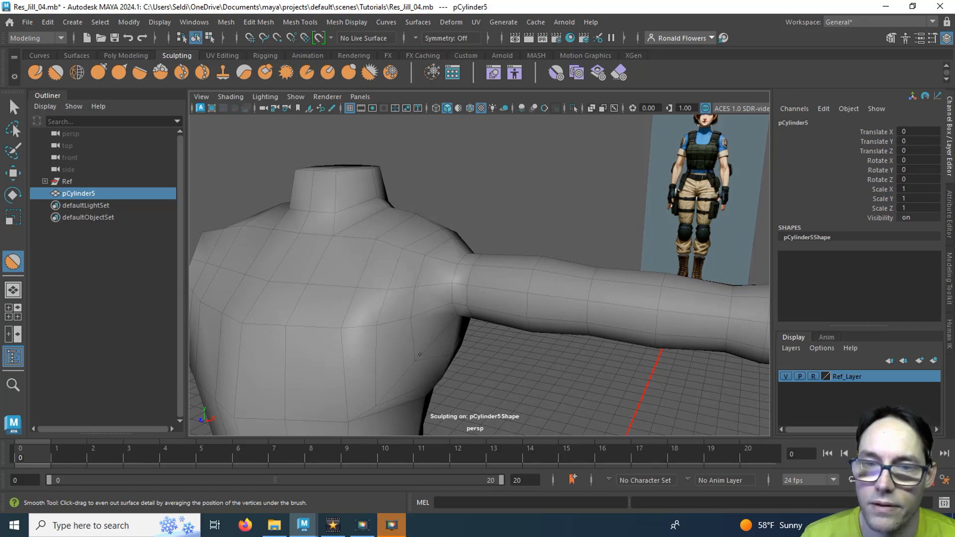
pyautogui.keyDown('alt'); pyautogui.moveTo(395, 309); pyautogui.dragTo(359, 273); pyautogui.keyUp('alt')
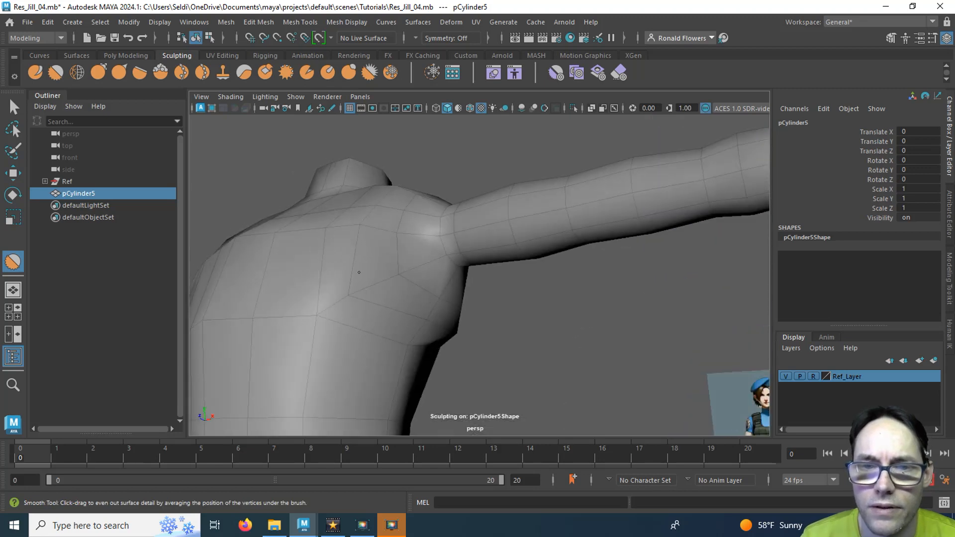
pyautogui.moveTo(364, 228)
pyautogui.keyDown('alt'); pyautogui.mouseDown()
pyautogui.moveTo(377, 277)
pyautogui.moveTo(330, 256)
pyautogui.mouseUp(); pyautogui.keyUp('alt')
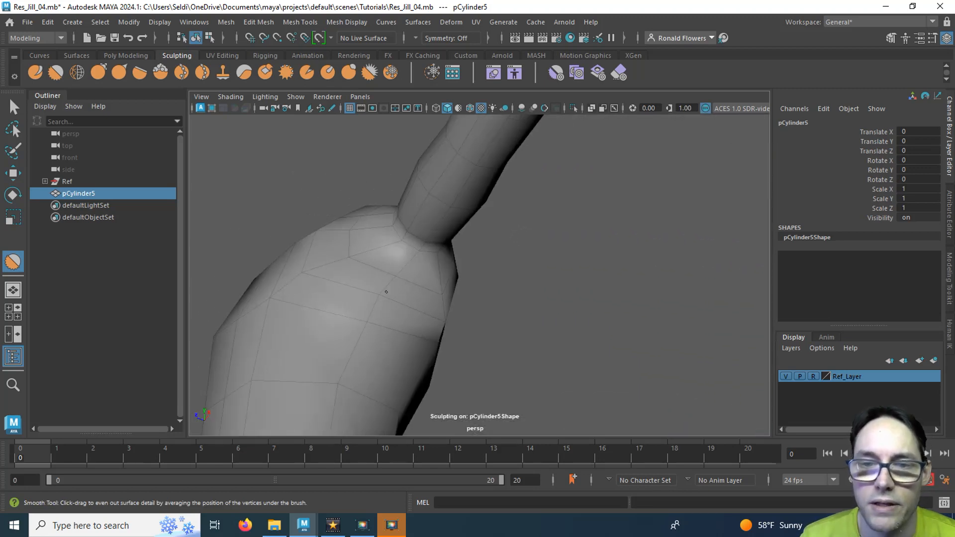
pyautogui.keyDown('alt'); pyautogui.moveTo(405, 299); pyautogui.dragTo(455, 325); pyautogui.keyUp('alt')
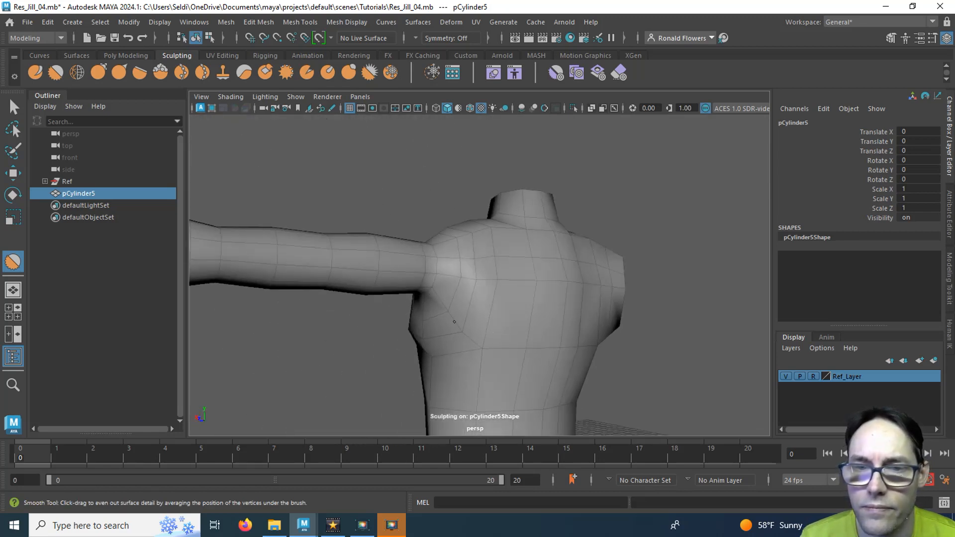
pyautogui.keyDown('alt'); pyautogui.moveTo(458, 277); pyautogui.dragTo(460, 343); pyautogui.keyUp('alt')
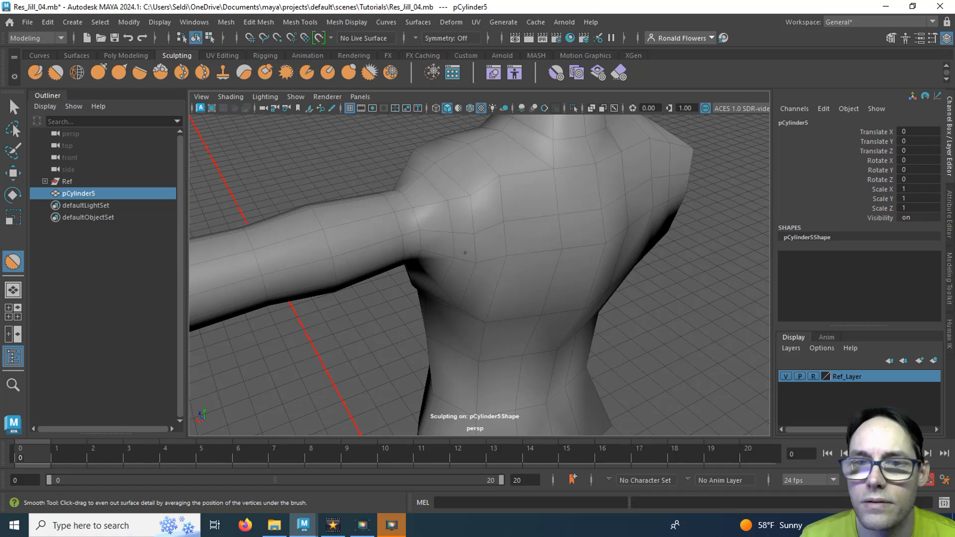
pyautogui.moveTo(486, 193)
pyautogui.keyDown('alt'); pyautogui.mouseDown()
pyautogui.moveTo(443, 226)
pyautogui.moveTo(450, 273)
pyautogui.moveTo(512, 262)
pyautogui.moveTo(389, 286)
pyautogui.moveTo(364, 315)
pyautogui.moveTo(426, 290)
pyautogui.moveTo(421, 279)
pyautogui.moveTo(398, 284)
pyautogui.mouseUp(); pyautogui.keyUp('alt')
# Resize the Smooth brush and even out the armpit and the back and front of the shoulder joint, ending with the Select tool
pyautogui.press('b')
pyautogui.moveTo(454, 329)
pyautogui.keyDown('alt'); pyautogui.mouseDown()
pyautogui.moveTo(476, 310)
pyautogui.moveTo(488, 330)
pyautogui.moveTo(401, 279)
pyautogui.moveTo(384, 282)
pyautogui.moveTo(403, 263)
pyautogui.mouseUp(); pyautogui.keyUp('alt')
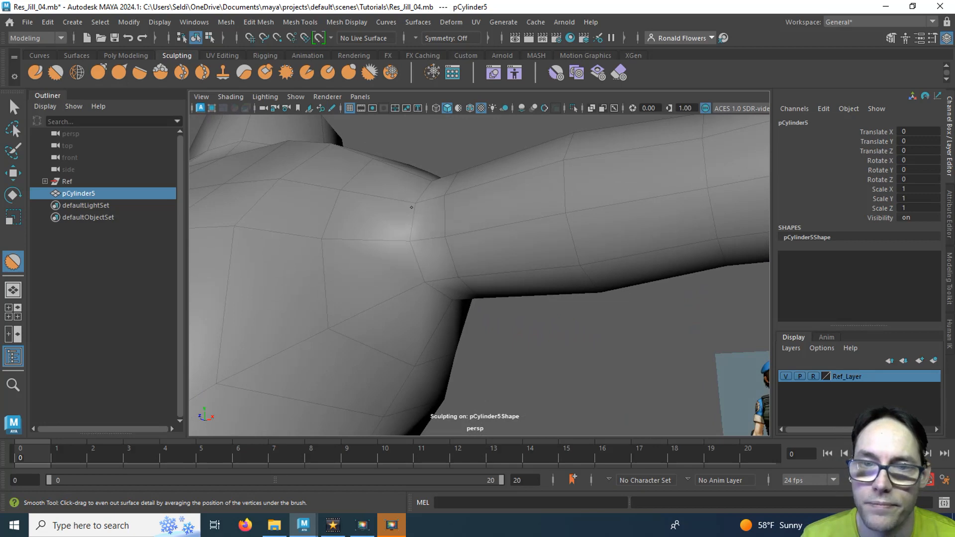
pyautogui.keyDown('alt'); pyautogui.moveTo(422, 292); pyautogui.dragTo(397, 288); pyautogui.keyUp('alt')
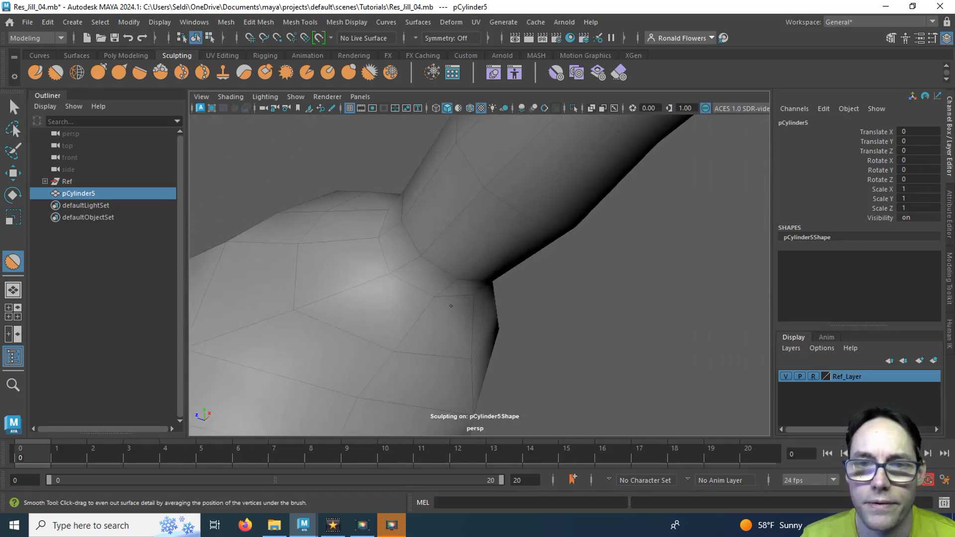
pyautogui.keyDown('alt'); pyautogui.moveTo(368, 243); pyautogui.dragTo(455, 298); pyautogui.keyUp('alt')
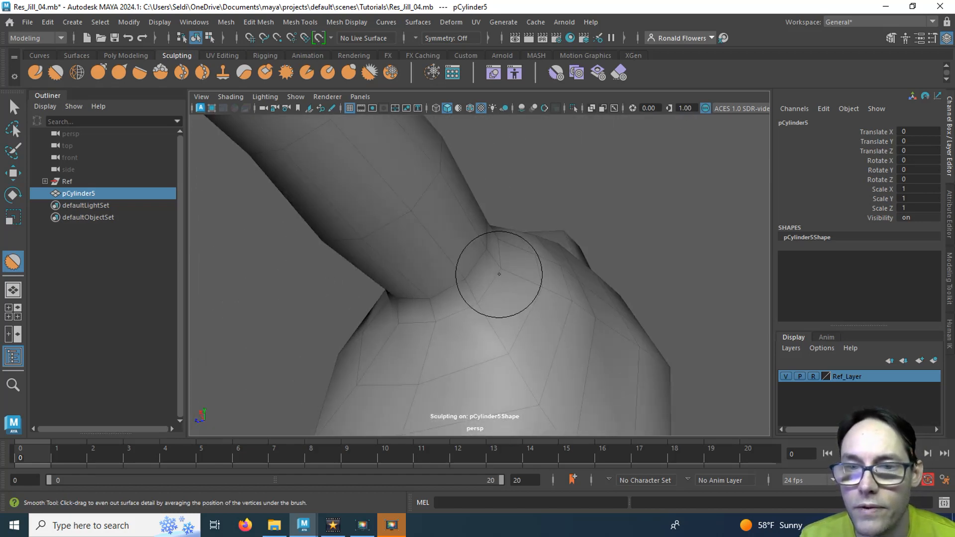
pyautogui.keyDown('alt'); pyautogui.moveTo(495, 273); pyautogui.dragTo(490, 245); pyautogui.keyUp('alt')
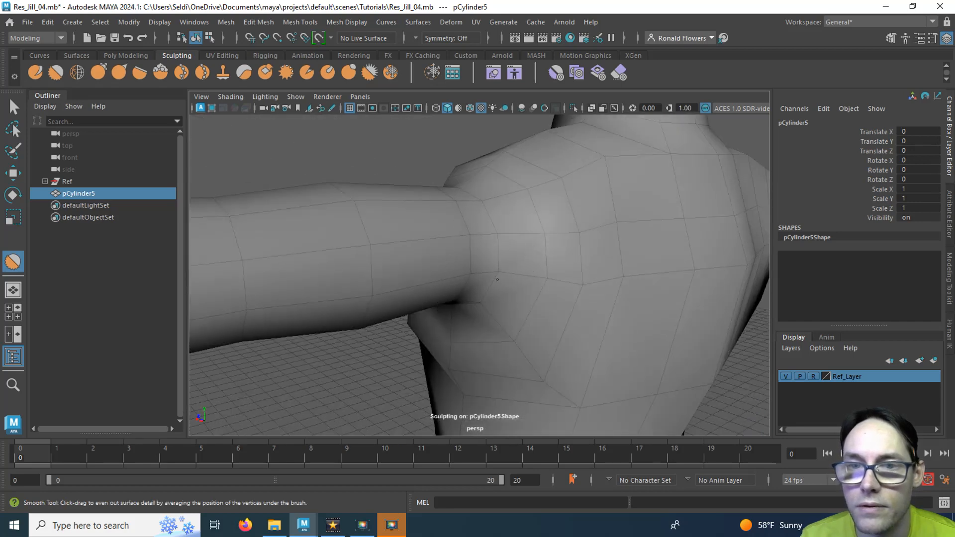
pyautogui.keyDown('alt'); pyautogui.moveTo(505, 271); pyautogui.dragTo(431, 345); pyautogui.keyUp('alt')
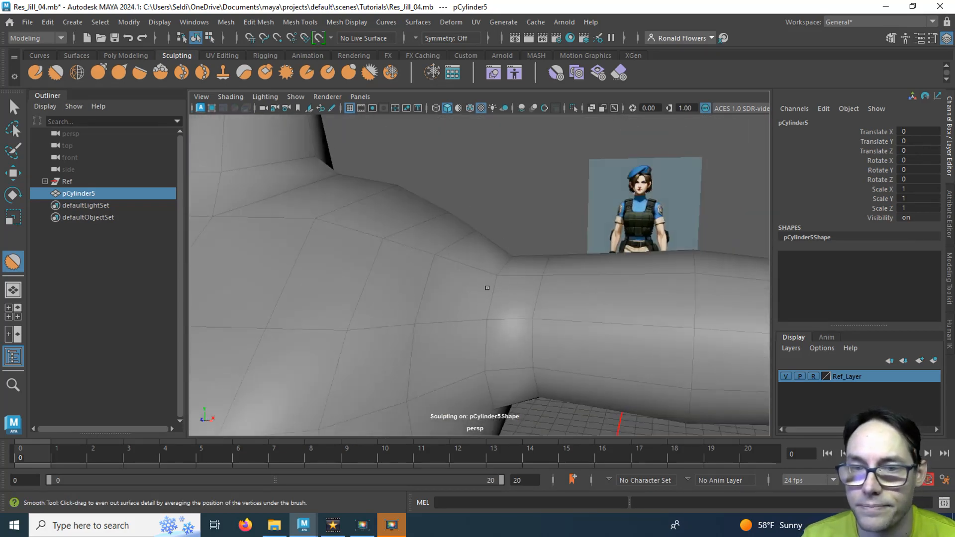
pyautogui.scroll(-5, 488, 288)
pyautogui.keyDown('alt'); pyautogui.moveTo(478, 284); pyautogui.dragTo(368, 259); pyautogui.keyUp('alt')
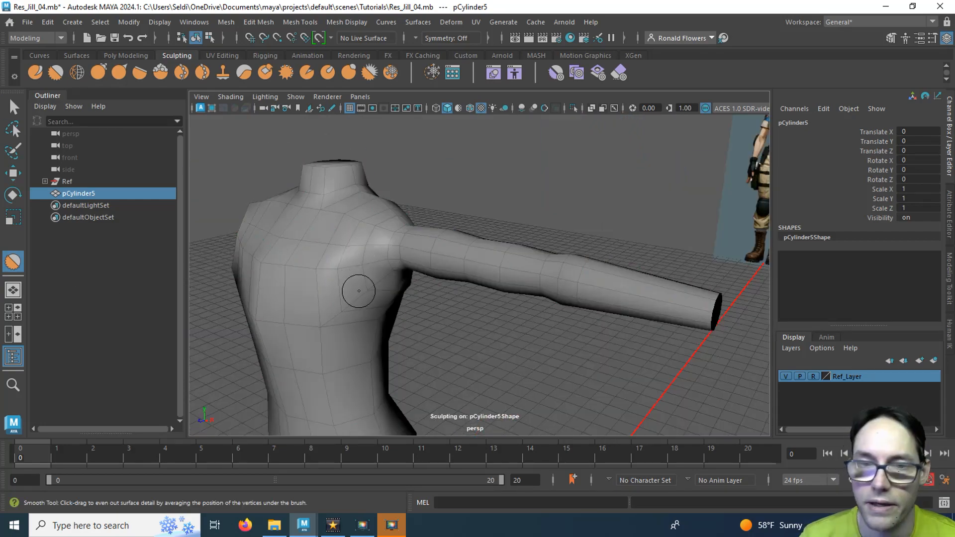
pyautogui.press('q')
# In the front view, select all faces of the armless half of the body up to the centre line and delete them
pyautogui.scroll(-4, 360, 303)
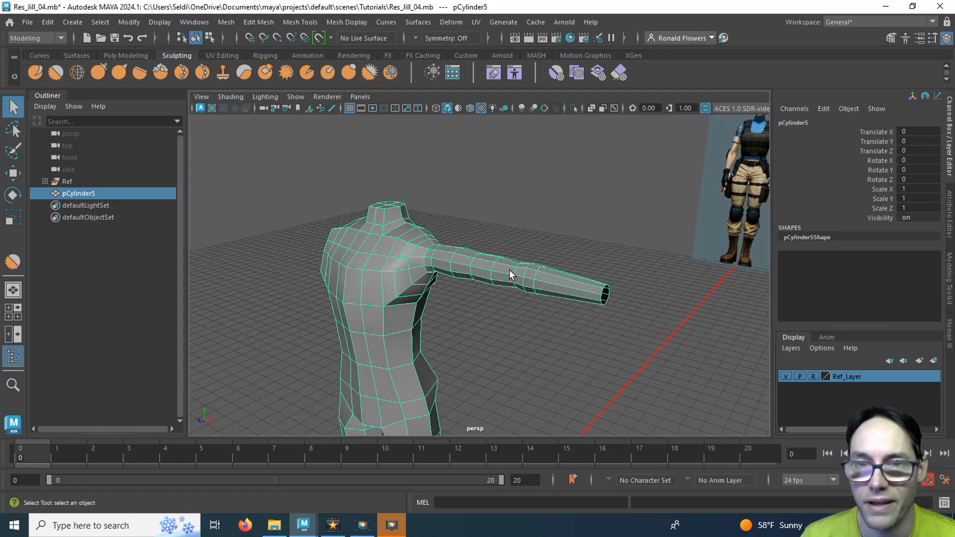
pyautogui.keyDown('alt'); pyautogui.moveTo(511, 274); pyautogui.dragTo(408, 284); pyautogui.keyUp('alt')
pyautogui.press('space')
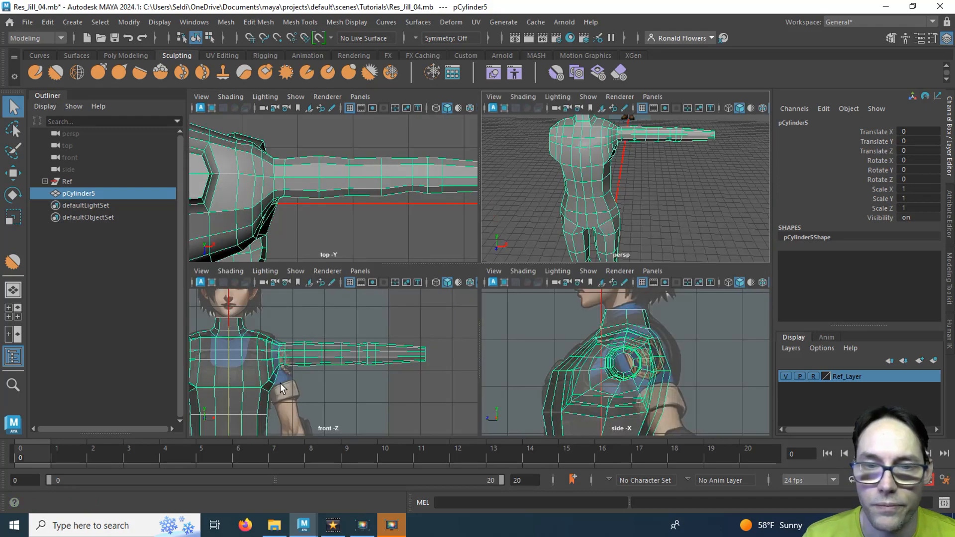
pyautogui.press('space')
pyautogui.scroll(-6, 280, 381)
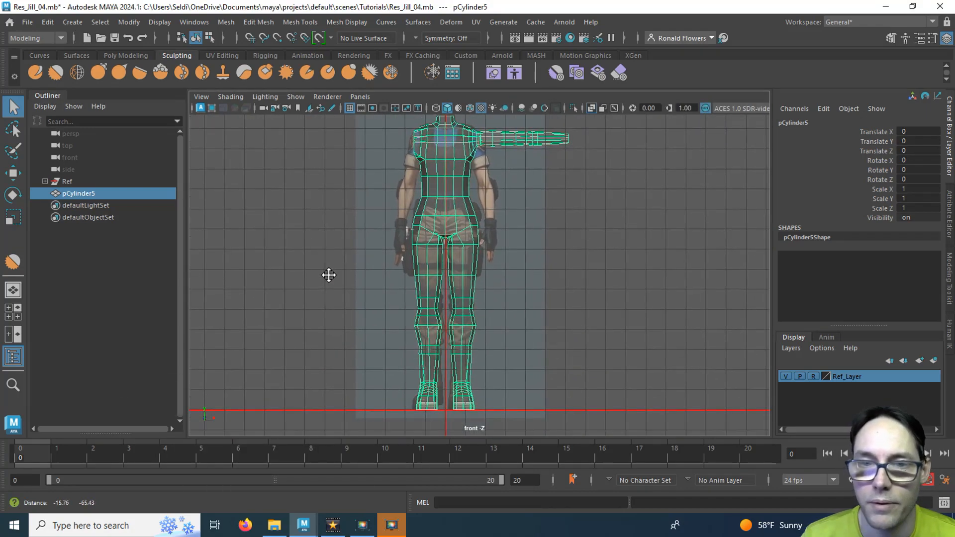
pyautogui.keyDown('alt'); pyautogui.moveTo(329, 275); pyautogui.dragTo(312, 297, button='middle'); pyautogui.keyUp('alt')
pyautogui.rightClick(345, 201)
pyautogui.click(342, 201)
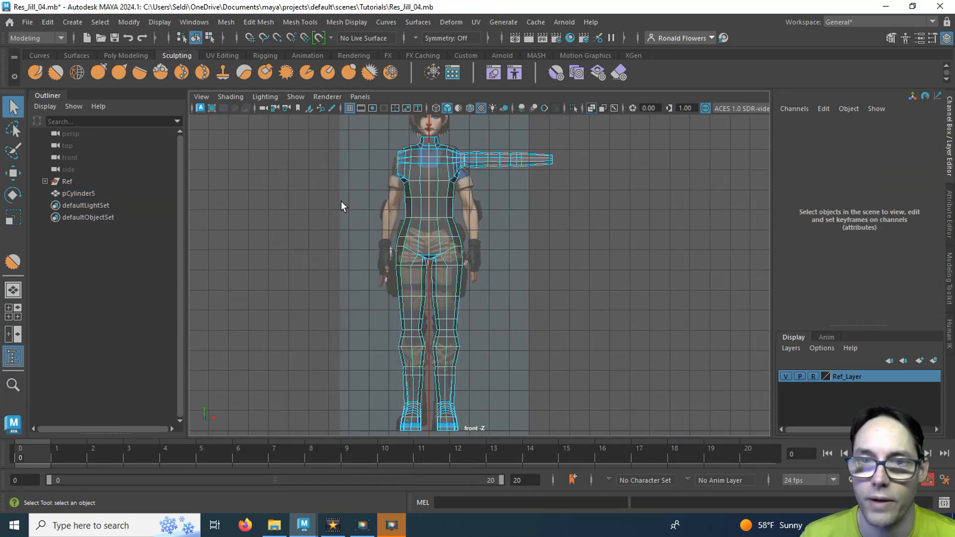
pyautogui.keyDown('alt'); pyautogui.moveTo(325, 162); pyautogui.dragTo(287, 200, button='middle'); pyautogui.keyUp('alt')
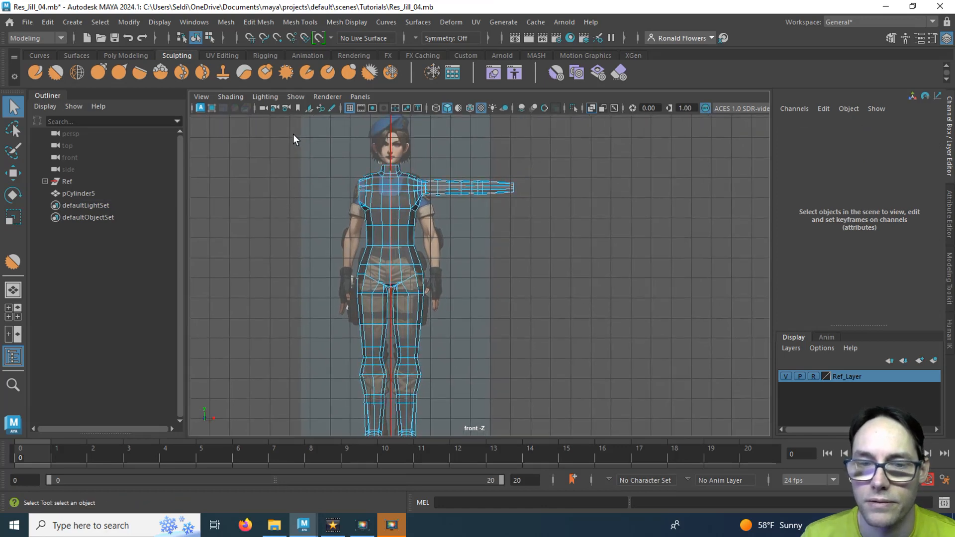
pyautogui.moveTo(293, 134); pyautogui.dragTo(388, 481)
pyautogui.moveTo(498, 314)
pyautogui.keyDown('alt'); pyautogui.mouseDown(button='middle')
pyautogui.moveTo(506, 252)
pyautogui.moveTo(499, 302)
pyautogui.mouseUp(button='middle'); pyautogui.keyUp('alt')
pyautogui.keyDown('alt'); pyautogui.moveTo(502, 326); pyautogui.dragTo(499, 285, button='right'); pyautogui.keyUp('alt')
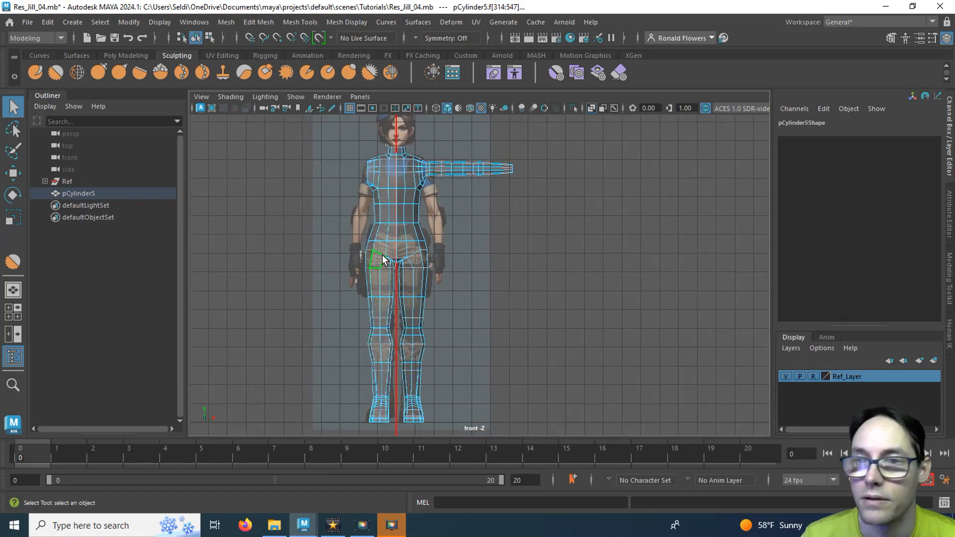
pyautogui.press('space')
pyautogui.press('space')
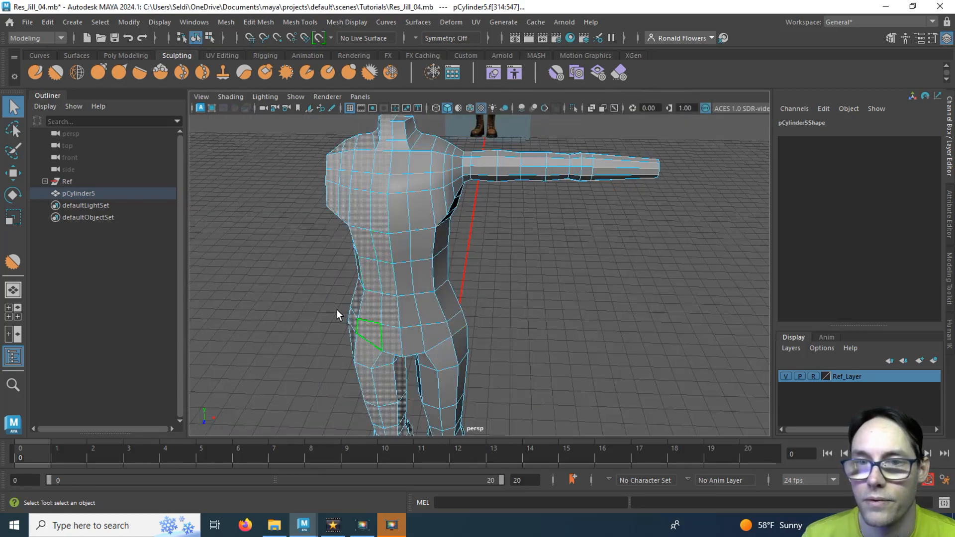
pyautogui.keyDown('alt'); pyautogui.moveTo(337, 310); pyautogui.dragTo(374, 310); pyautogui.keyUp('alt')
pyautogui.press('Delete')
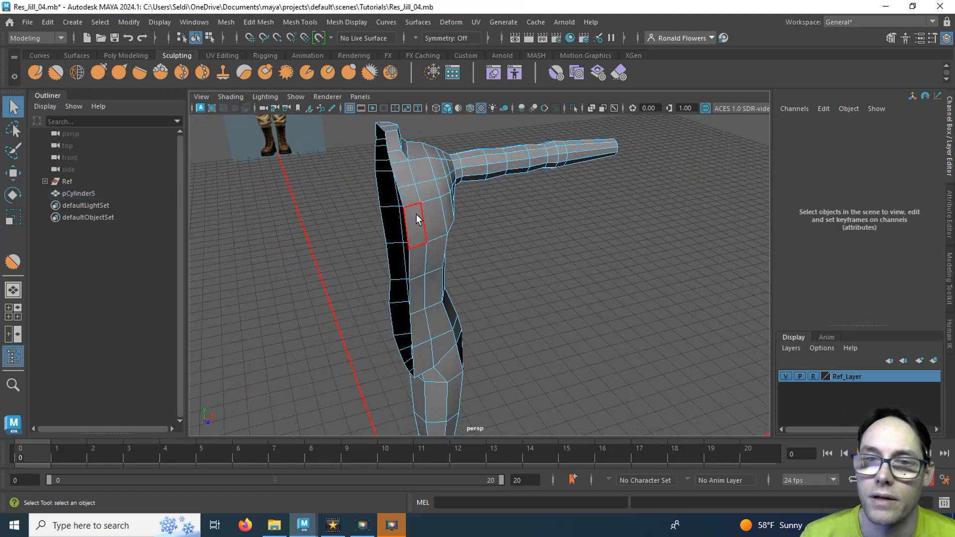
# Mirror the remaining half body as a copy across the world X axis, combined with the original and with border vertices merged, and deselect it
pyautogui.moveTo(417, 176); pyautogui.dragTo(448, 155, button='right')
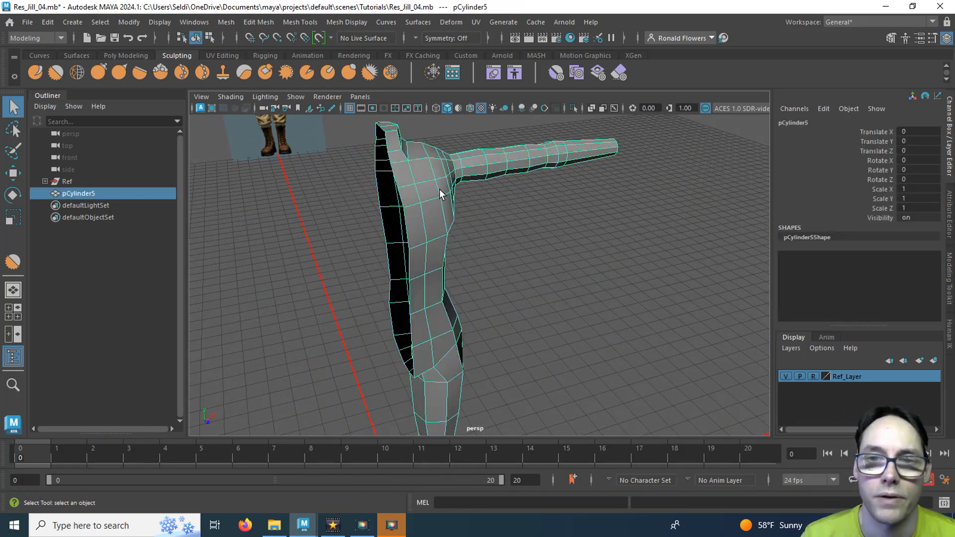
pyautogui.moveTo(441, 193)
pyautogui.keyDown('alt'); pyautogui.mouseDown()
pyautogui.moveTo(397, 196)
pyautogui.moveTo(380, 186)
pyautogui.mouseUp(); pyautogui.keyUp('alt')
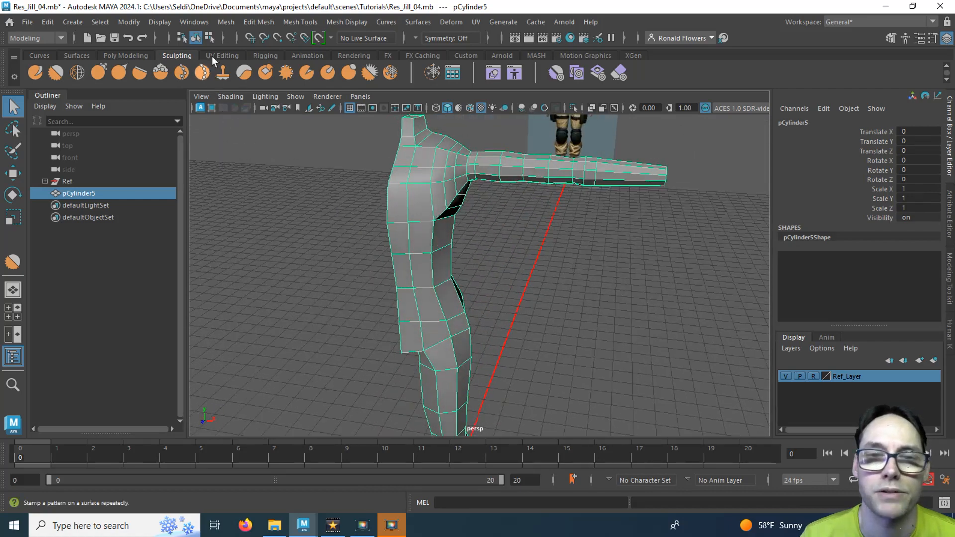
pyautogui.click(226, 22)
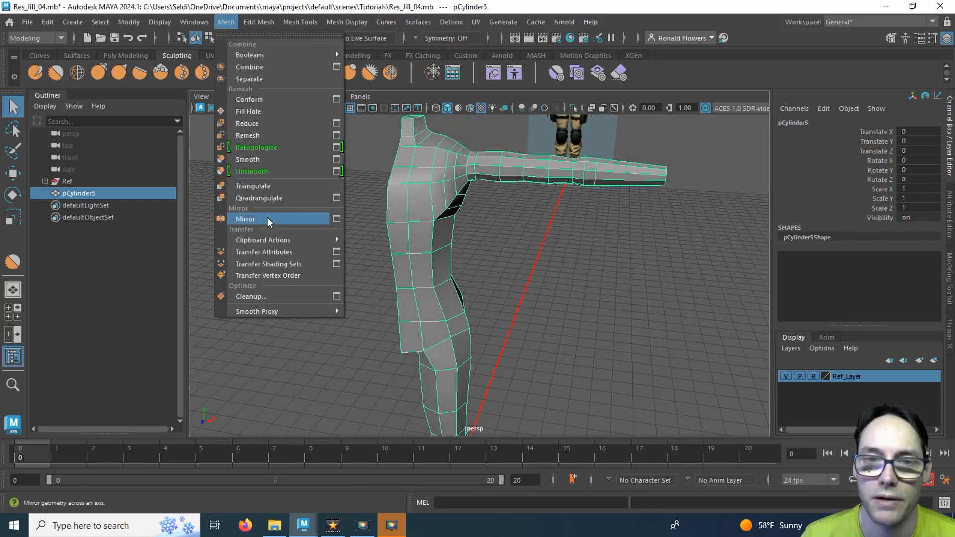
pyautogui.click(336, 219)
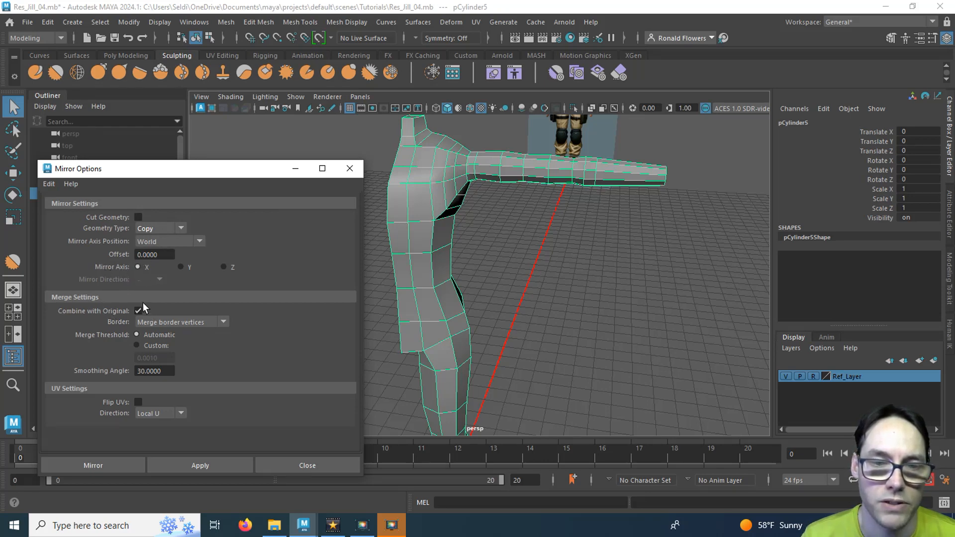
pyautogui.click(90, 465)
pyautogui.click(511, 298)
pyautogui.scroll(-5, 511, 303)
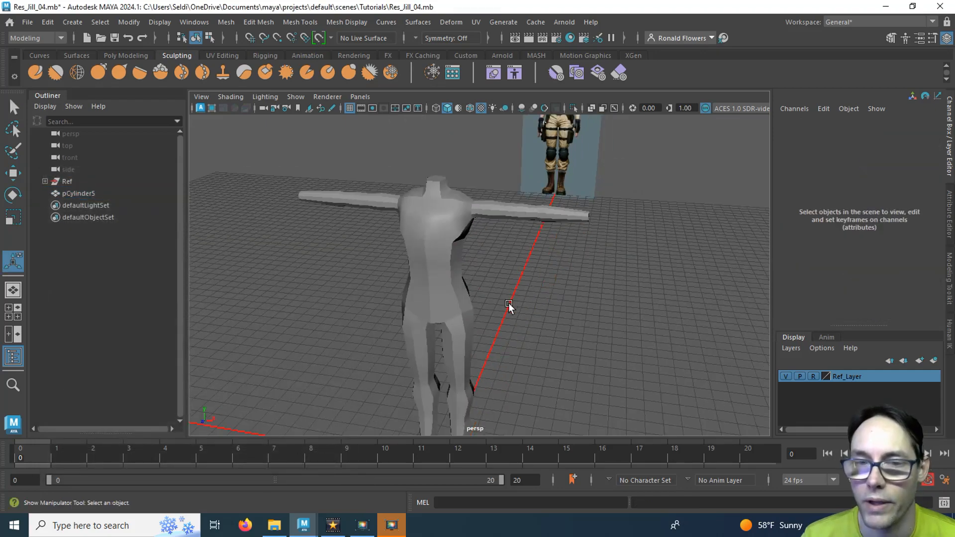
pyautogui.moveTo(487, 321)
pyautogui.keyDown('alt'); pyautogui.mouseDown()
pyautogui.moveTo(337, 314)
pyautogui.moveTo(537, 305)
pyautogui.moveTo(496, 259)
pyautogui.moveTo(490, 326)
pyautogui.mouseUp(); pyautogui.keyUp('alt')
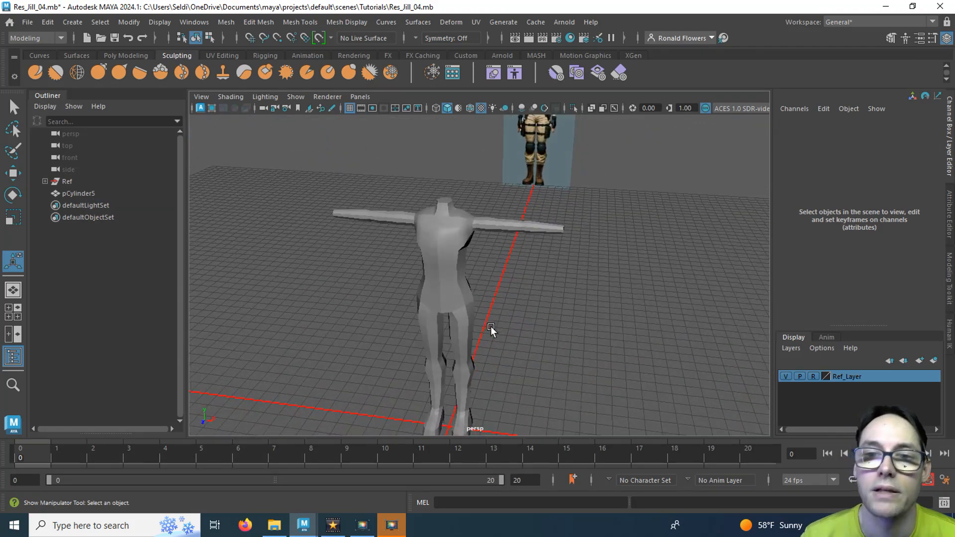